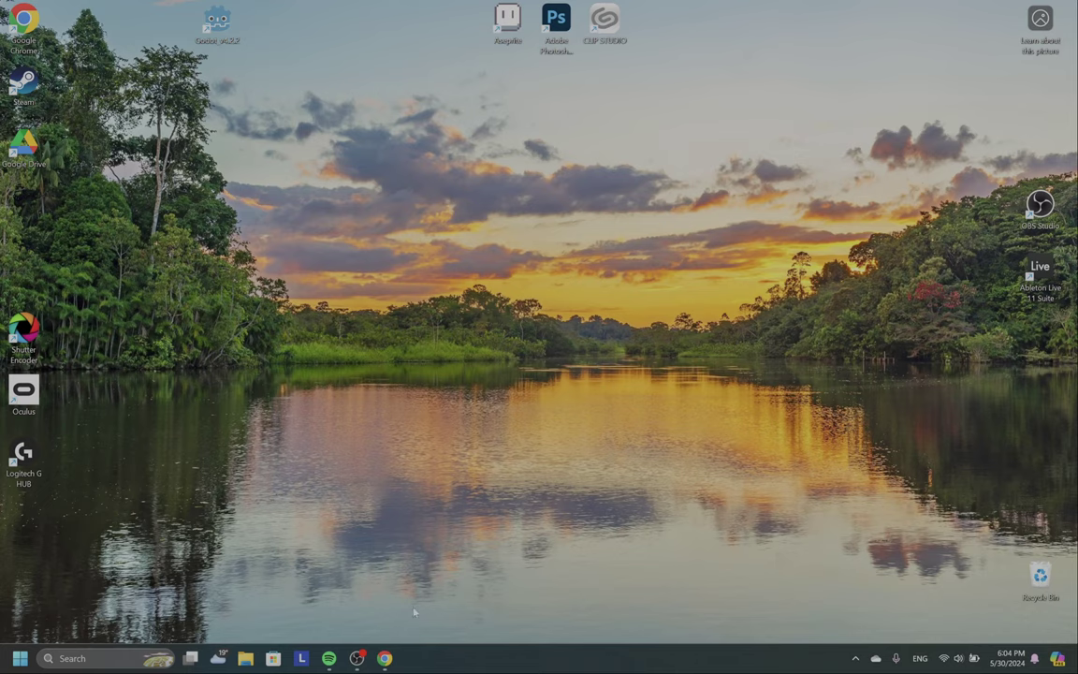
- Open the Godot 4 for Windows download page in Chrome from the search results and review its system requirements
mouse_move(385, 658)
click(434, 552)
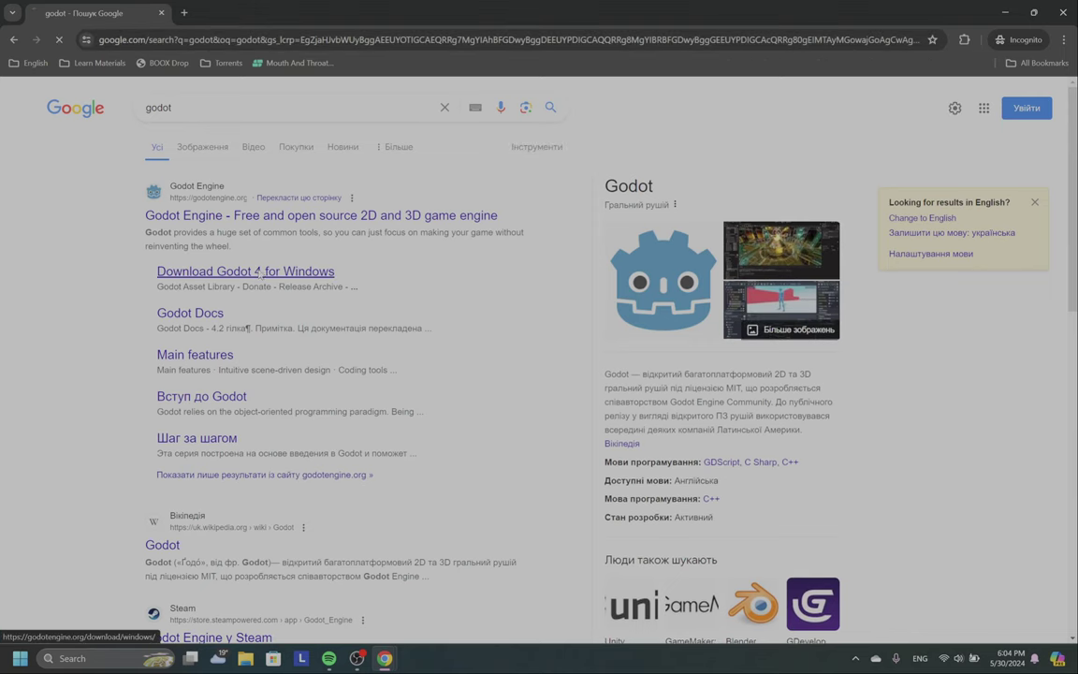
click(217, 271)
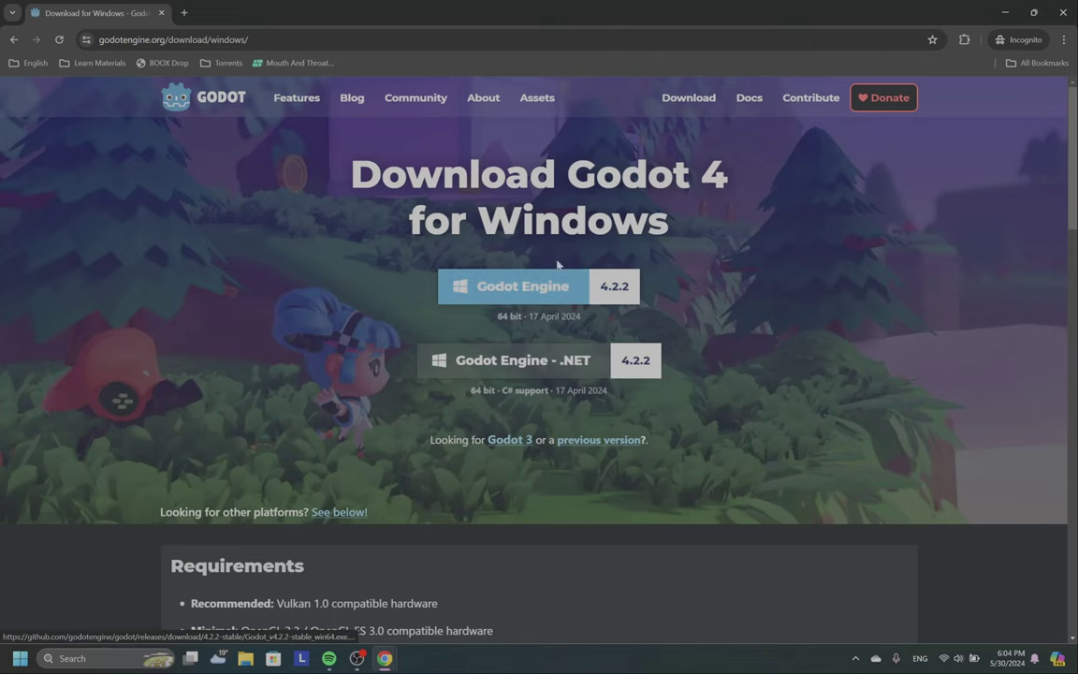
scroll(714, 341, down, 1)
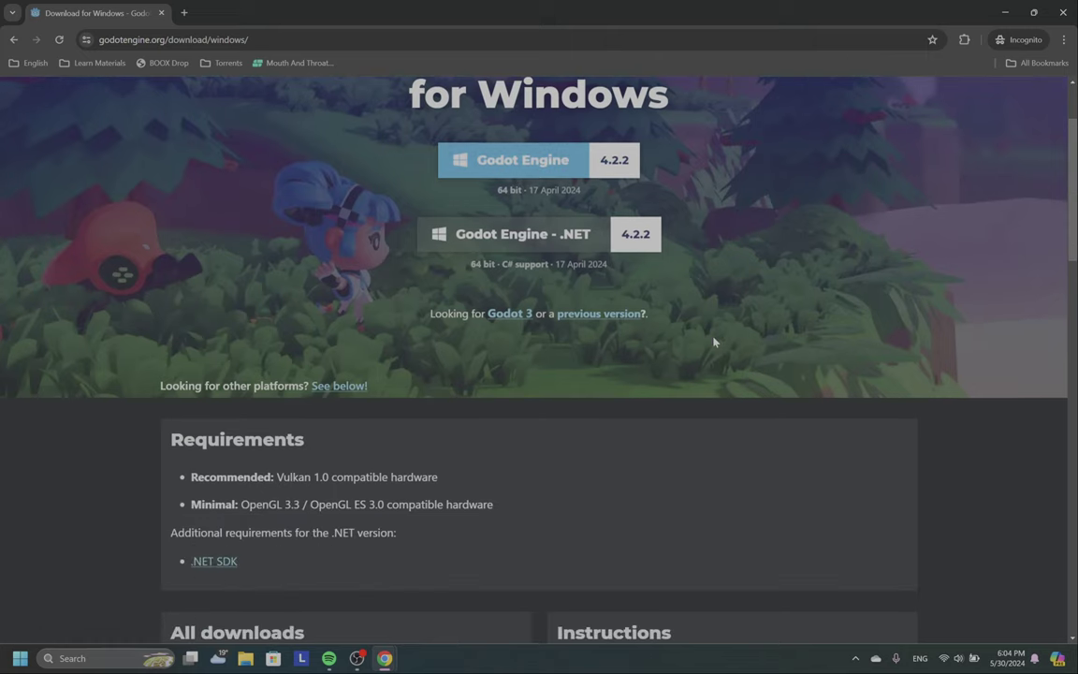
scroll(657, 311, down, 1)
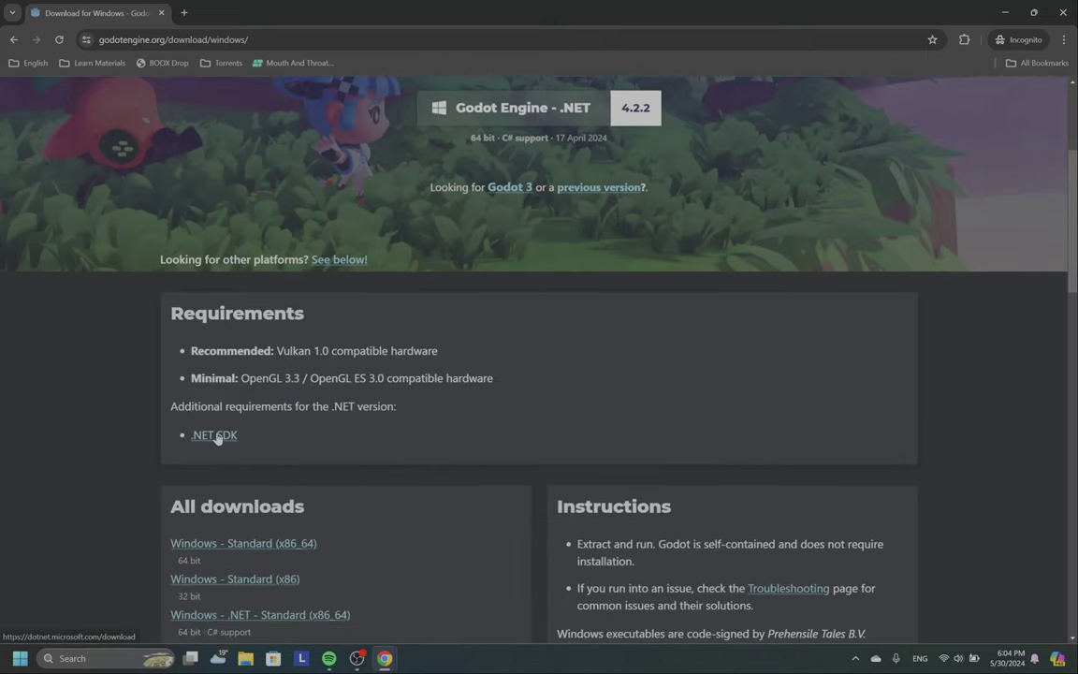
scroll(642, 303, up, 3)
click(541, 298)
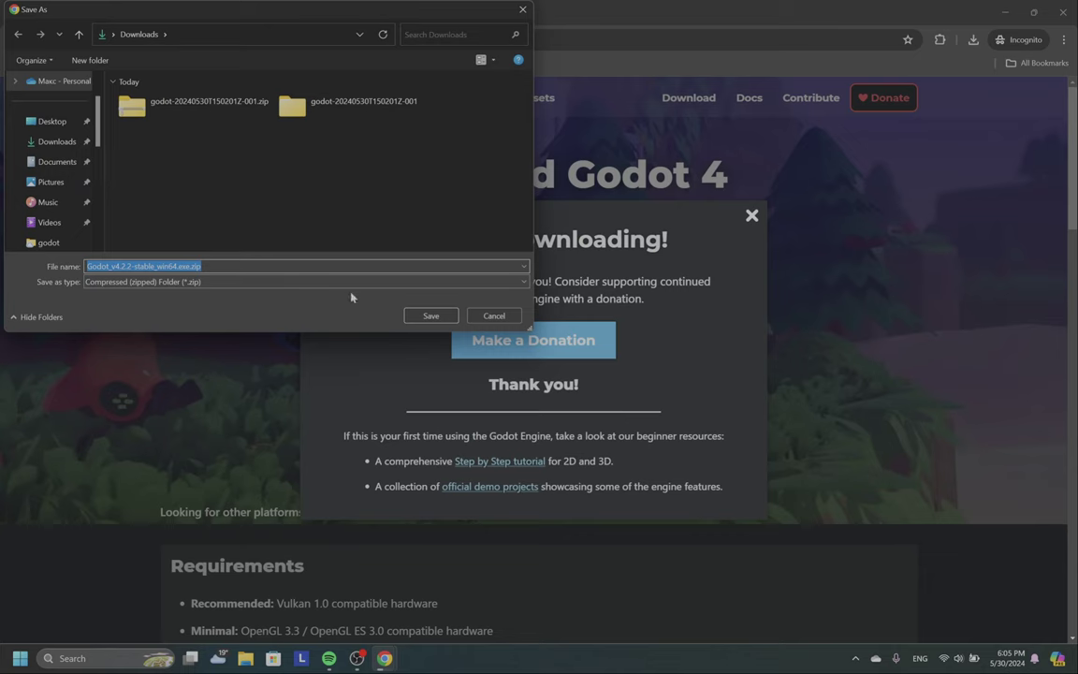
click(518, 316)
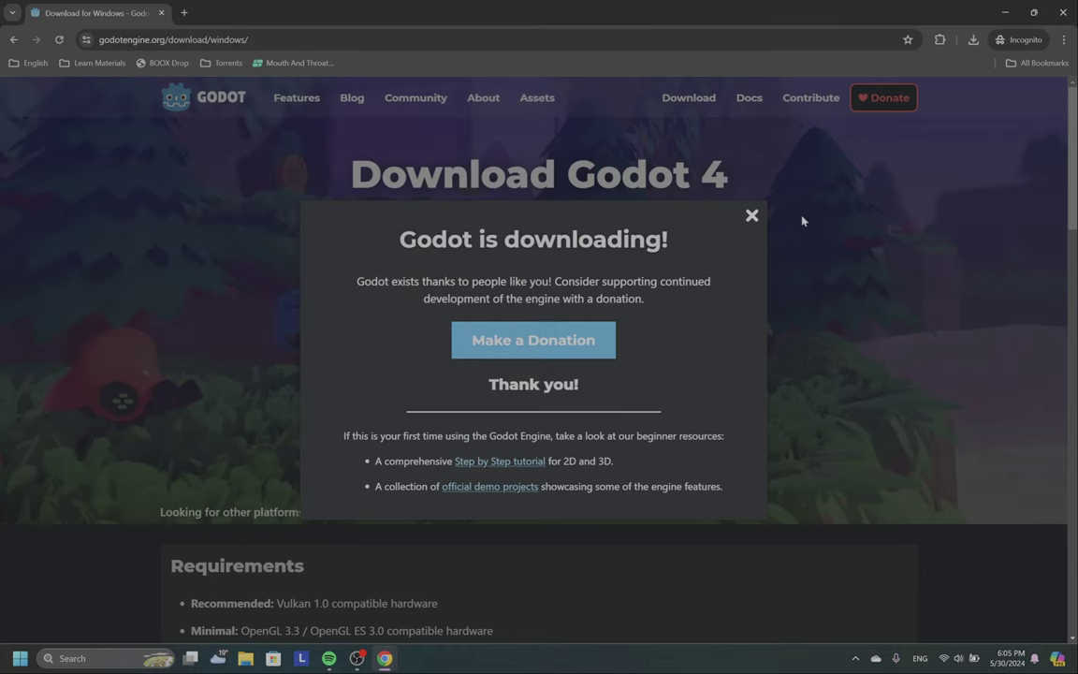
click(752, 215)
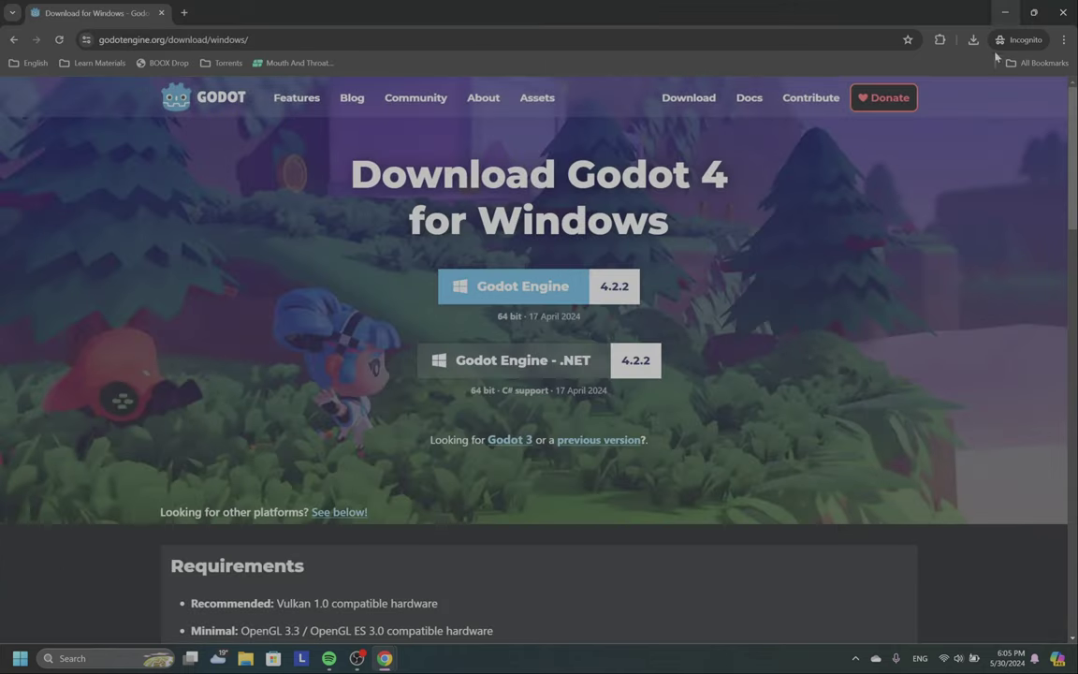
click(1005, 12)
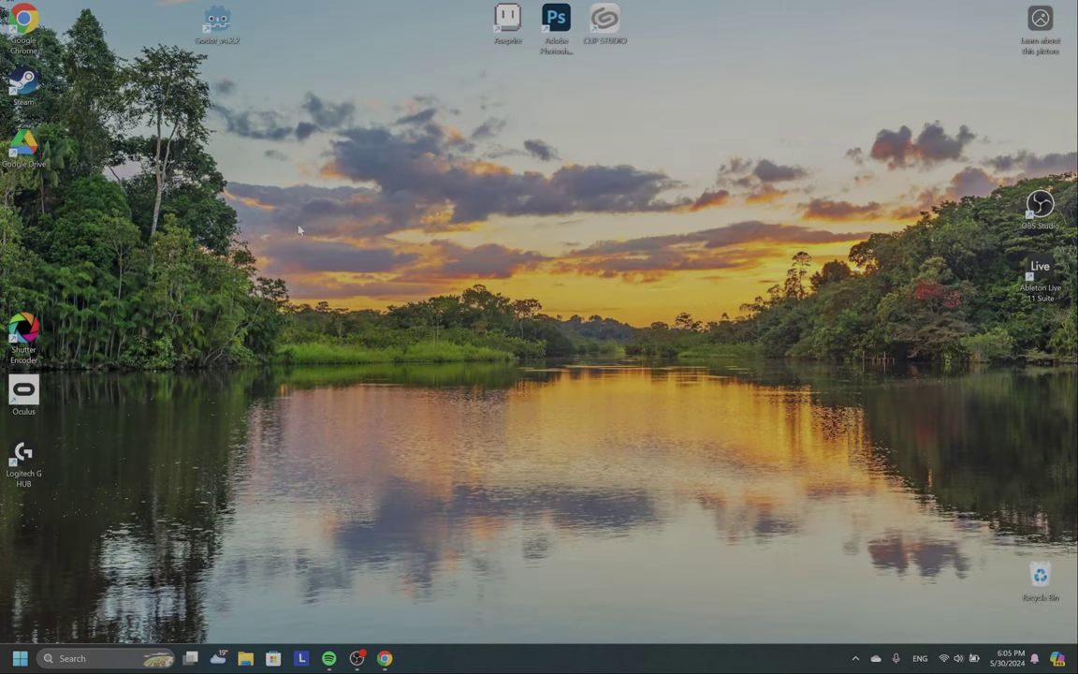
- Launch Godot 4.2.2 from the desktop, adjust the Project Manager window and look at the asset library projects
double_click(225, 22)
drag(494, 187, 499, 105)
drag(749, 365, 843, 433)
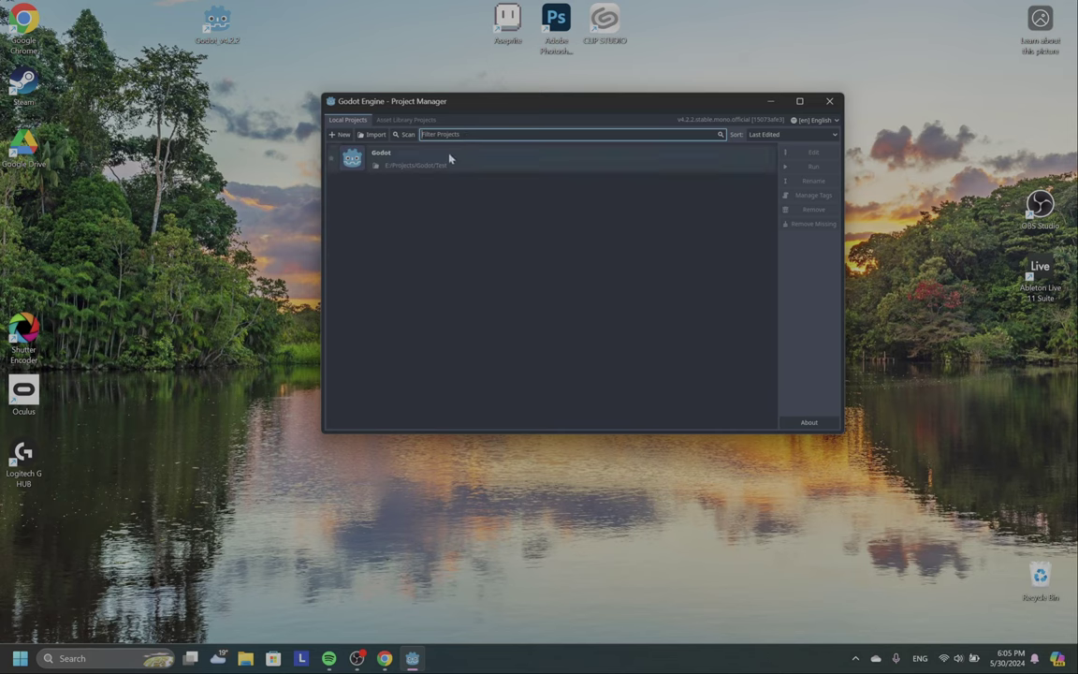
click(417, 120)
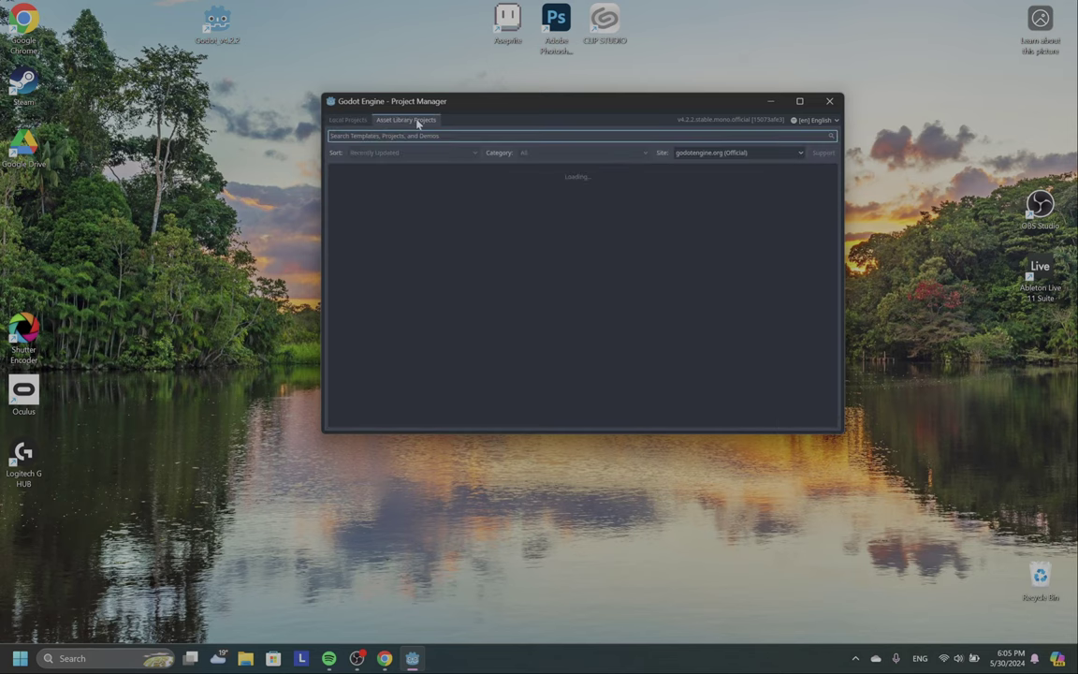
click(350, 121)
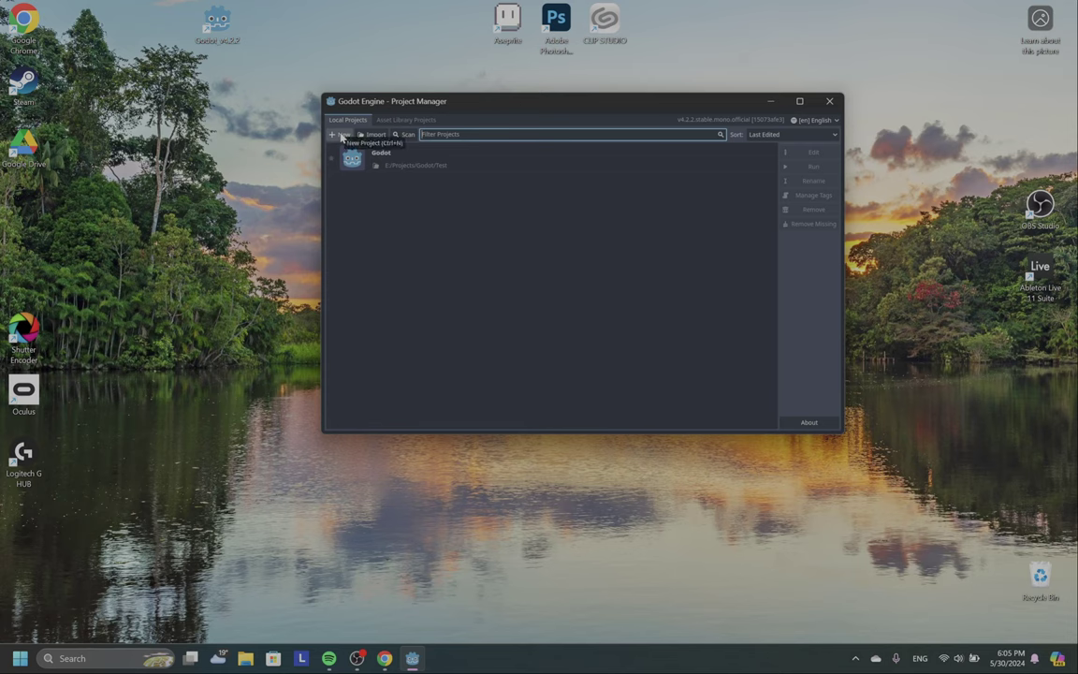
- Start a new project with the Compatibility renderer and set its path to a new folder Video1 in E:/Projects/Godot
click(341, 134)
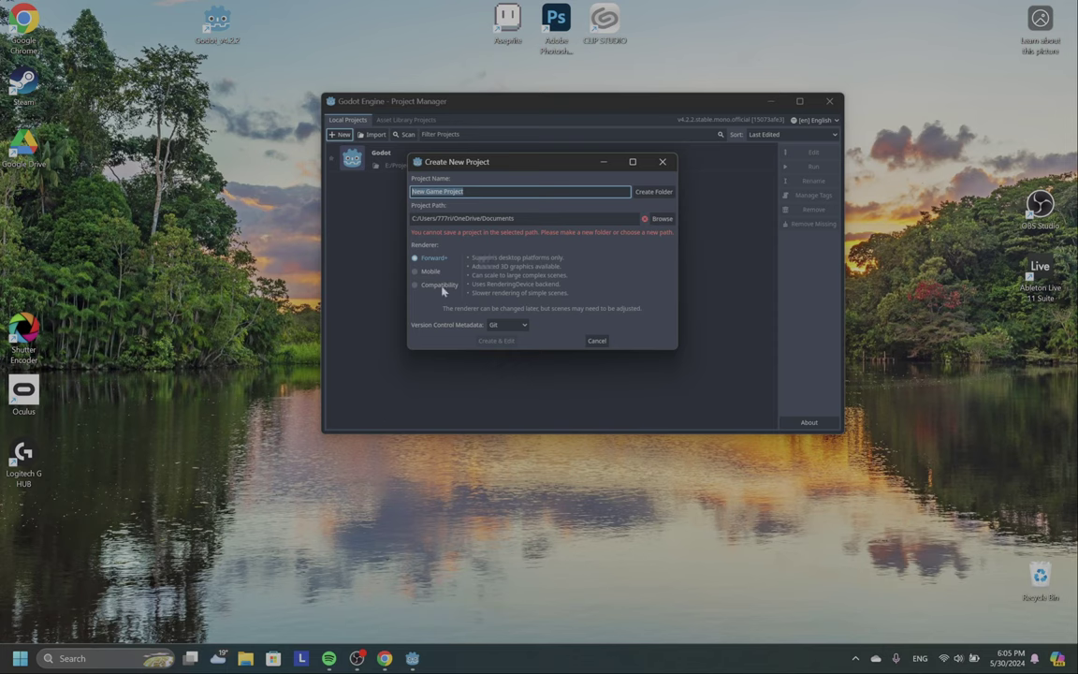
click(442, 288)
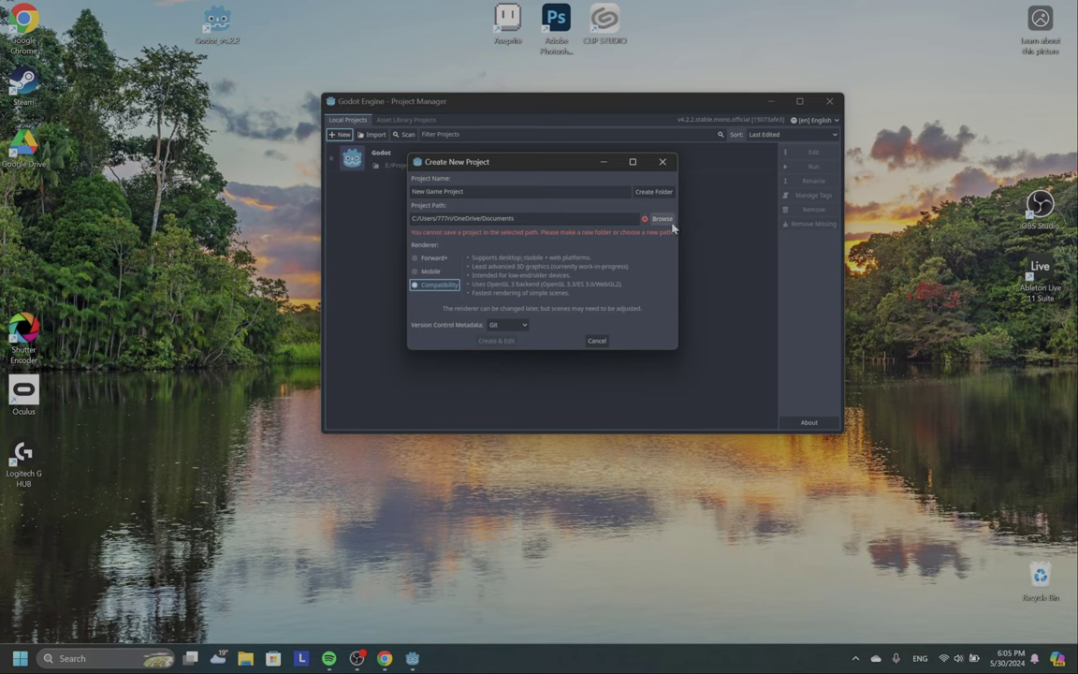
click(664, 220)
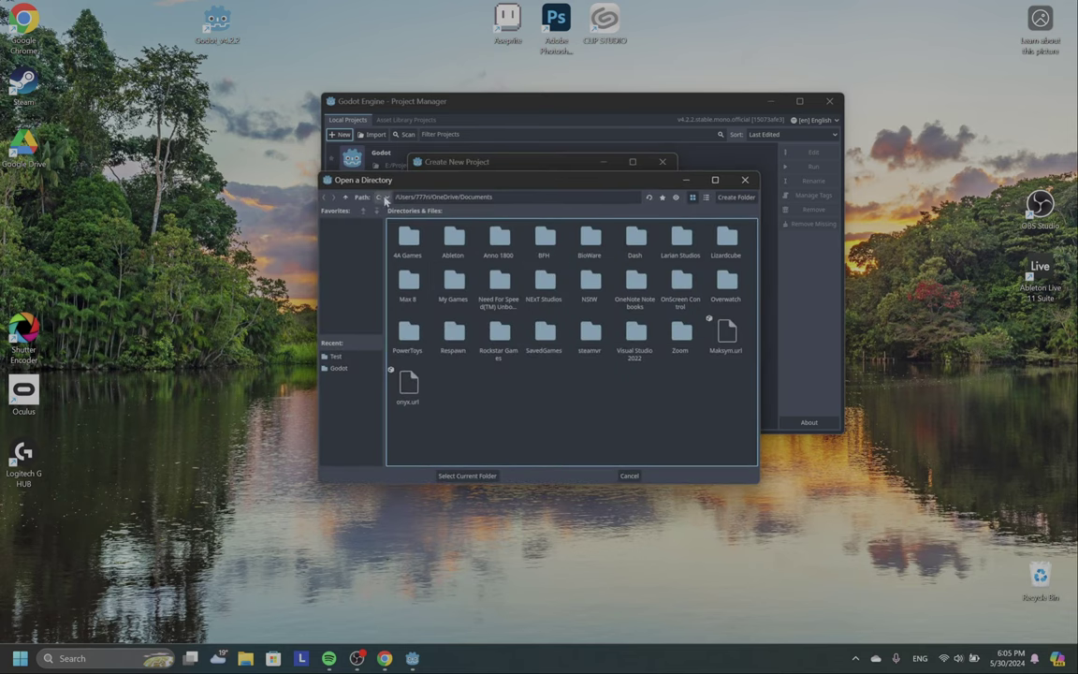
click(354, 371)
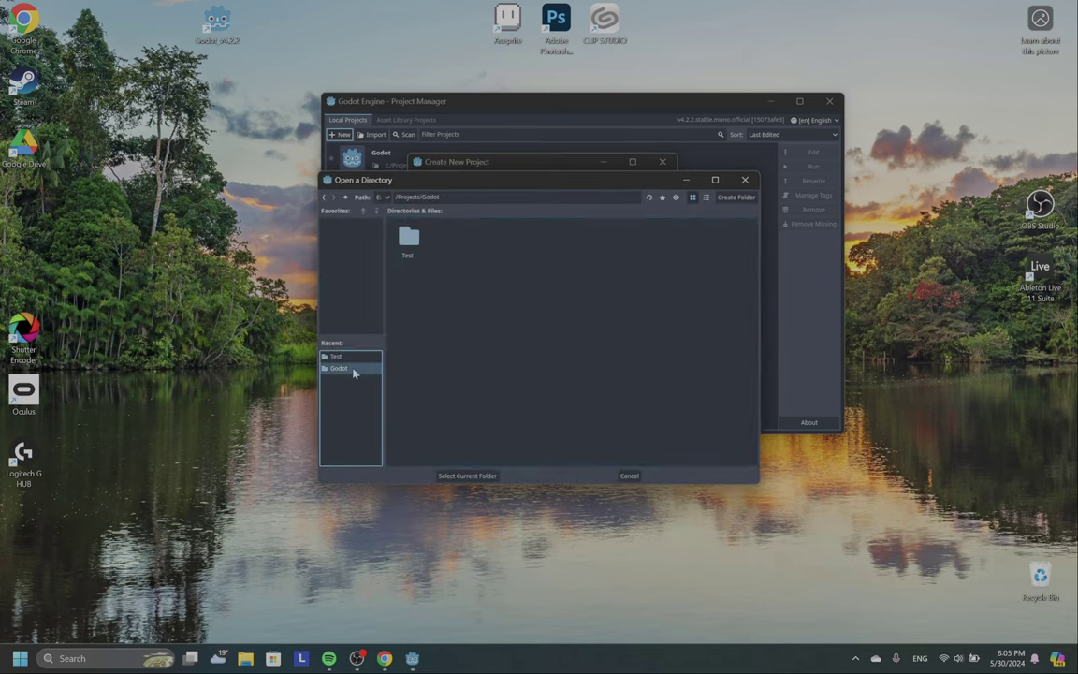
right_click(540, 354)
click(560, 356)
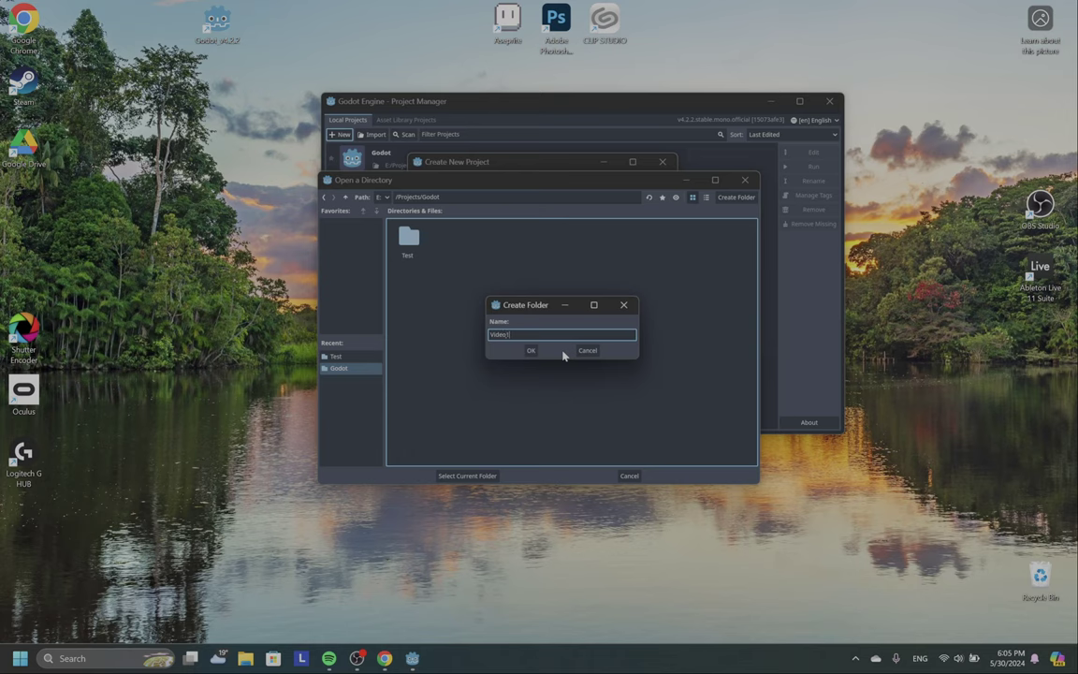
click(531, 350)
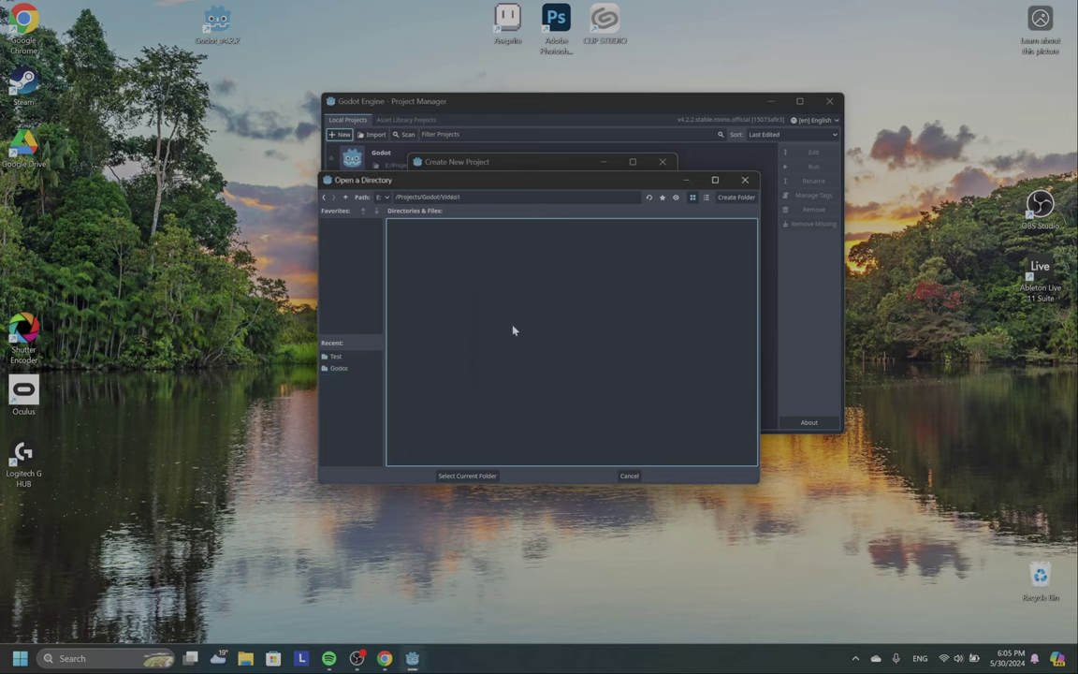
click(487, 476)
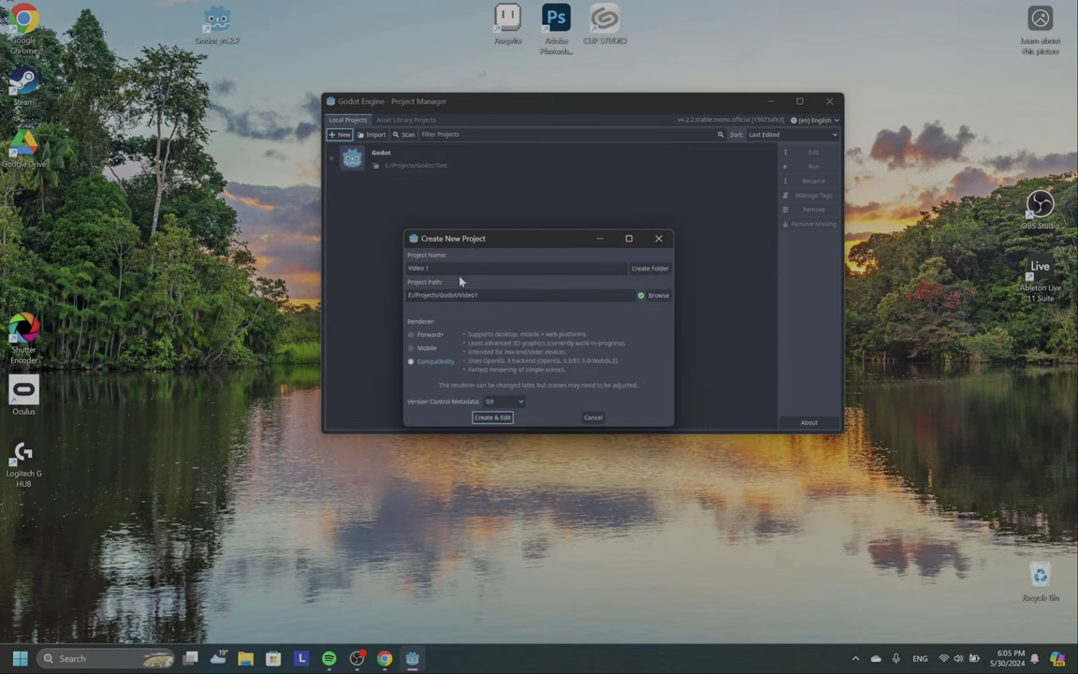
- Set the new project's name to Video1, without a space
click(431, 269)
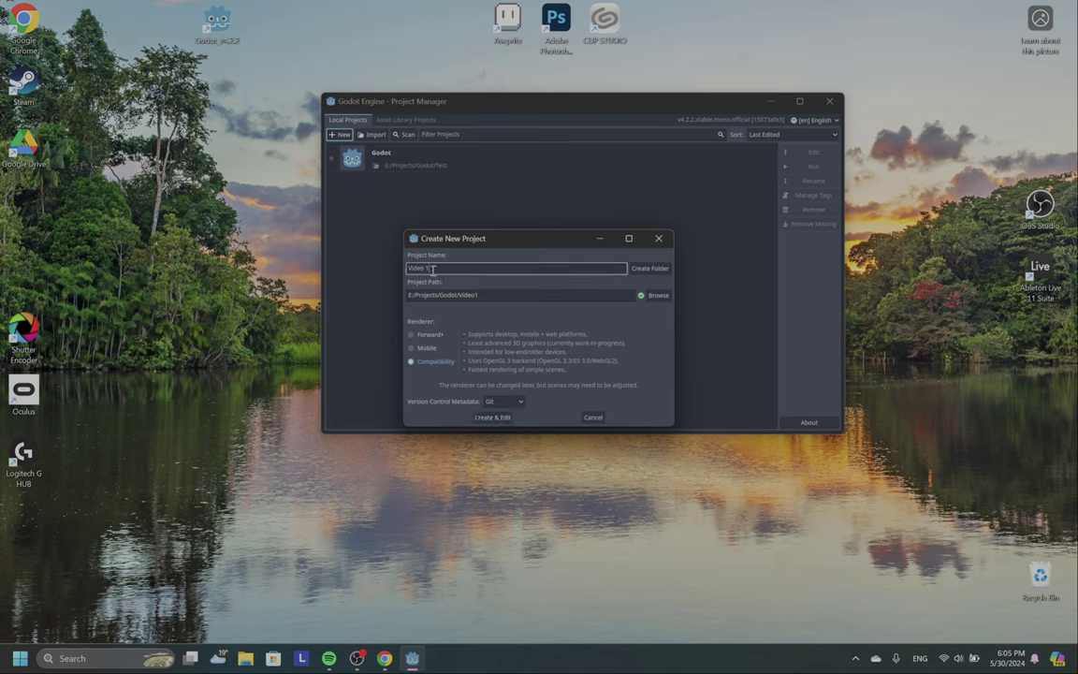
key(BackSpace)
key(BackSpace)
text(1)
- Choose Git as the version control metadata and create the project for editing
click(510, 401)
click(513, 402)
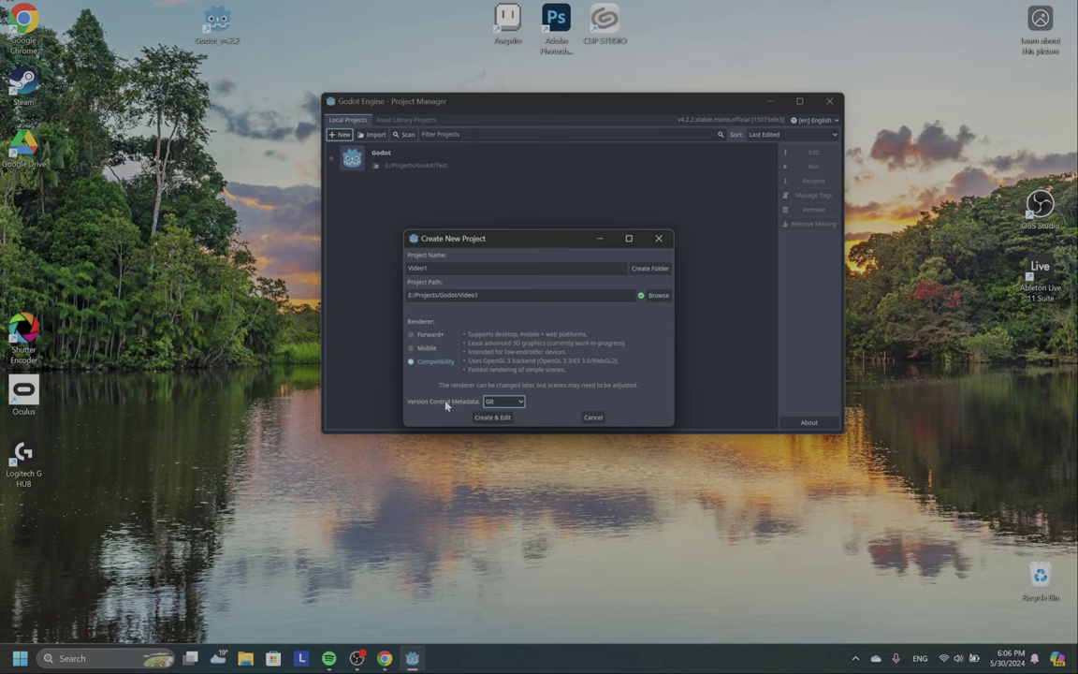
click(510, 401)
click(496, 412)
click(493, 419)
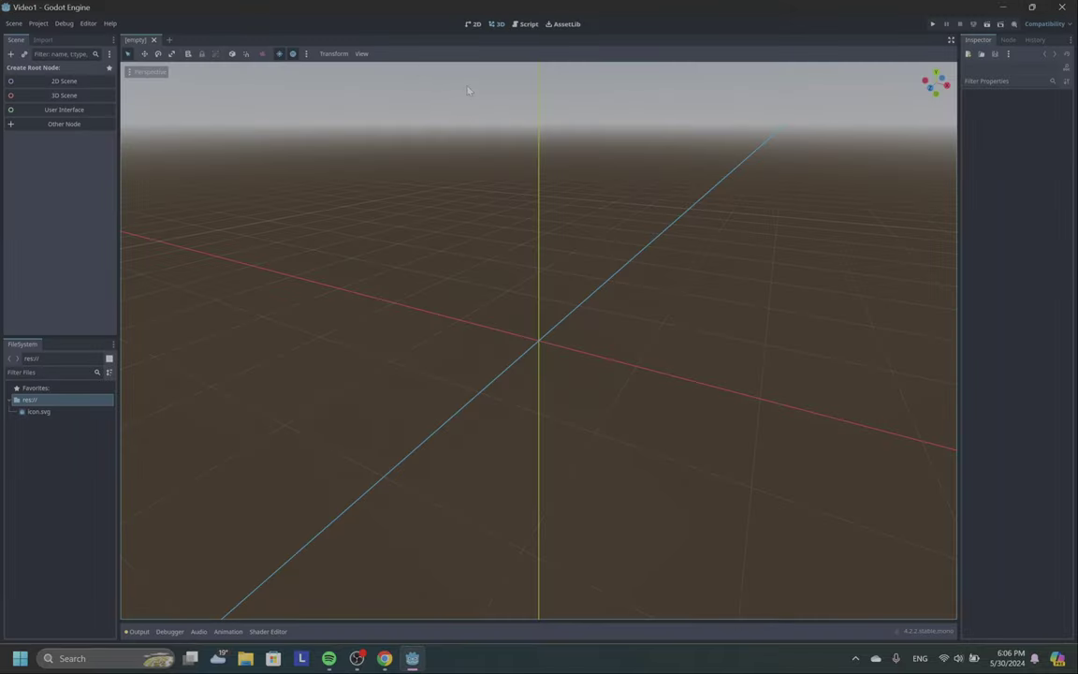
- Switch to the 2D workspace and create a Node2D as the scene's root node
click(473, 25)
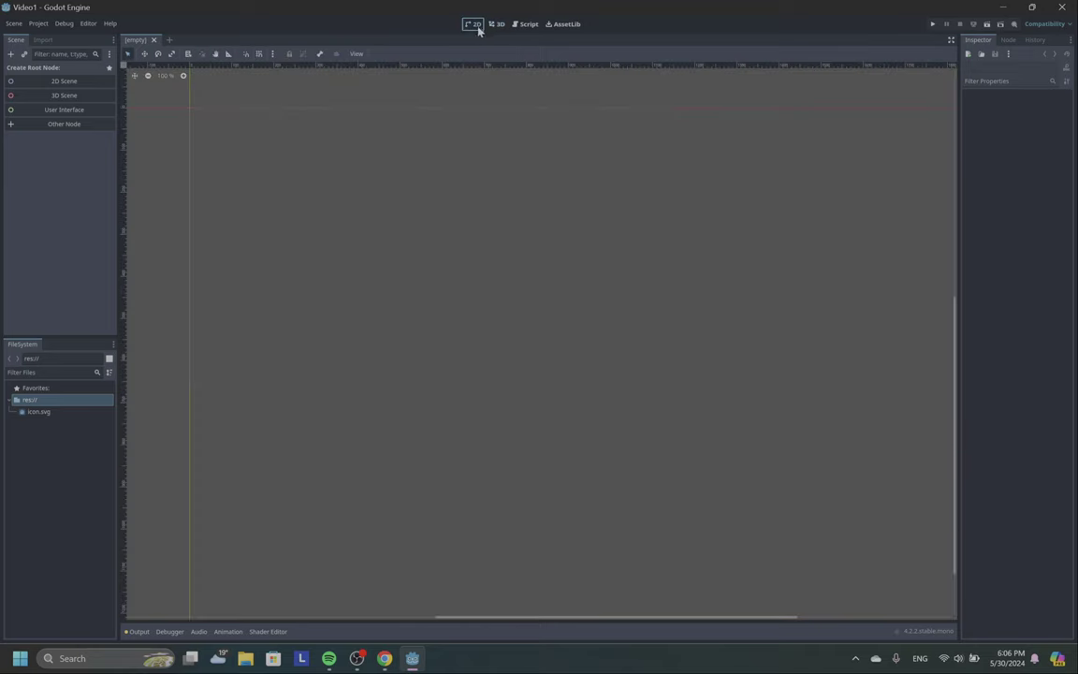
click(70, 129)
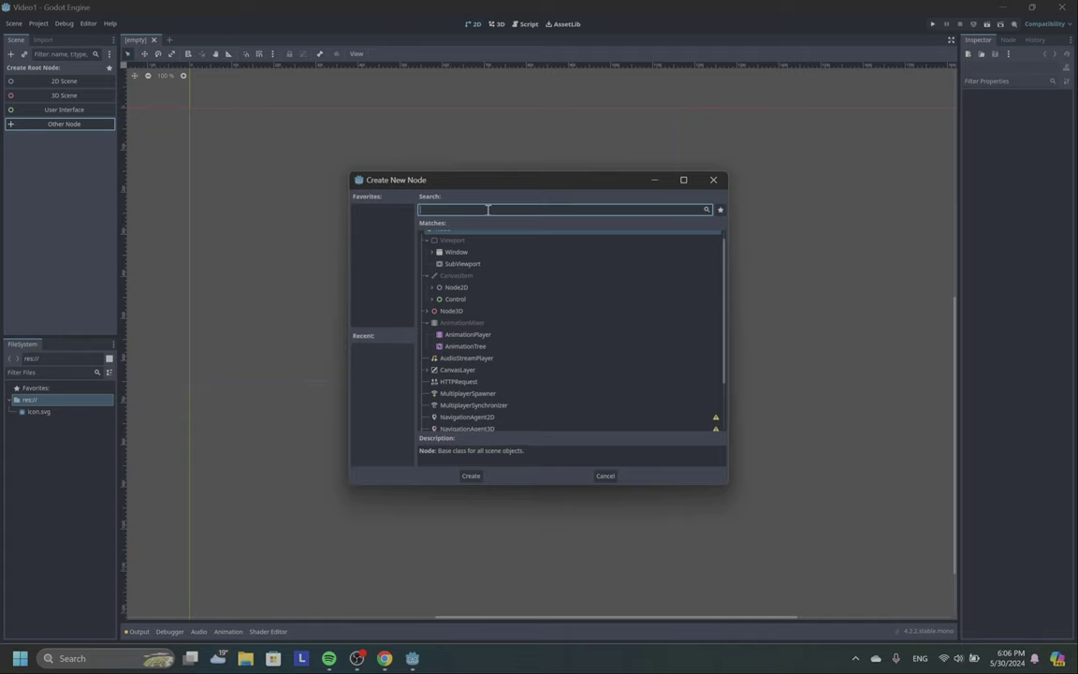
click(475, 288)
scroll(523, 324, up, 1)
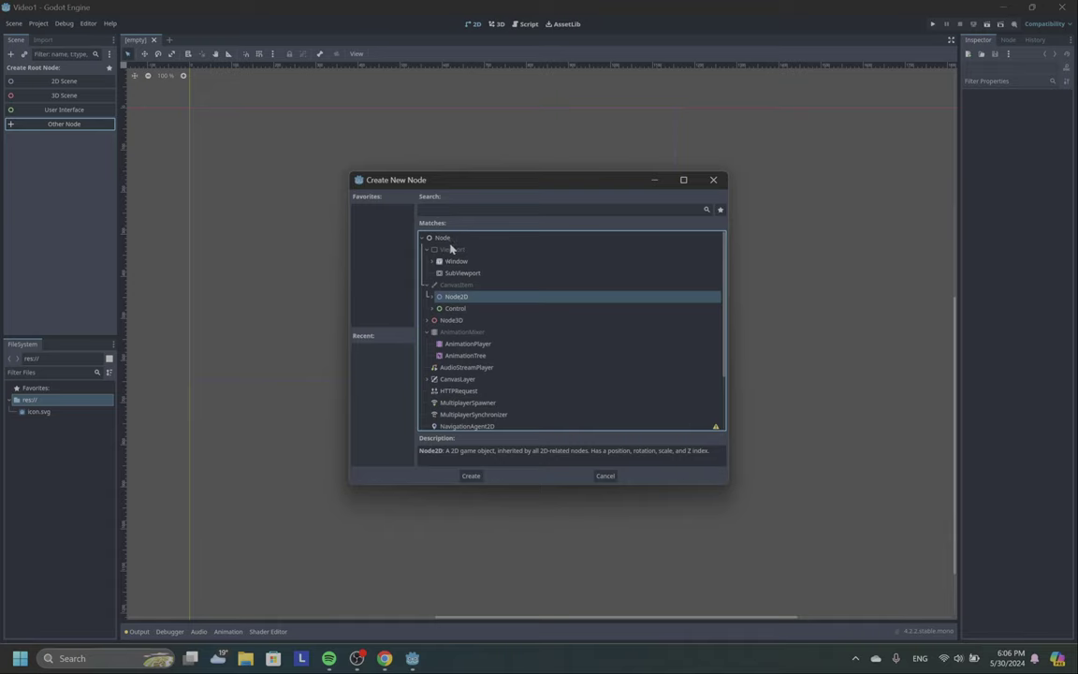
click(471, 476)
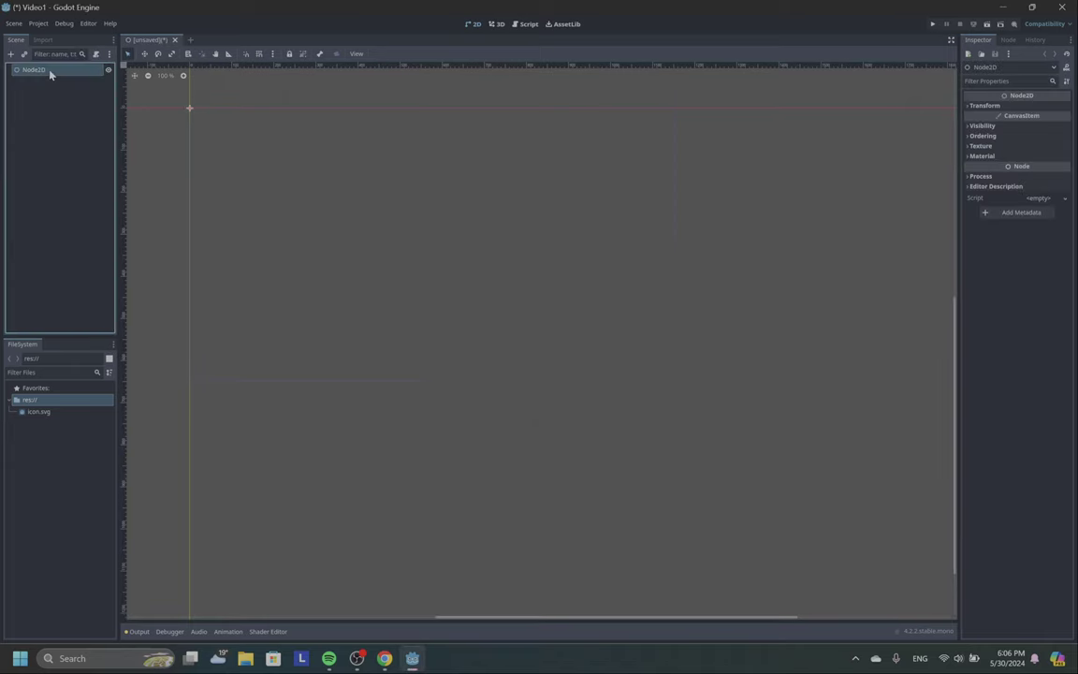
- Rename the root node to World
double_click(46, 69)
text(Wo)
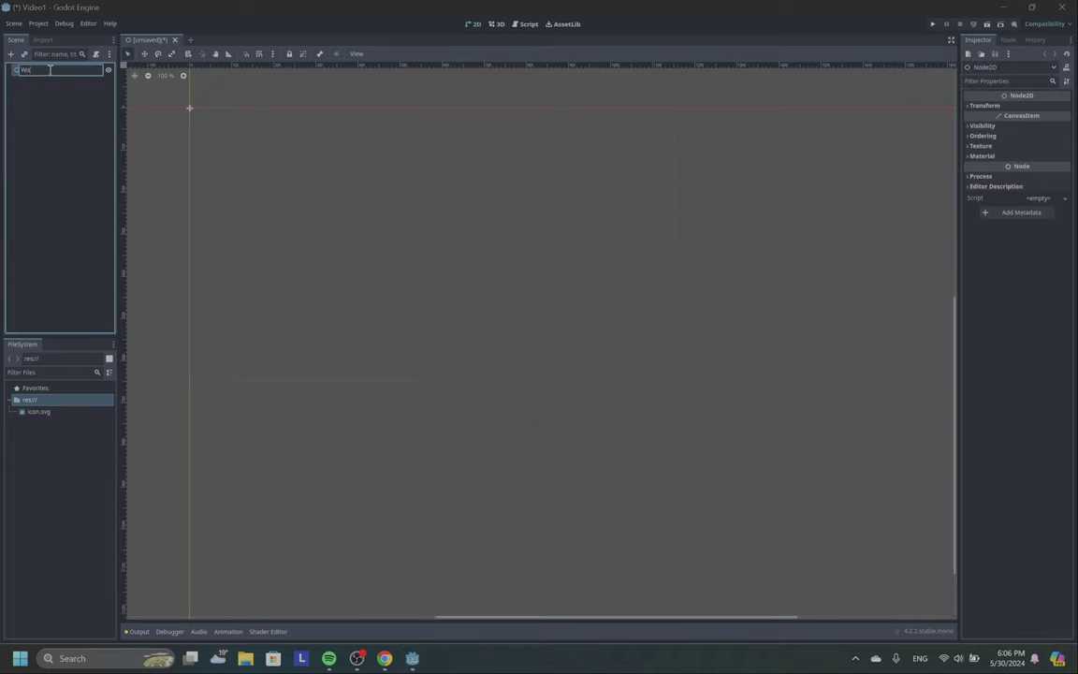
text(rld)
key(Return)
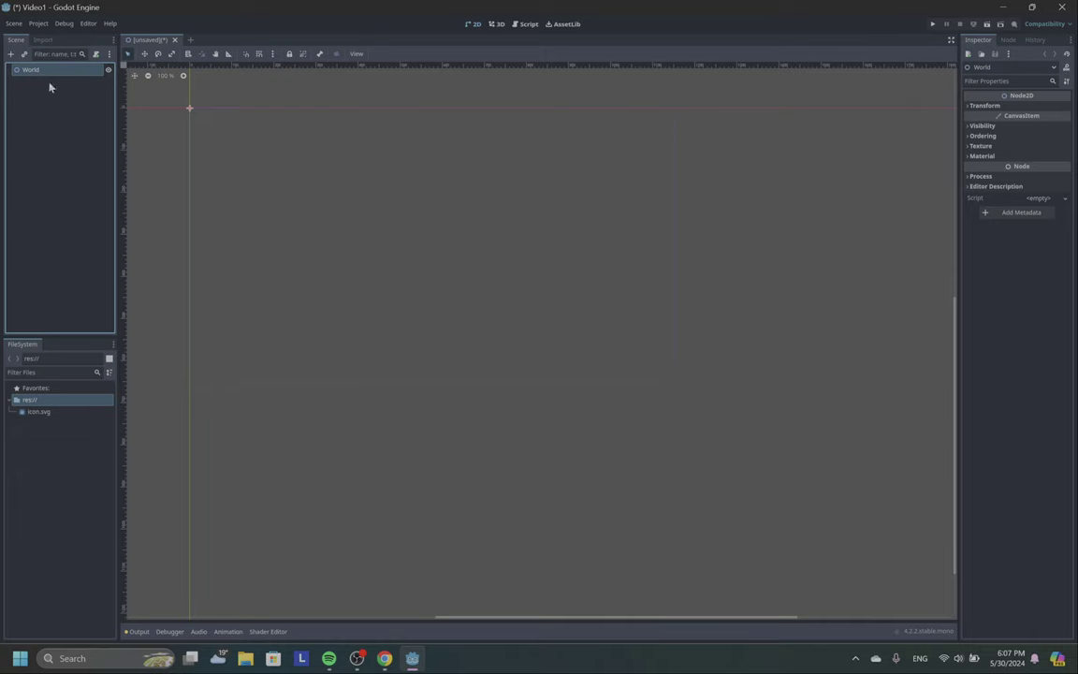
- Examine the World node's visibility and transform properties, including position, rotation, scale and skew
click(999, 129)
click(989, 129)
click(994, 107)
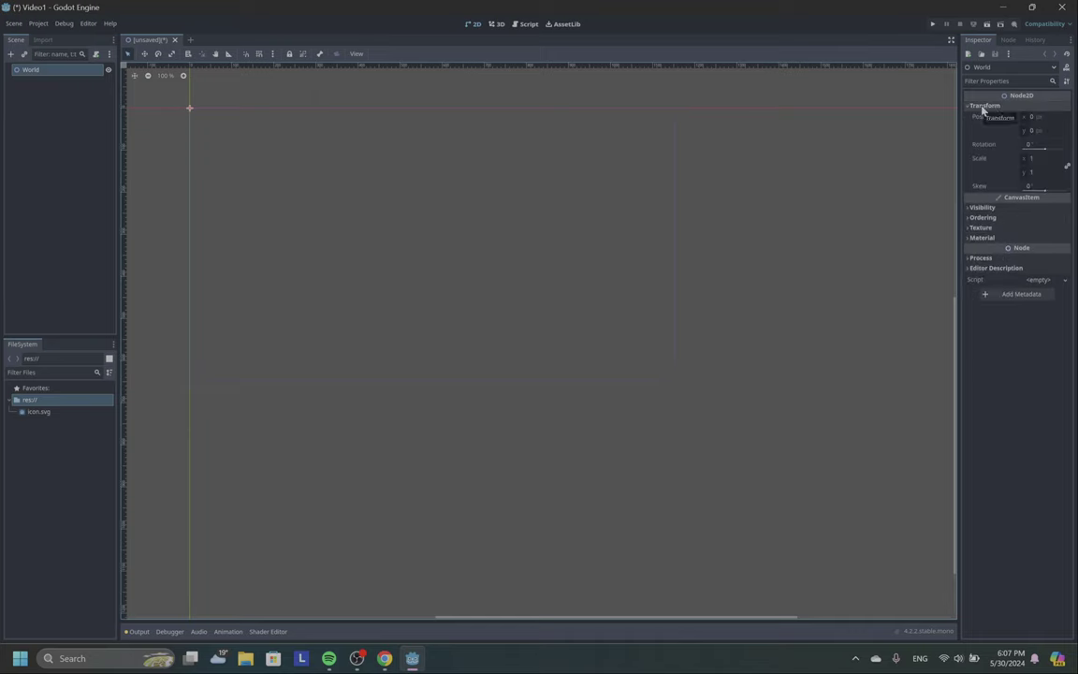
click(996, 107)
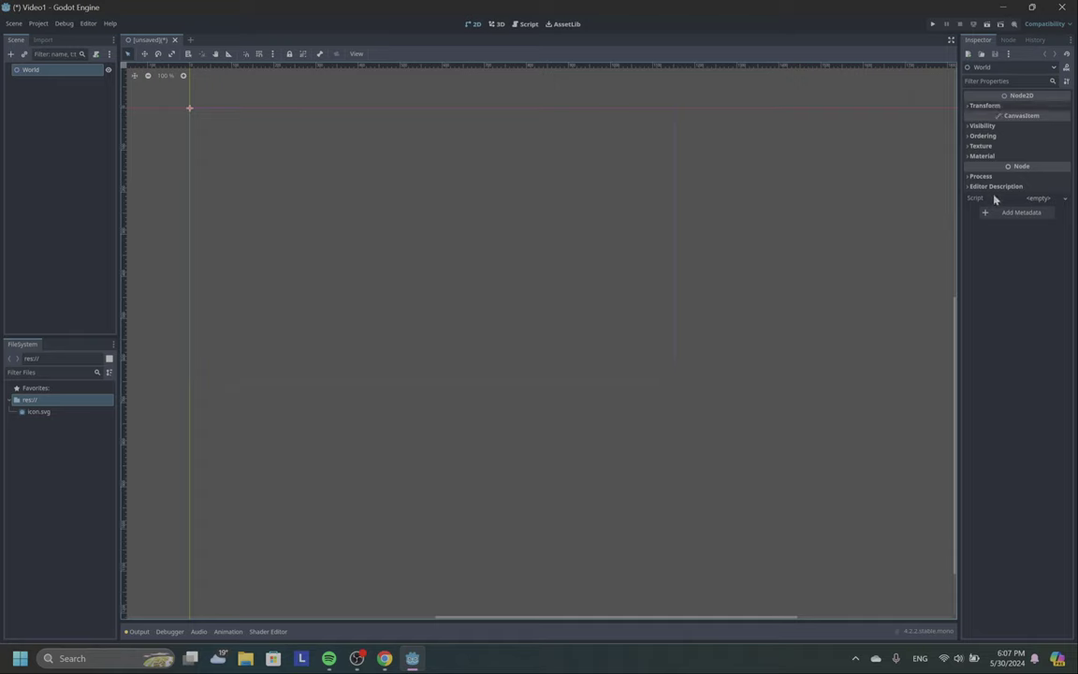
click(992, 109)
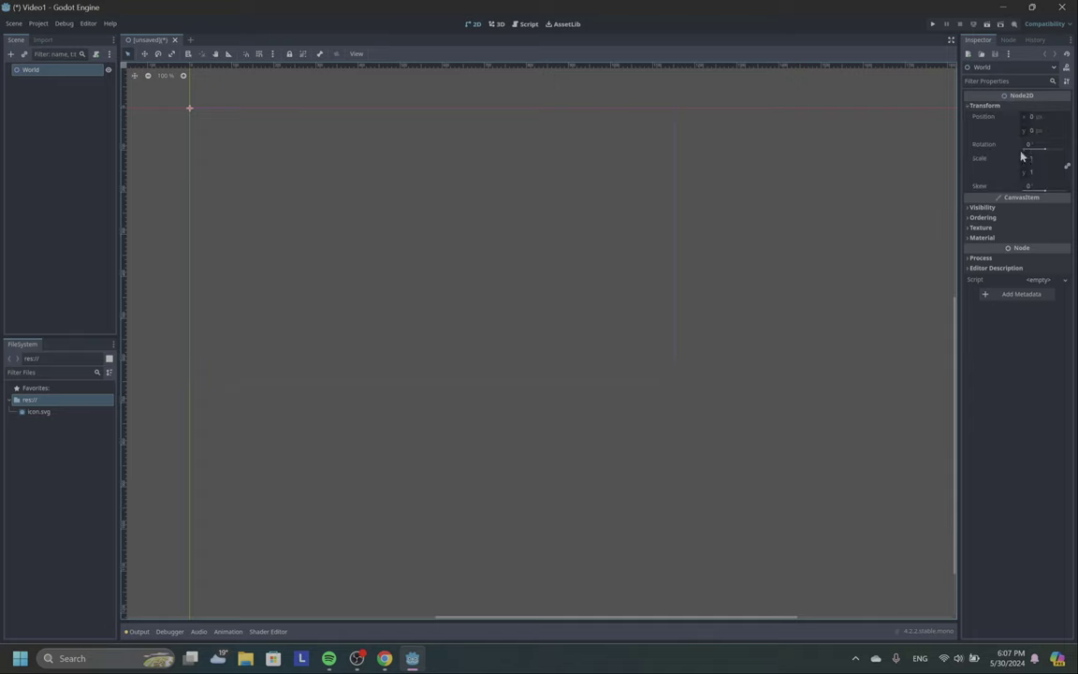
click(983, 105)
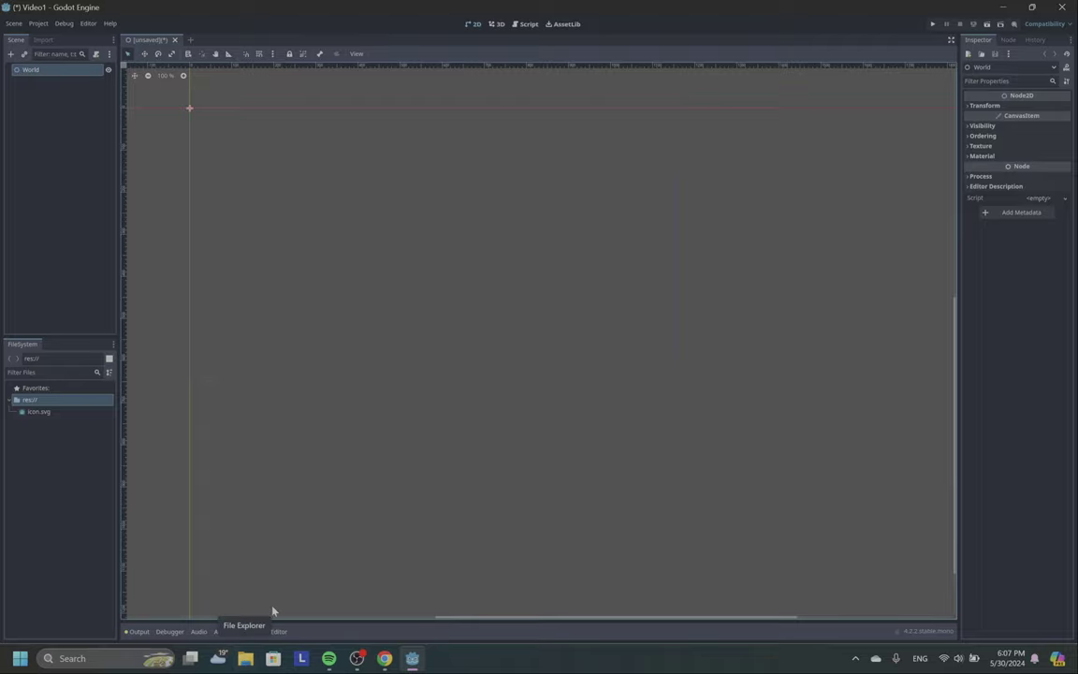
- Open the godot folder inside Downloads/godot-20240530T150201Z-001 in File Explorer and select 1.png, 2.png and 3.png
click(248, 658)
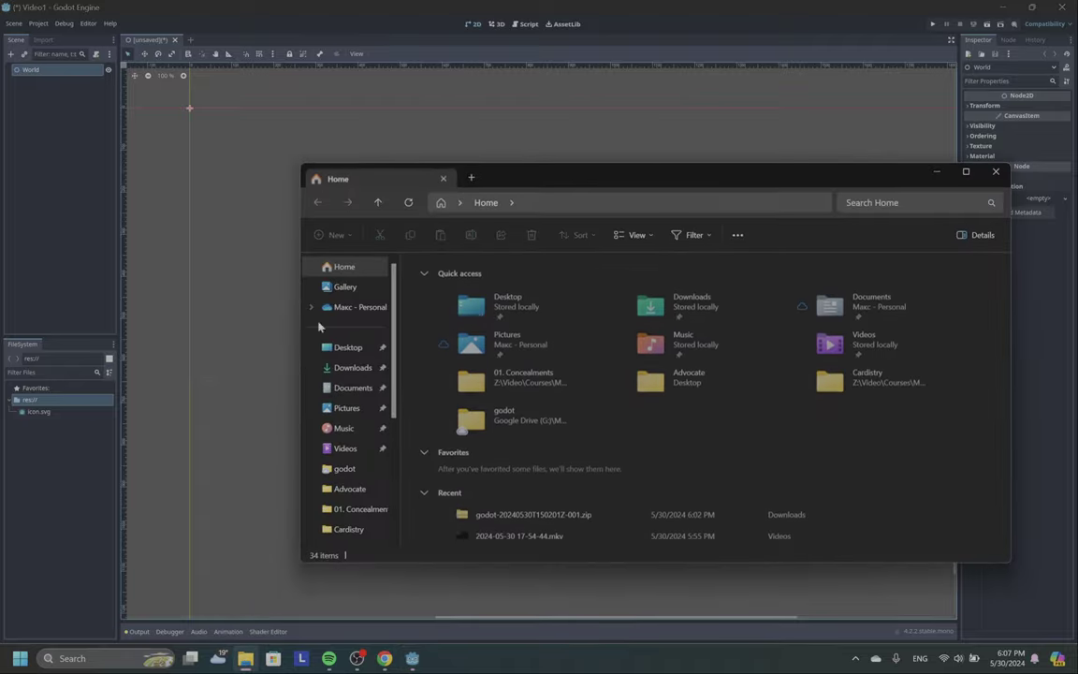
click(353, 367)
double_click(511, 319)
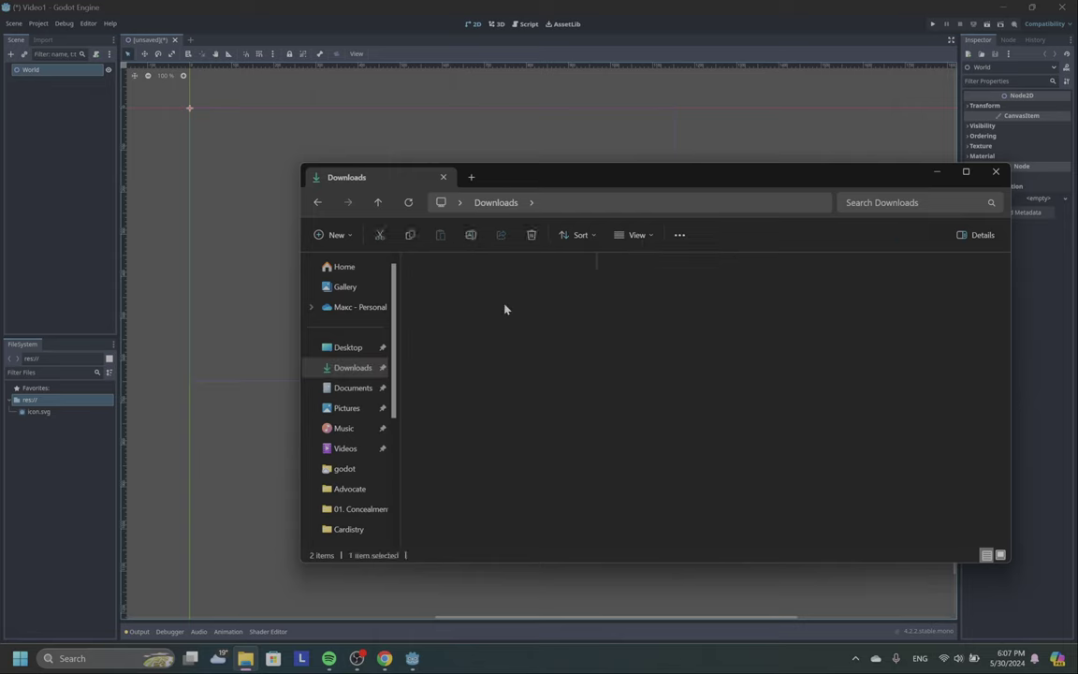
double_click(484, 300)
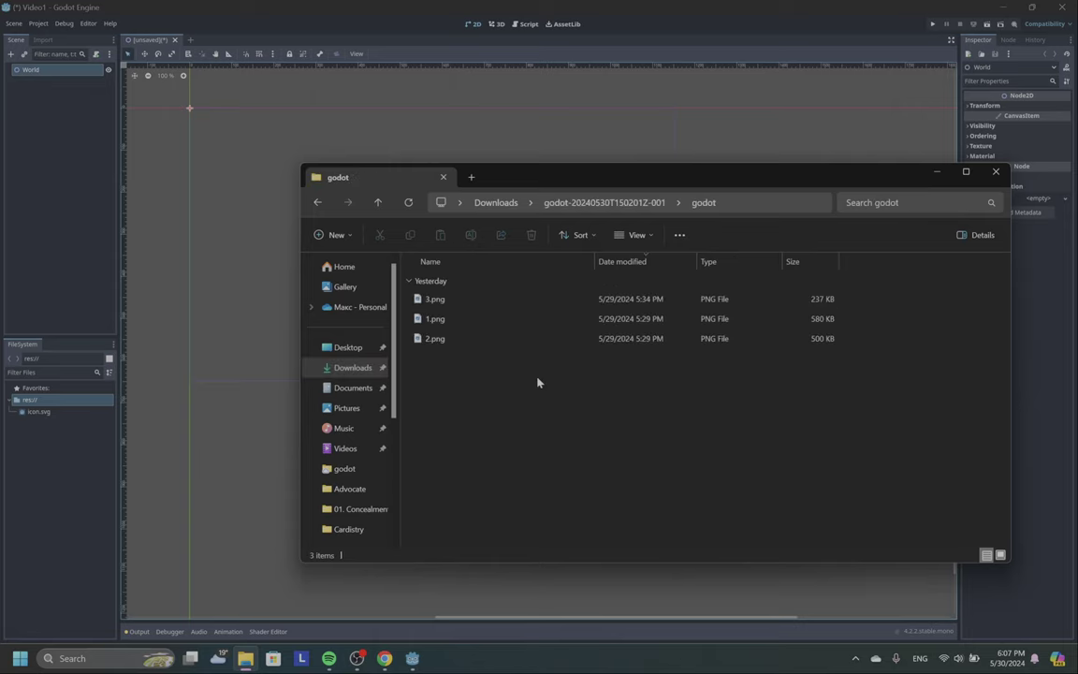
drag(519, 398, 463, 301)
- Create a new folder named assets in the project's res:// root
right_click(61, 466)
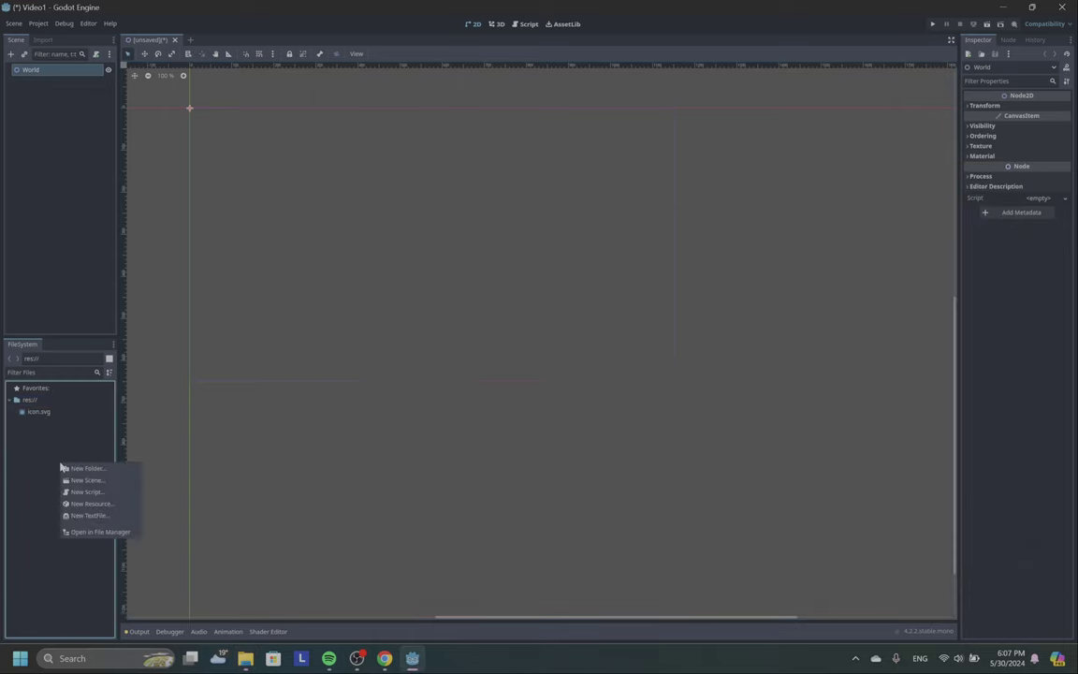
click(117, 471)
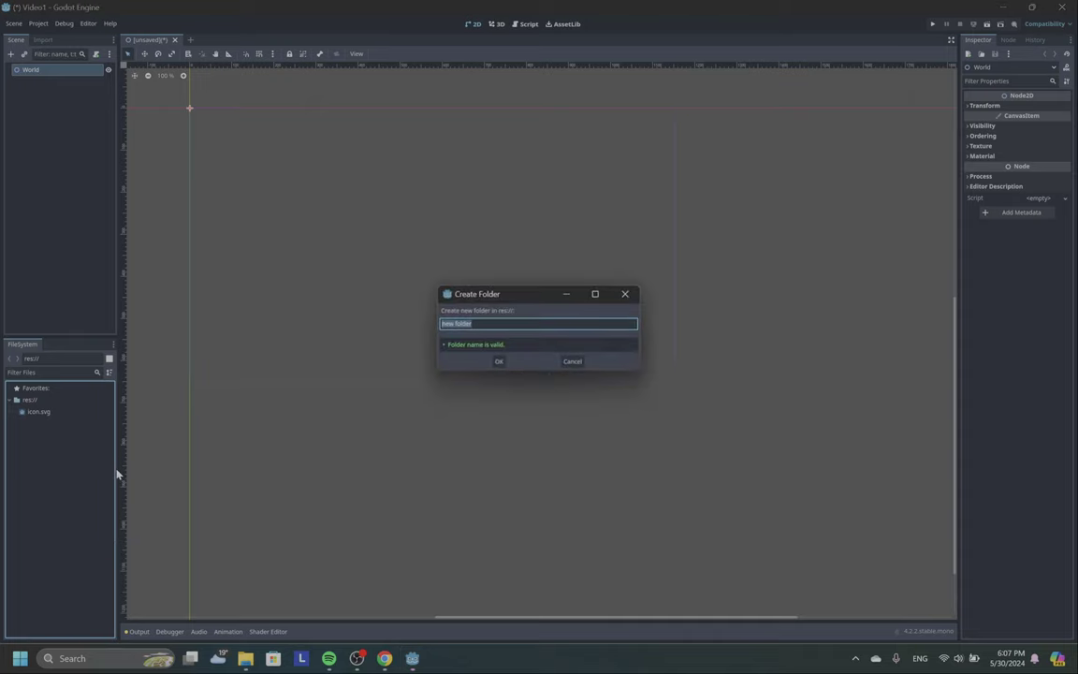
text(assets)
click(495, 362)
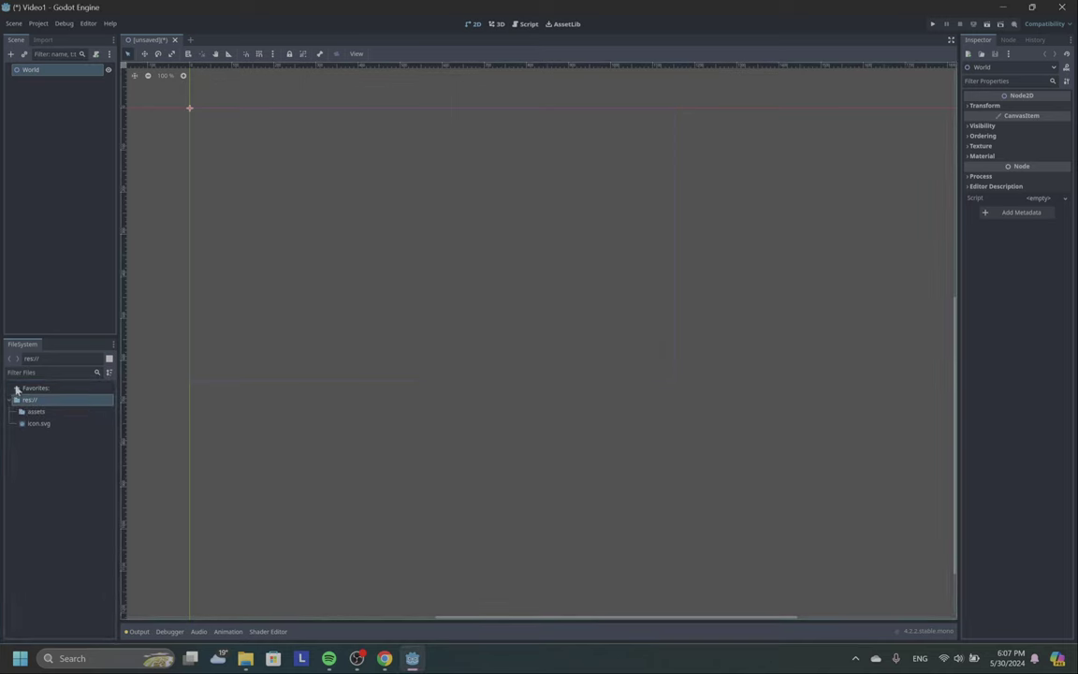
- Import 1.png, 2.png and 3.png from File Explorer into the Godot project and move them into the assets folder
click(245, 658)
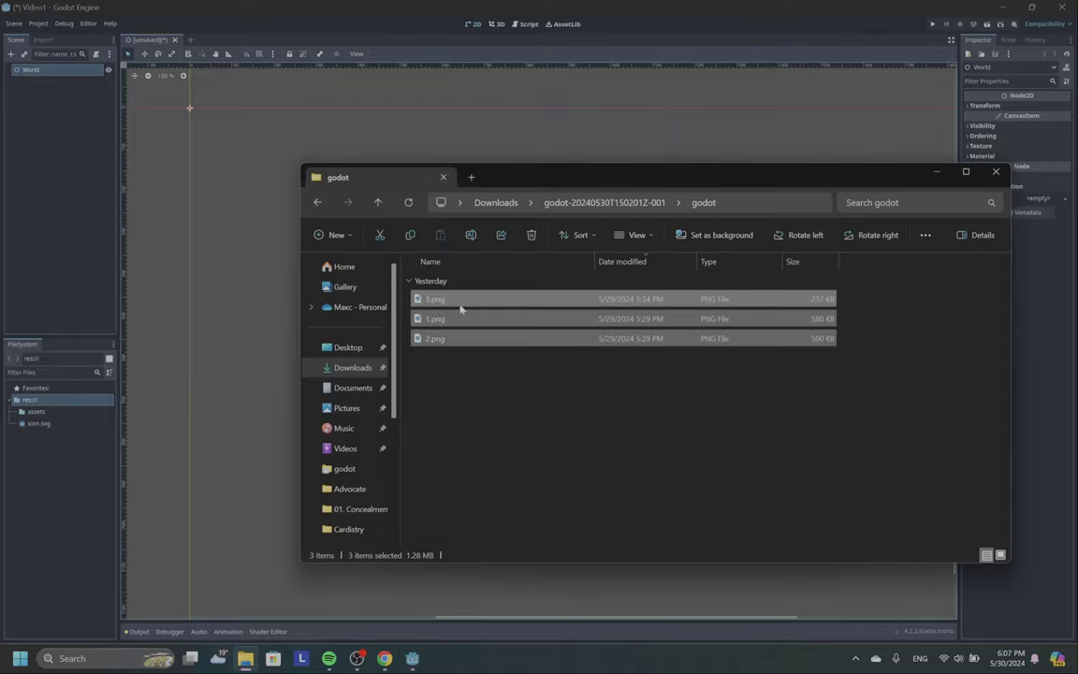
drag(57, 417, 36, 414)
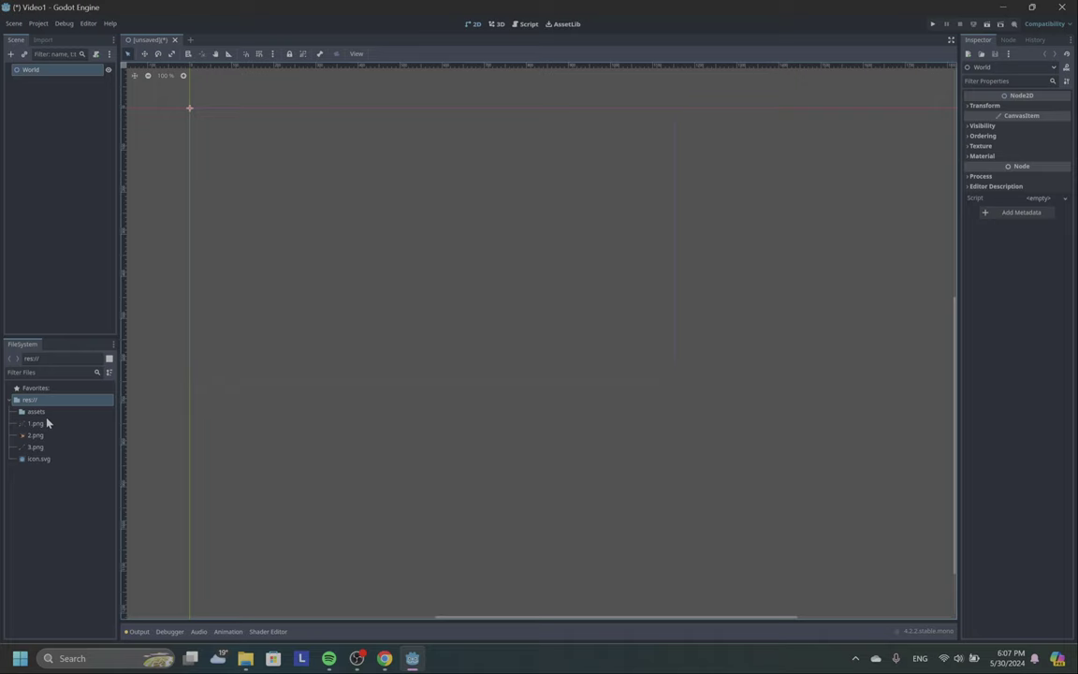
click(48, 424)
shift+click(36, 447)
drag(38, 426, 41, 414)
- Expand the assets folder and preview the textures 1.png, 2.png and 3.png
click(16, 415)
click(54, 426)
double_click(54, 426)
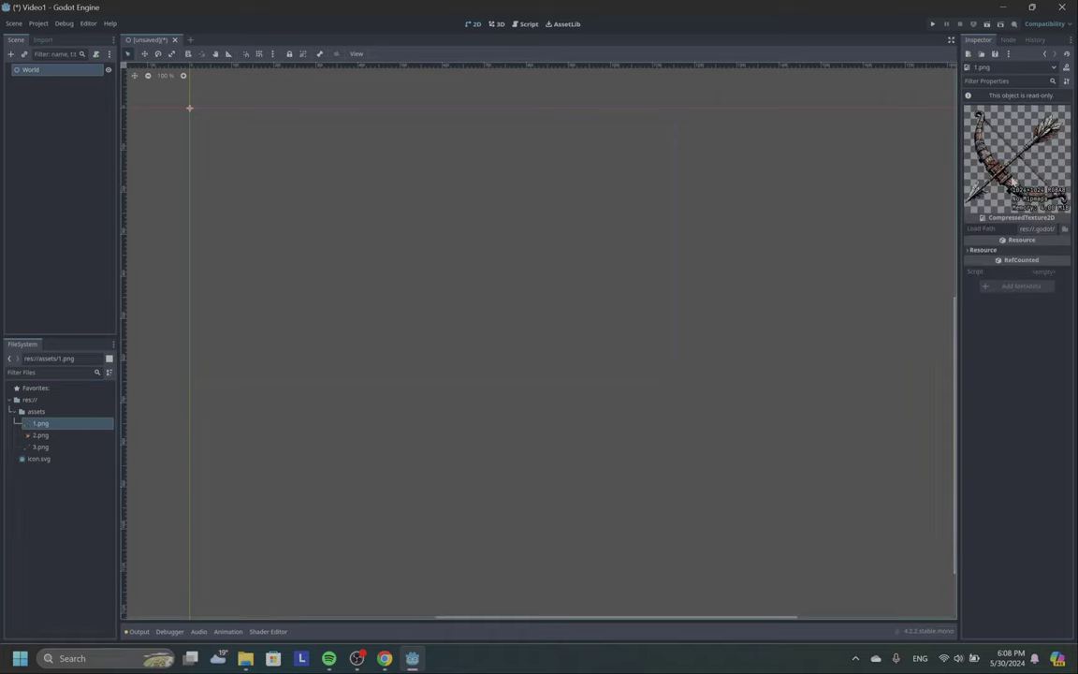
click(40, 436)
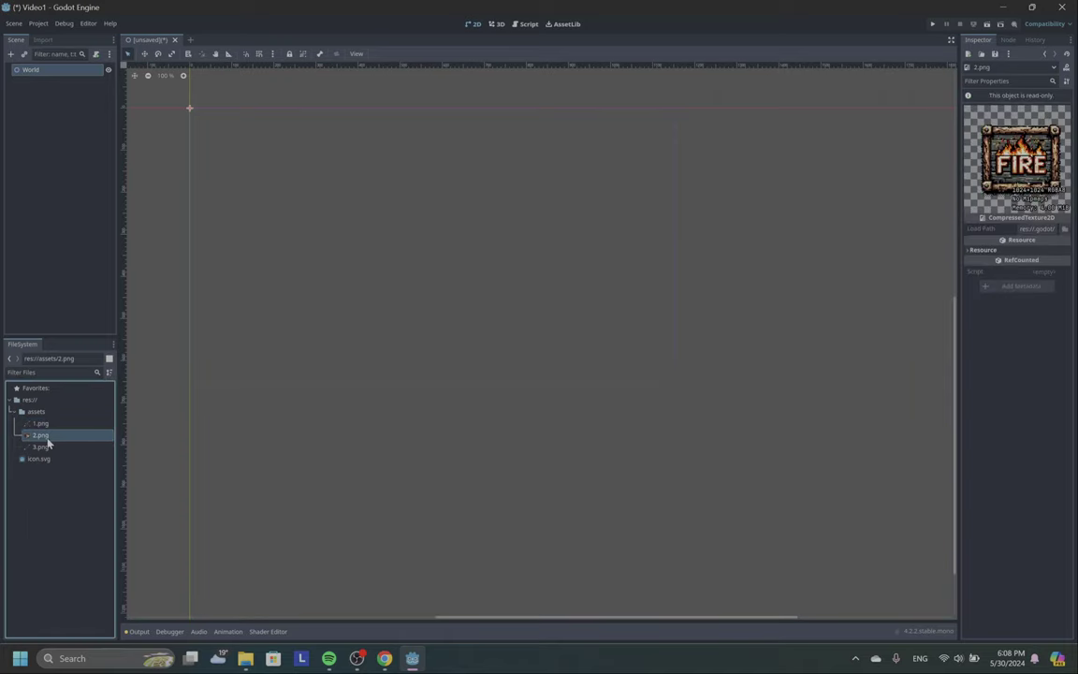
click(39, 447)
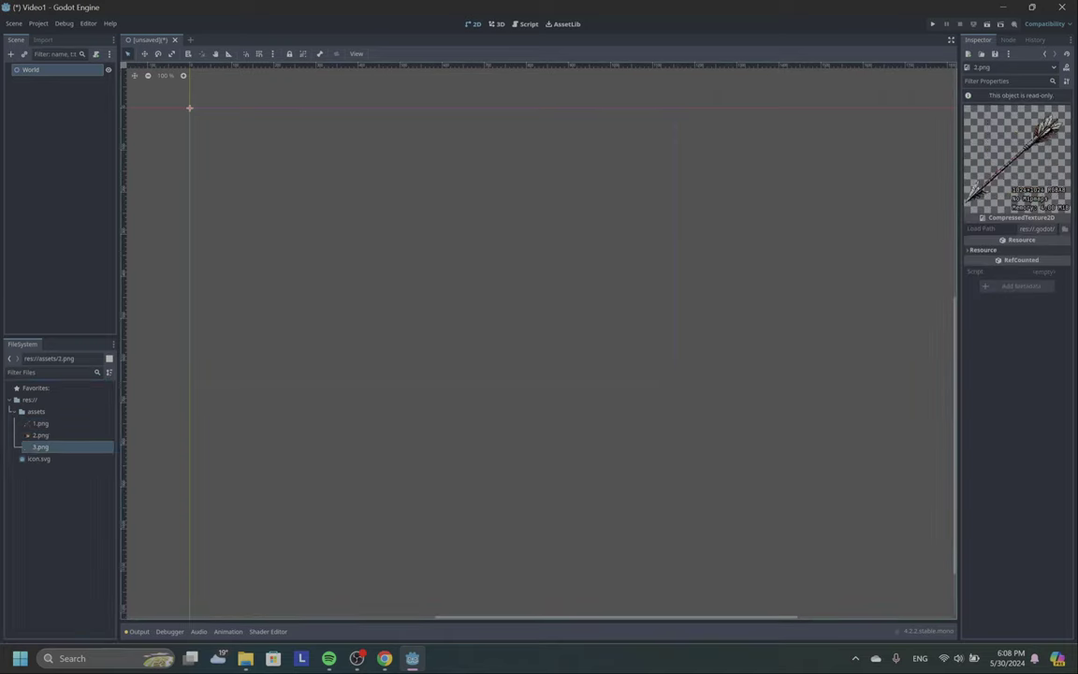
- Place 1.png directly into the 2D scene as a sprite under World and select it
drag(42, 424, 420, 251)
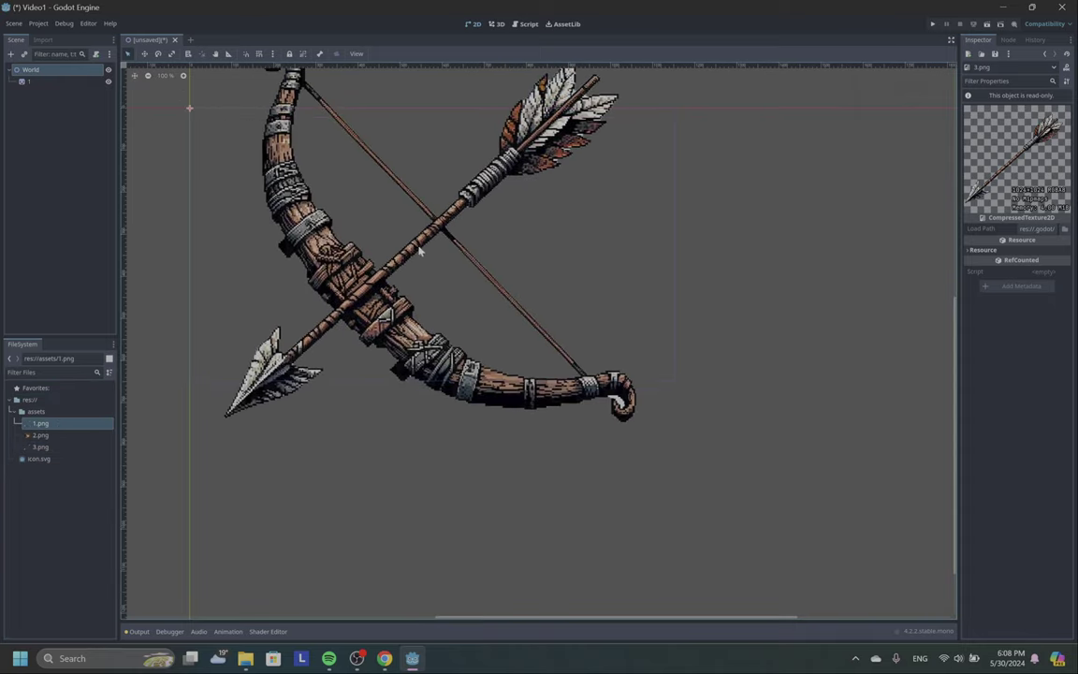
click(42, 85)
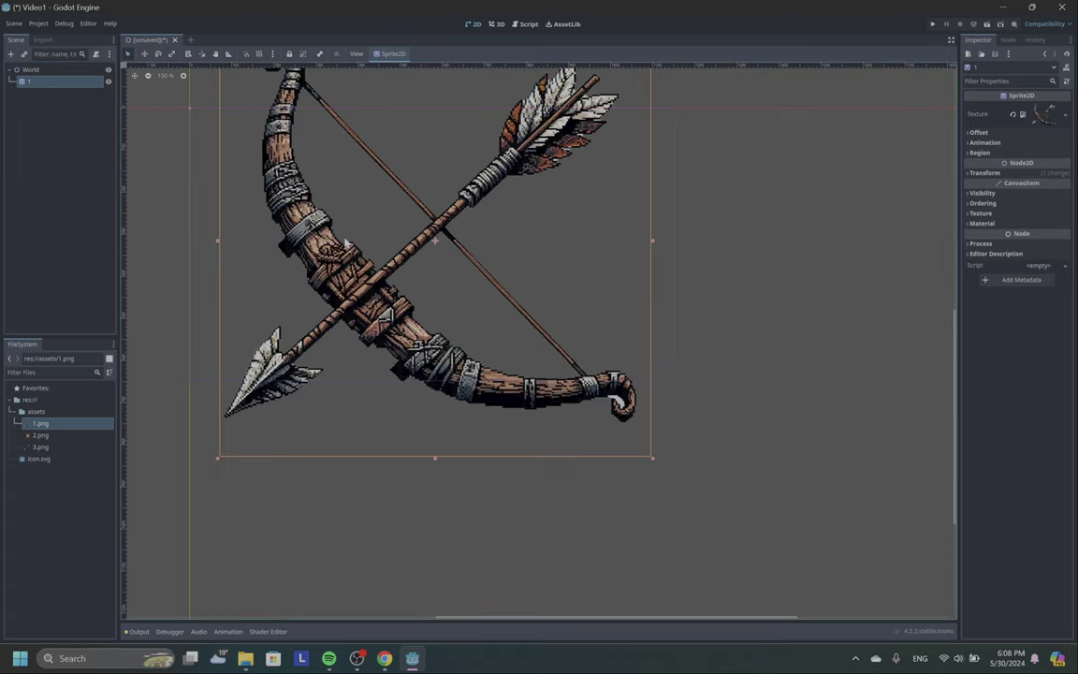
click(42, 70)
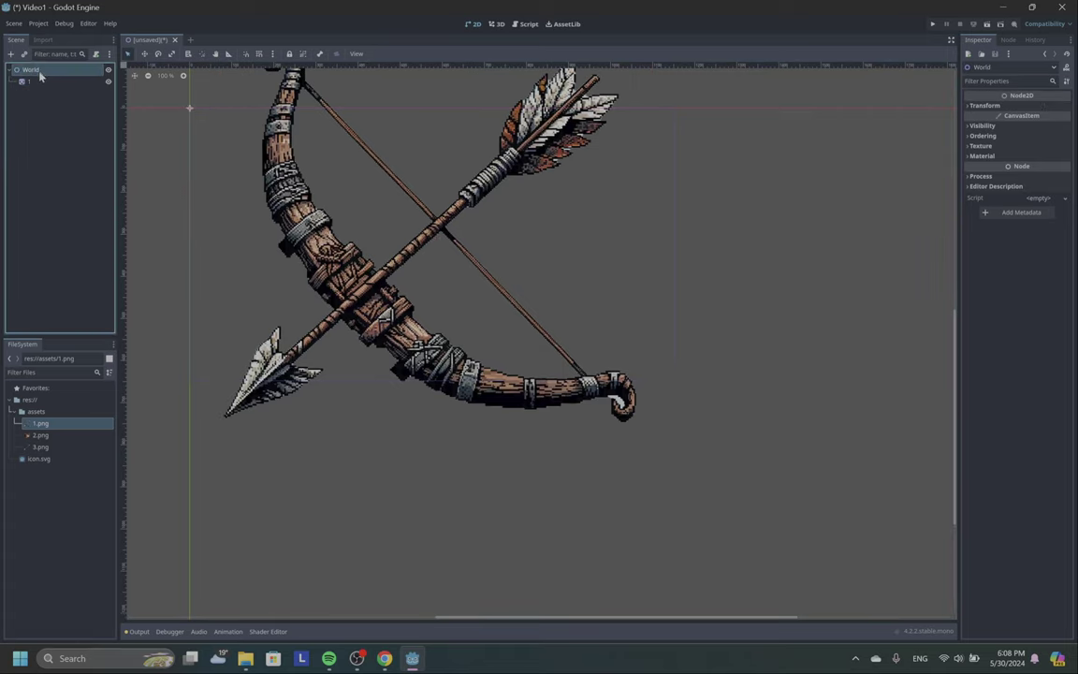
click(31, 82)
click(339, 256)
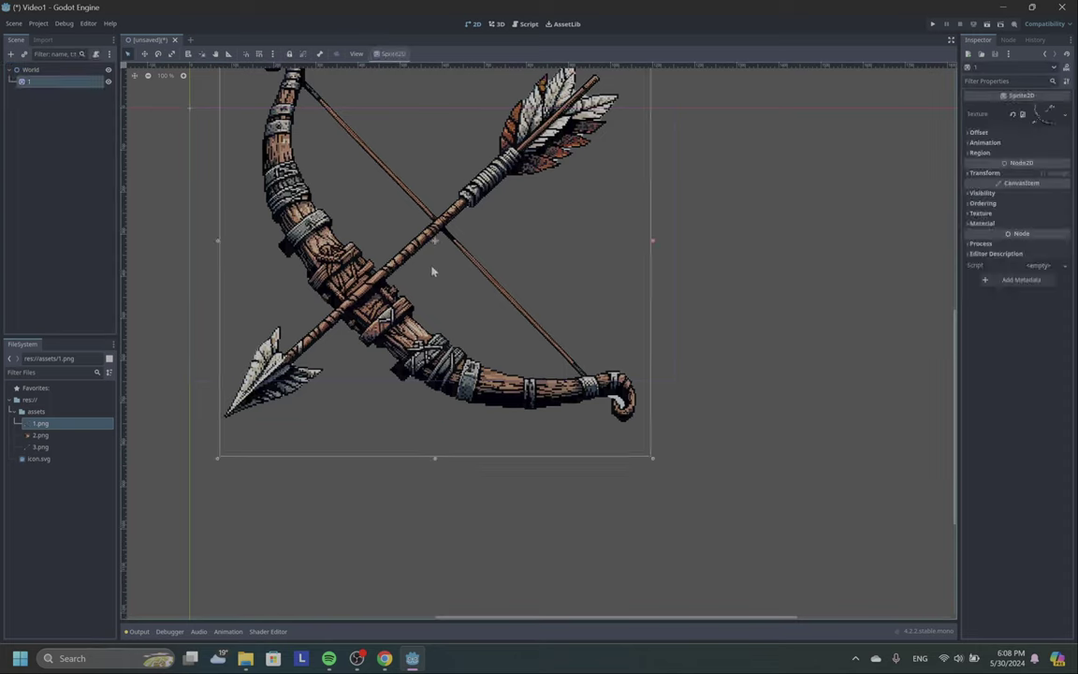
- Delete the sprite node 1 from the World scene
right_click(49, 90)
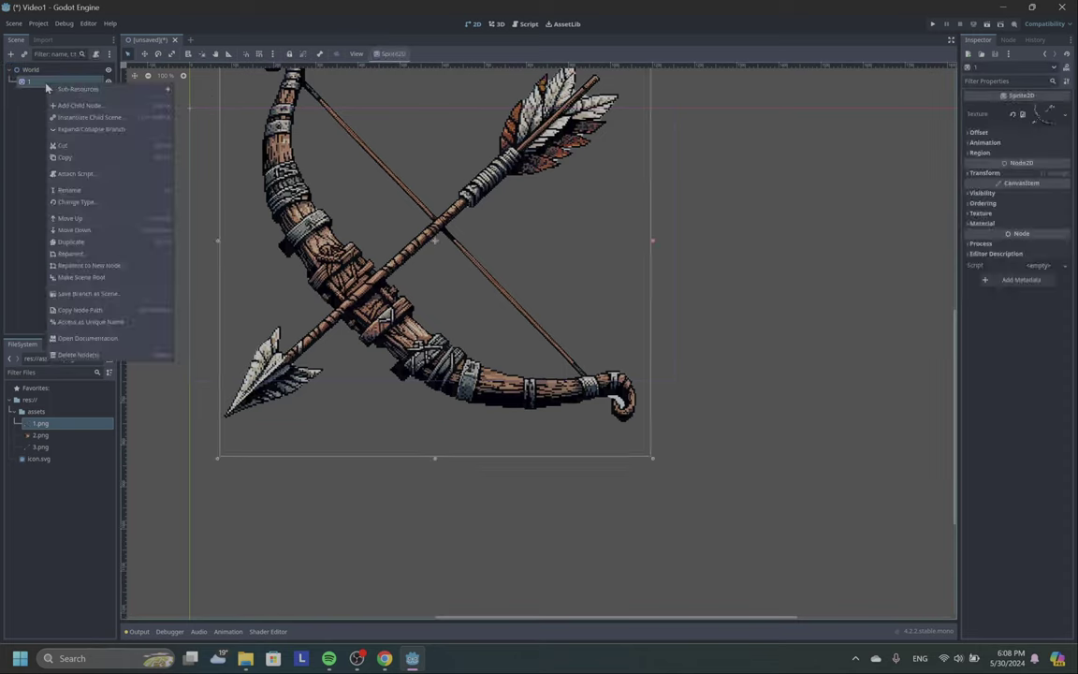
click(74, 321)
click(545, 344)
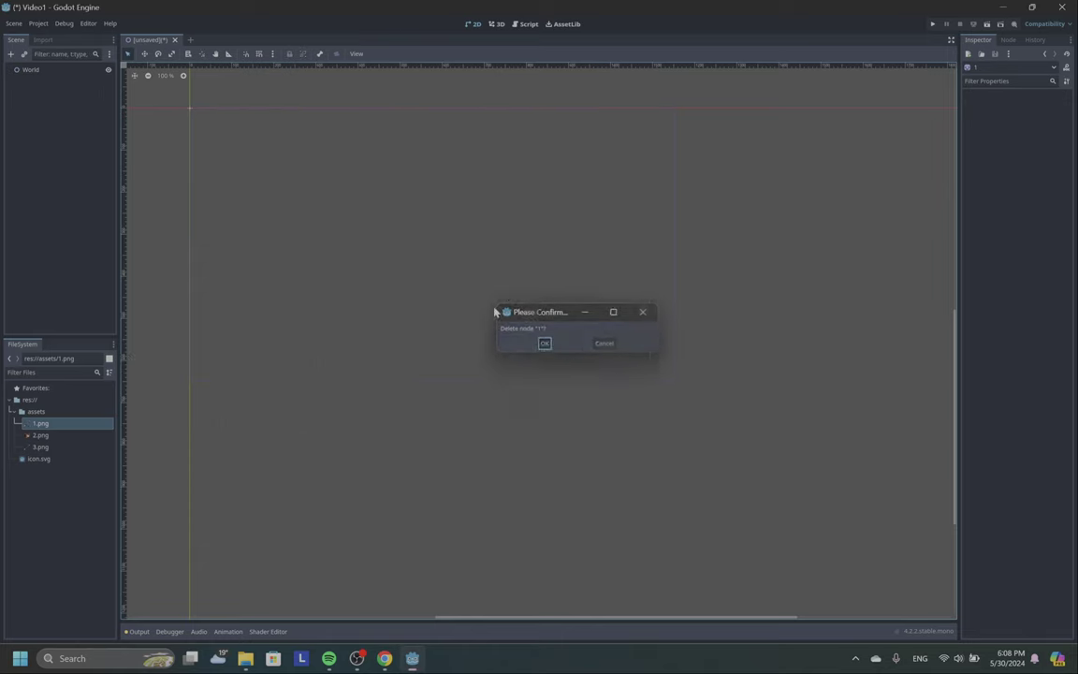
- Add a Sprite2D node as a child of World
click(35, 74)
click(11, 54)
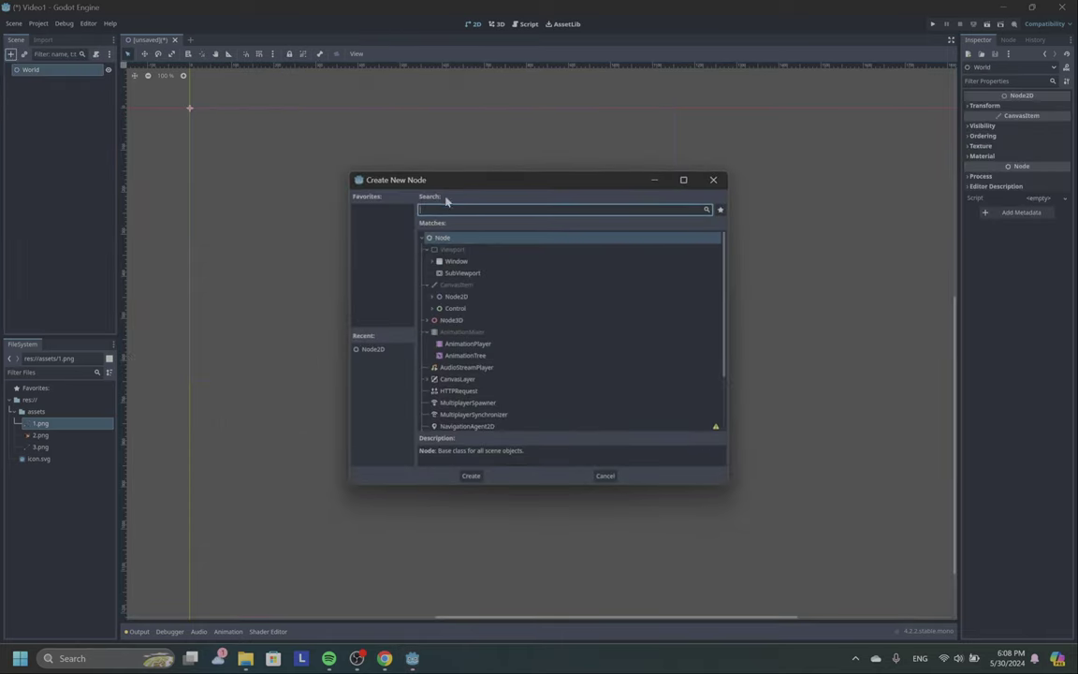
text(spr)
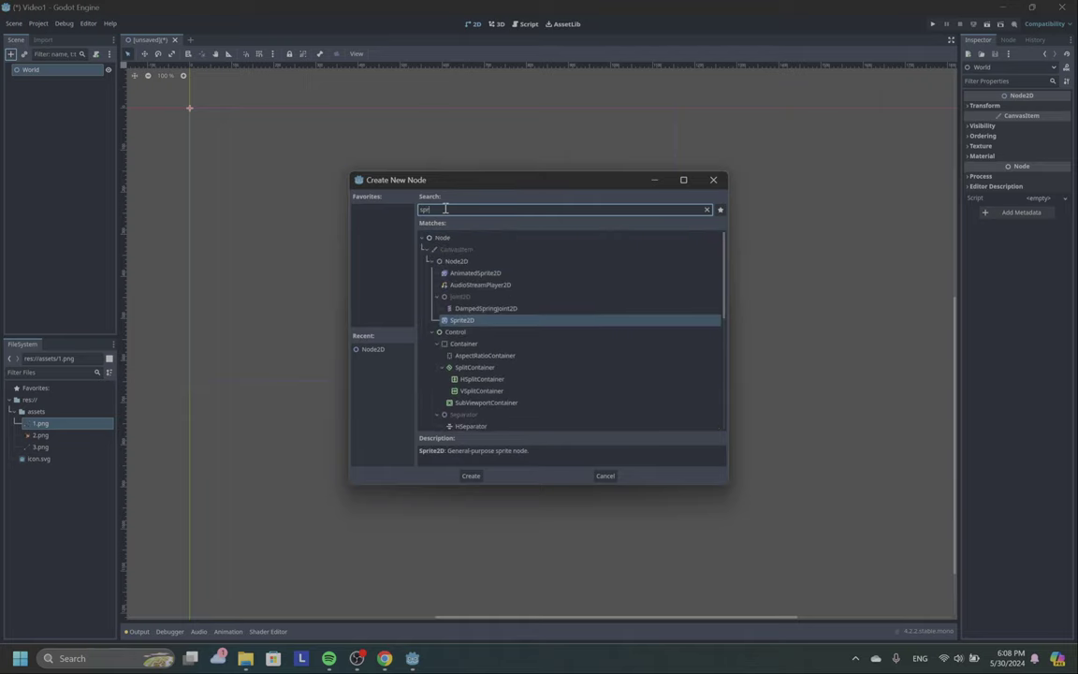
key(Escape)
click(11, 54)
text(sprite)
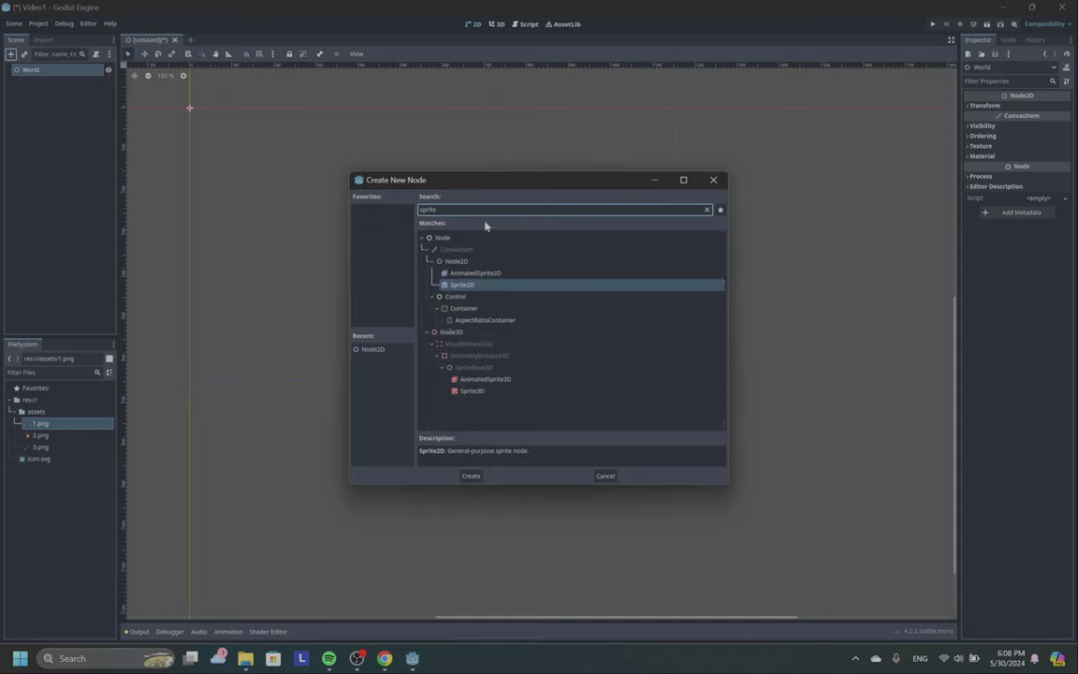
click(475, 286)
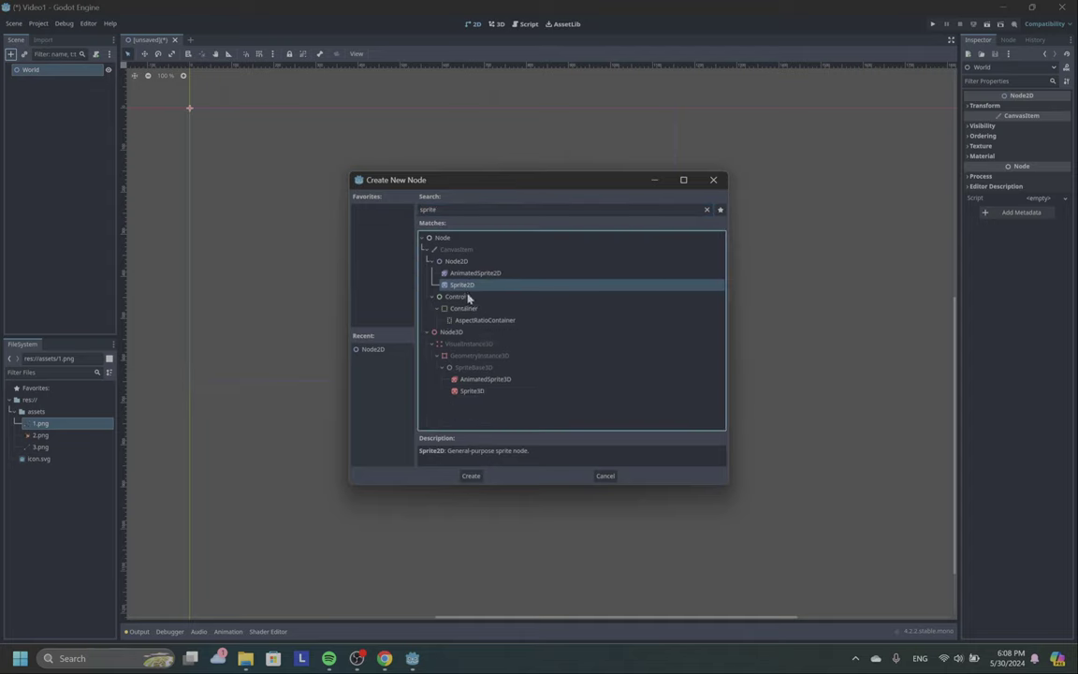
click(472, 475)
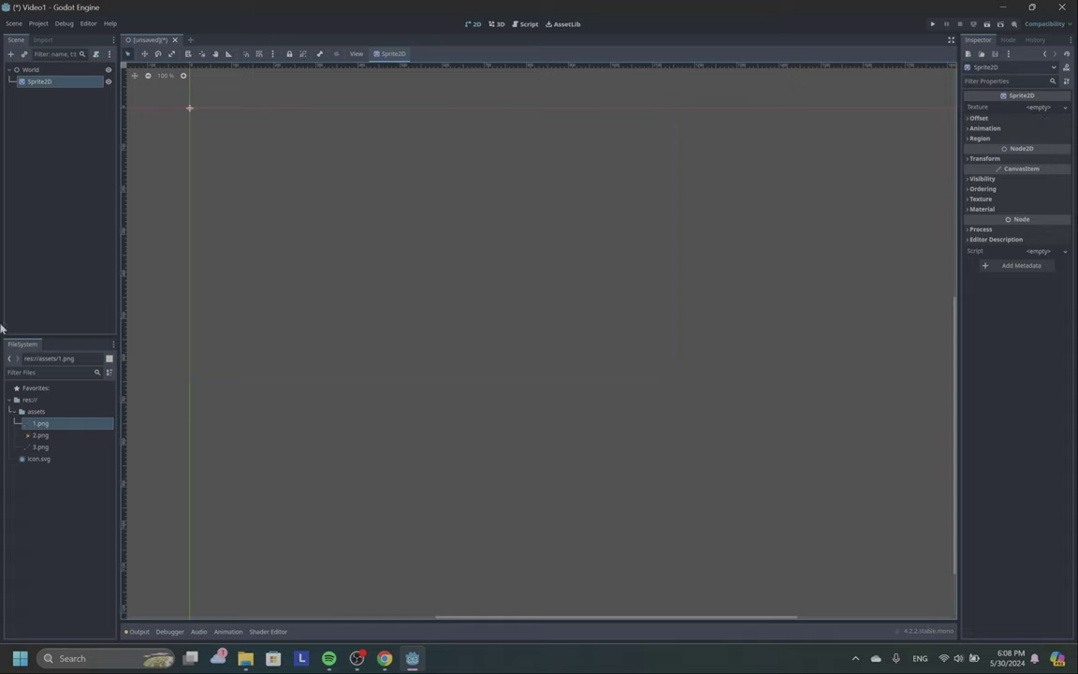
- Assign 1.png from the assets folder as the Sprite2D's texture
drag(53, 432, 1041, 110)
middle_drag(261, 226, 558, 306)
scroll(559, 304, down, 2)
scroll(556, 300, down, 1)
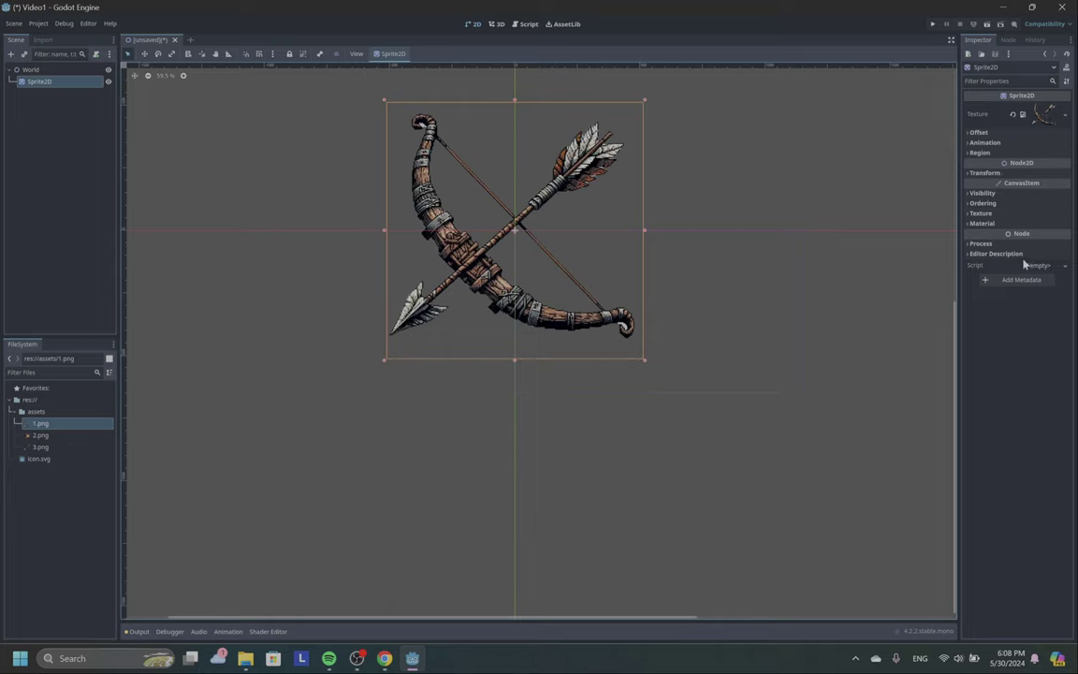
- Shrink the bow Sprite2D proportionally from its upper-left corner to a scale of about 0.388 and show its transform properties
click(36, 69)
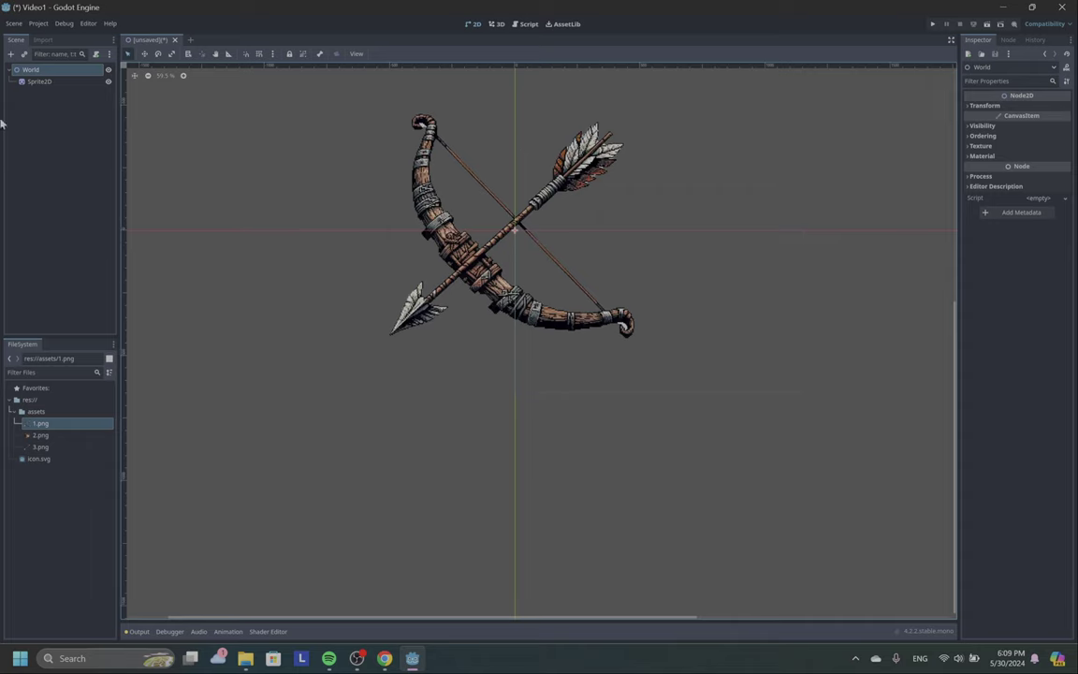
click(34, 83)
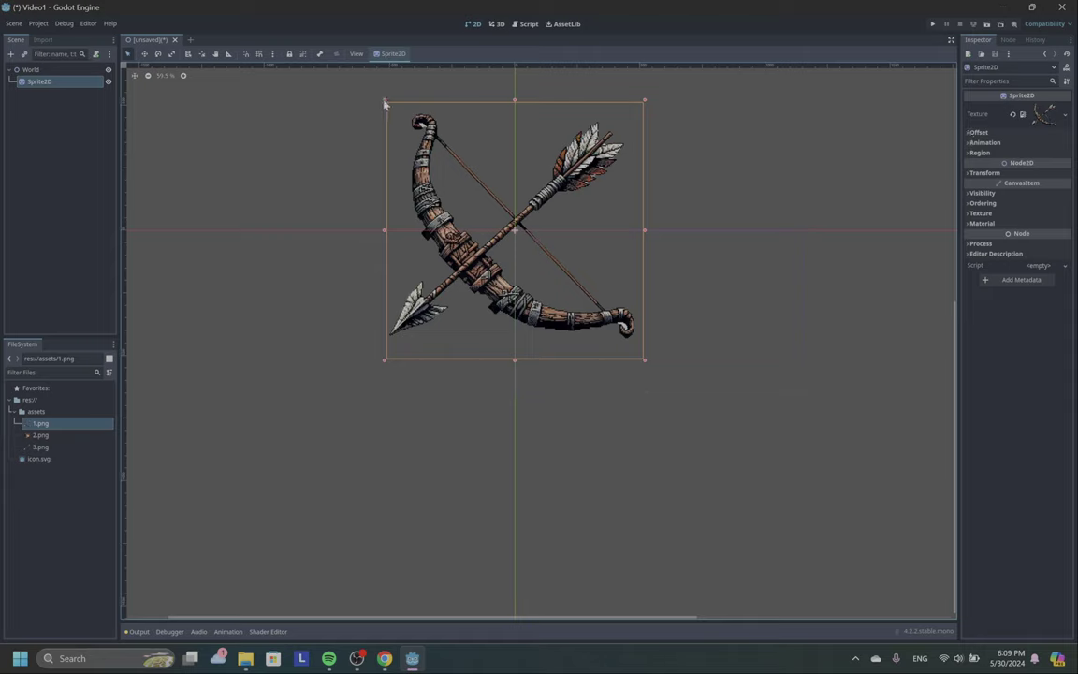
drag(385, 103, 540, 258)
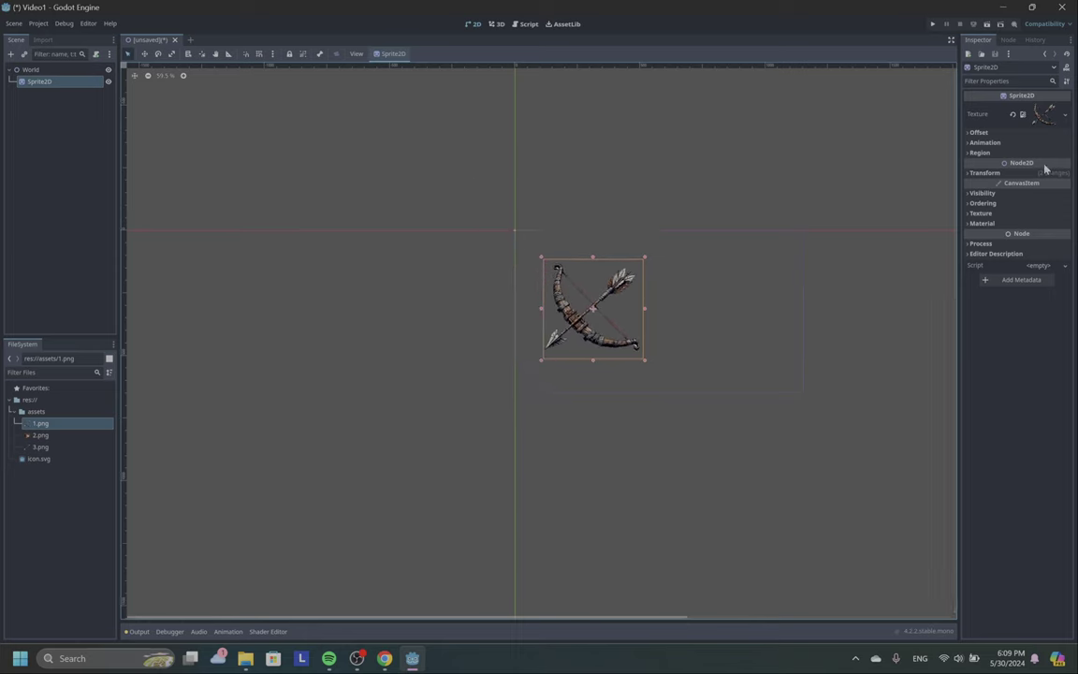
click(987, 173)
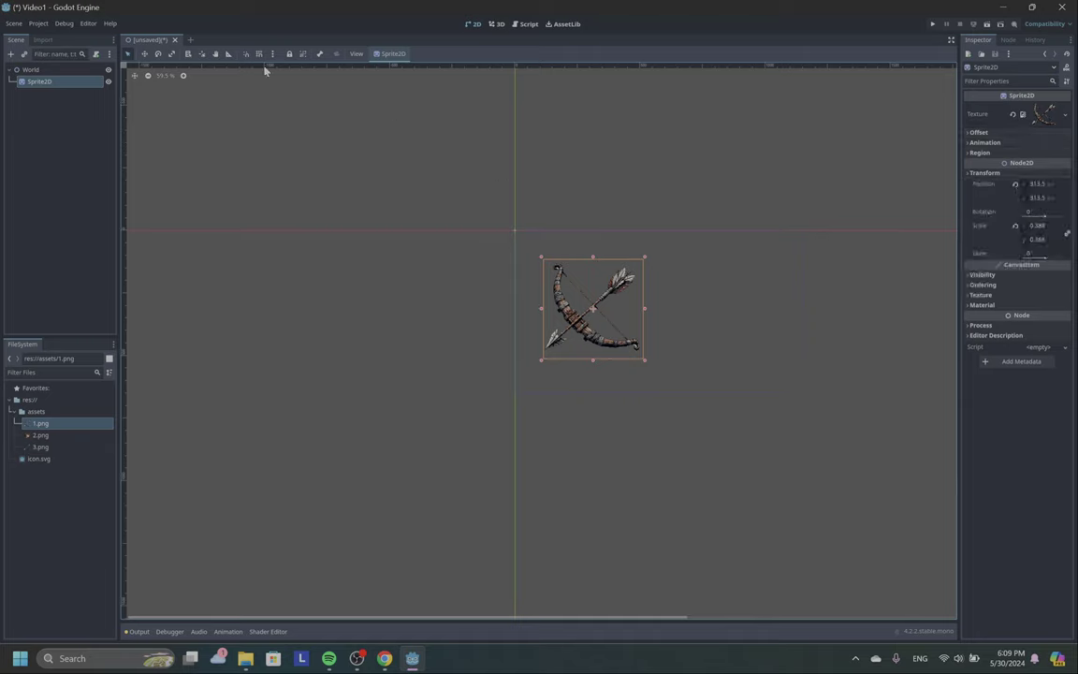
- Rotate the bow sprite to about -137.5° so the arrow points right, and move it to about x 280, y 322
click(159, 54)
drag(640, 267, 552, 314)
click(128, 53)
drag(609, 317, 604, 310)
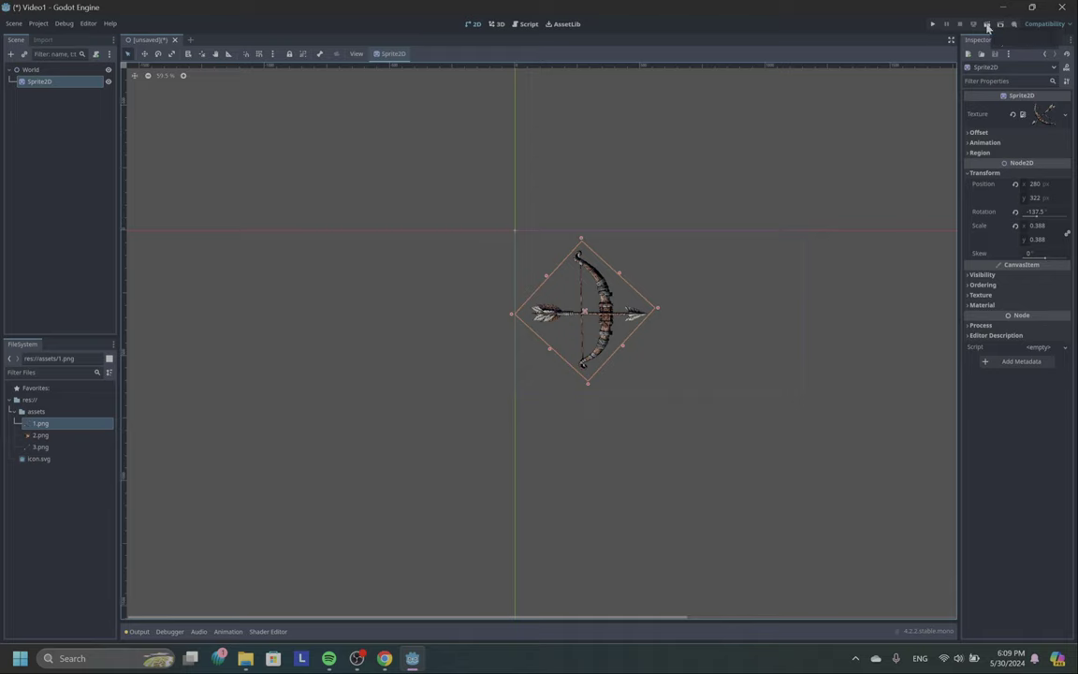
- Run the current scene, saving it first as world.tscn in a new scenes folder, and close the game window
click(987, 25)
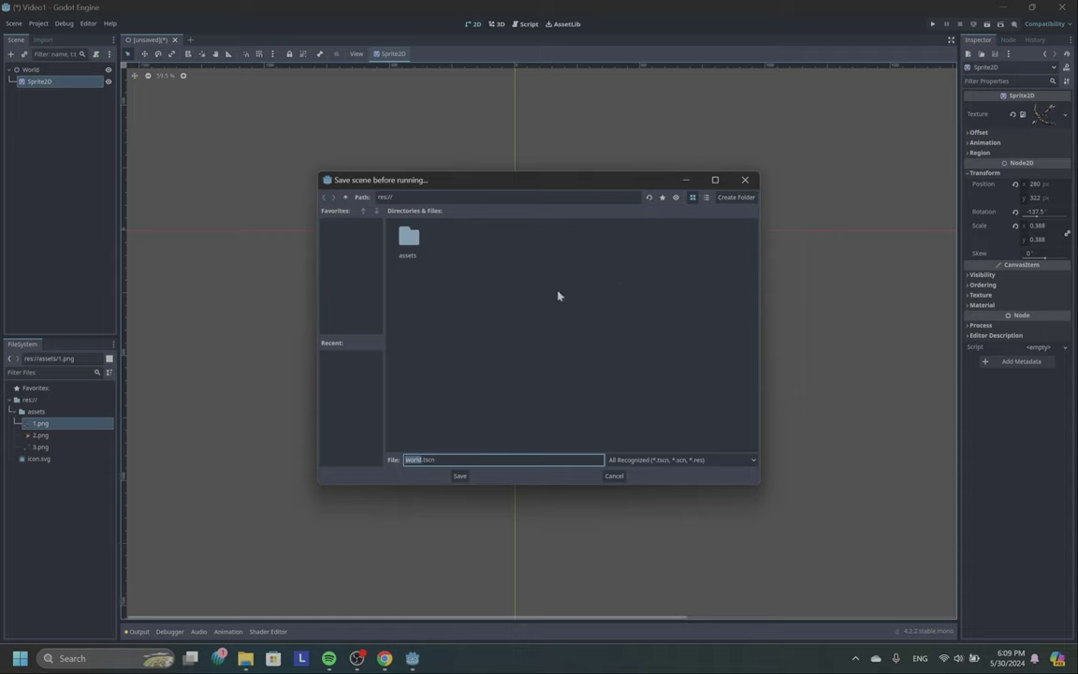
click(736, 196)
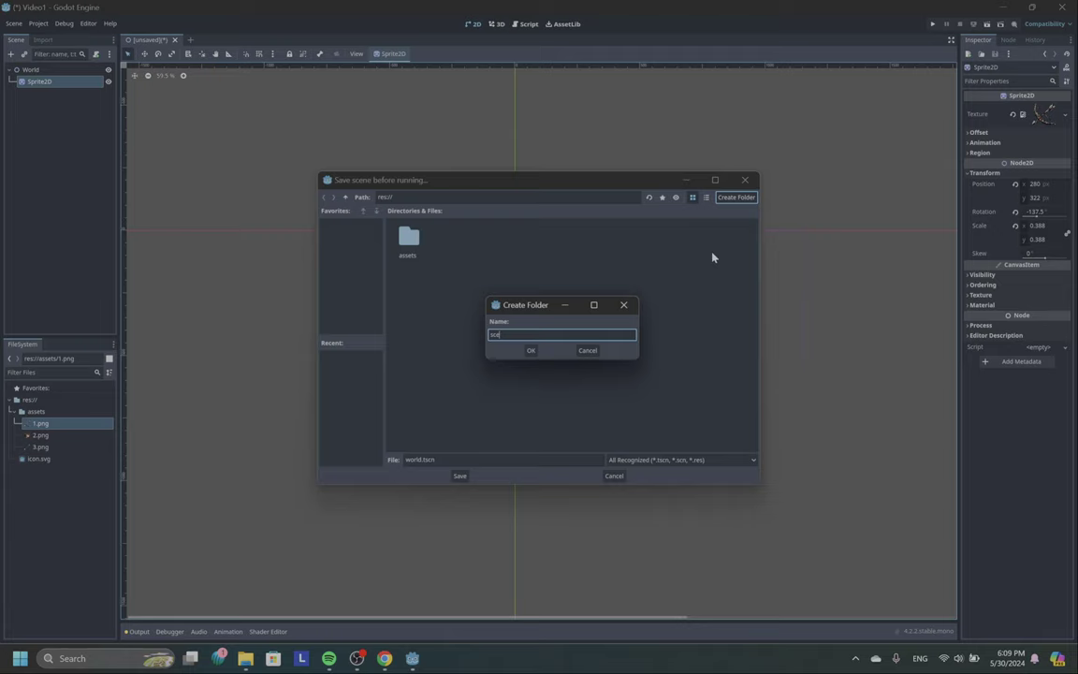
text(scenes)
click(531, 350)
click(471, 478)
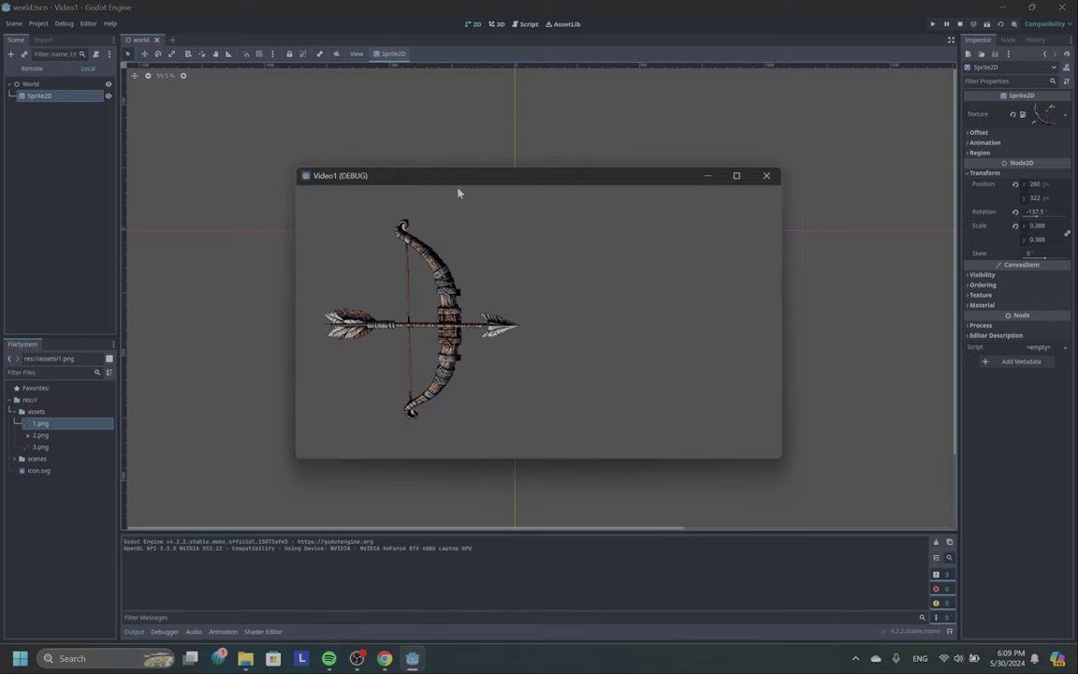
drag(459, 180, 478, 152)
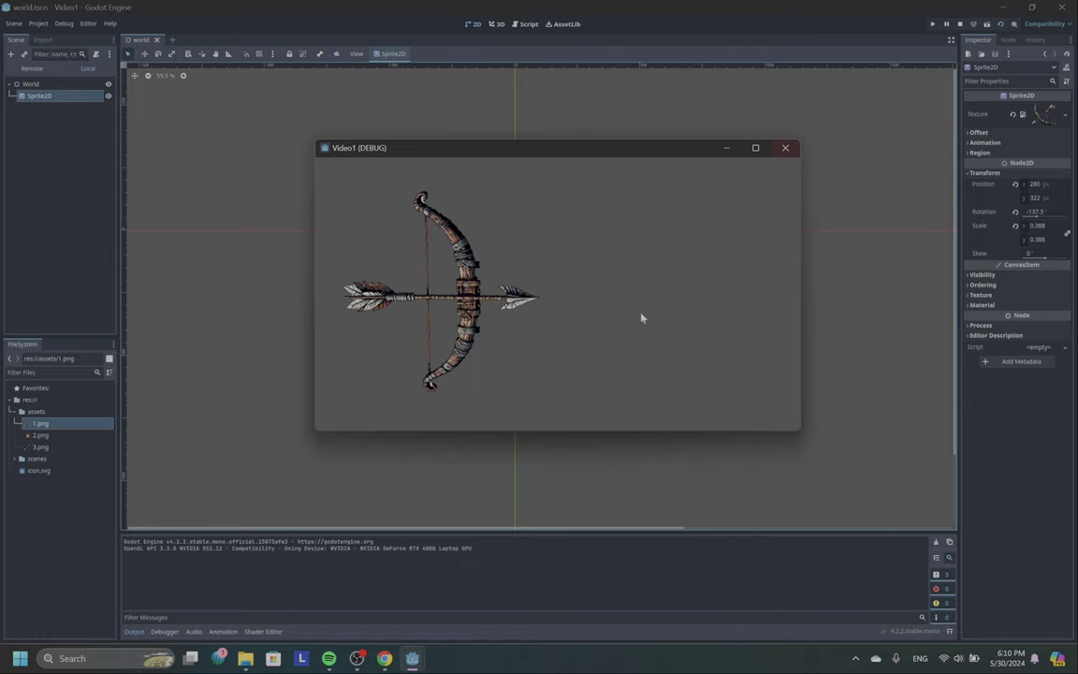
click(786, 149)
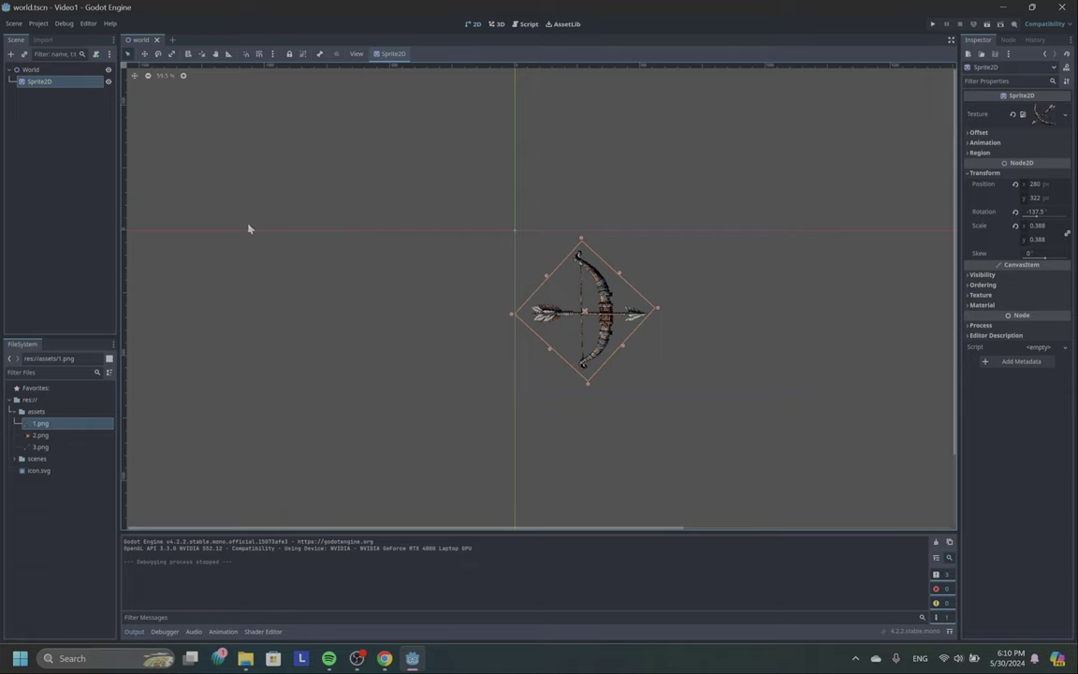
click(40, 447)
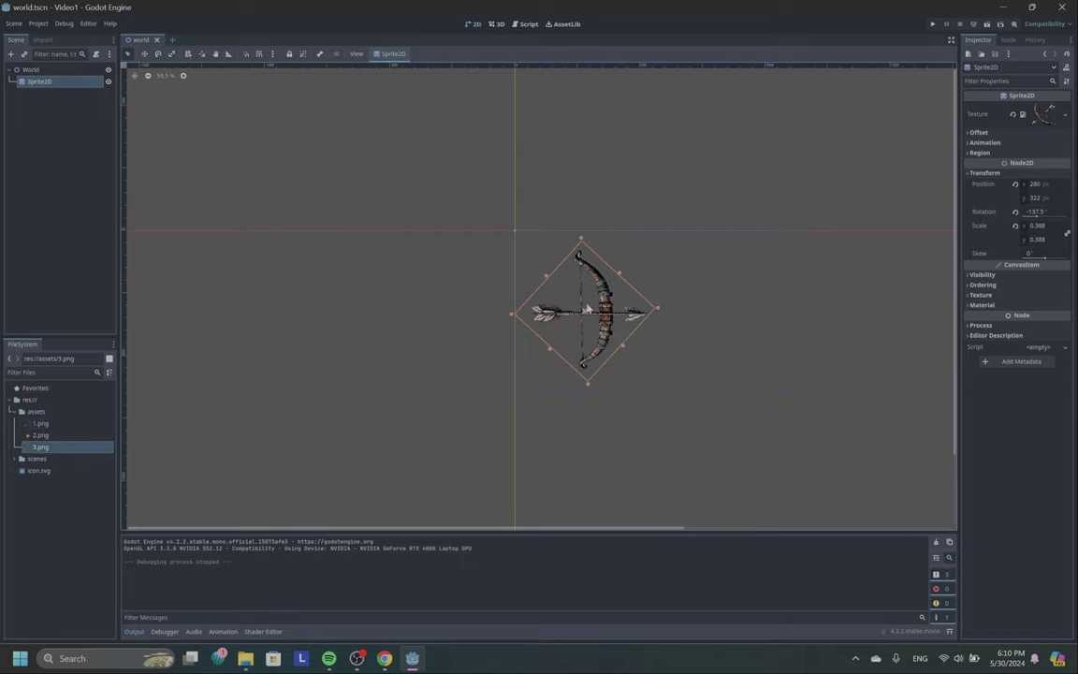
click(592, 431)
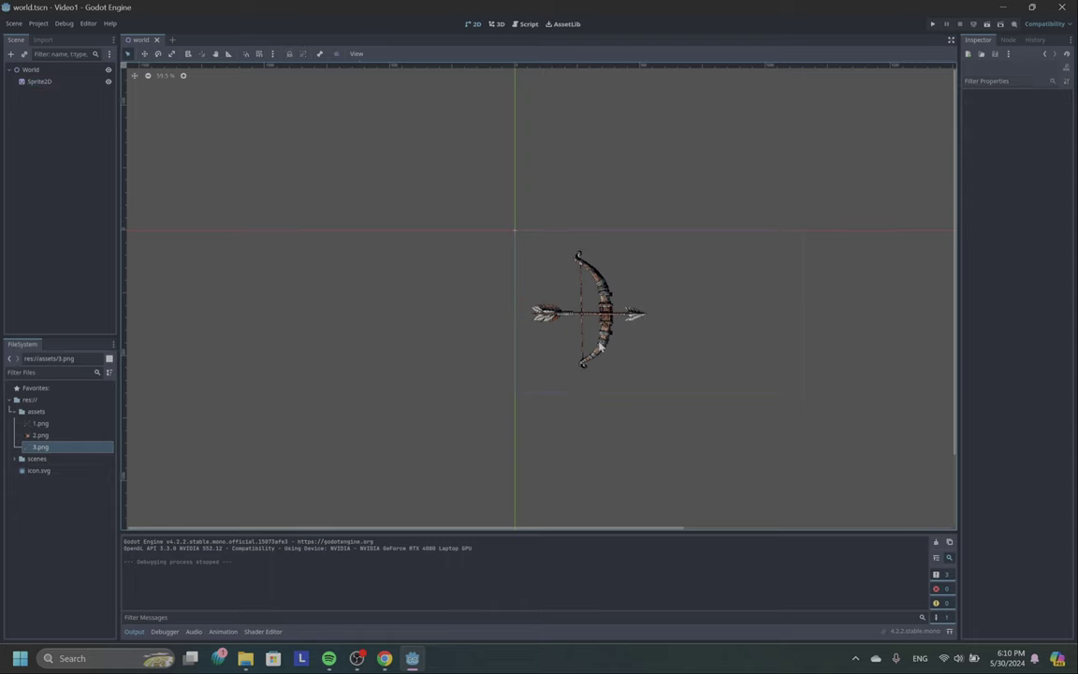
click(544, 303)
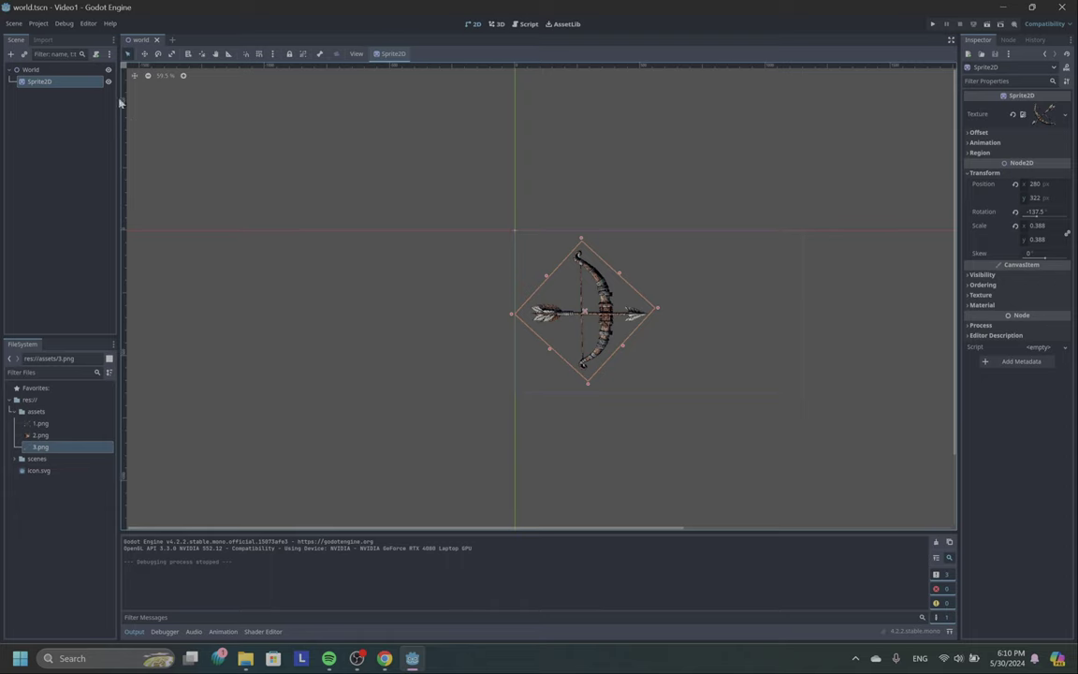
click(70, 82)
click(11, 54)
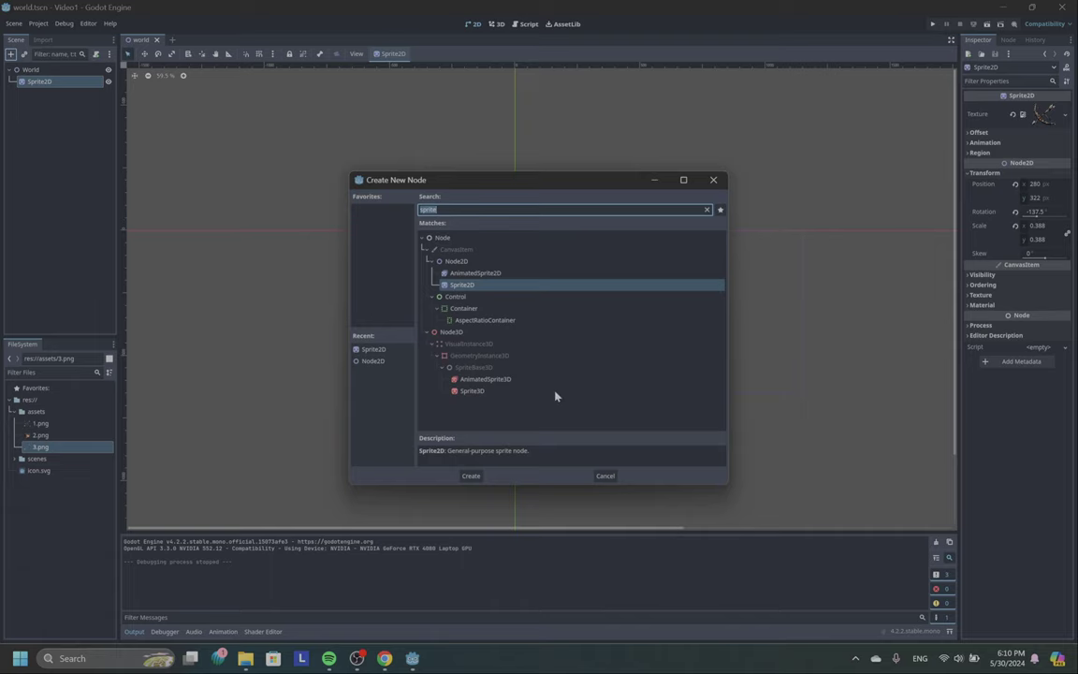
key(Escape)
click(47, 85)
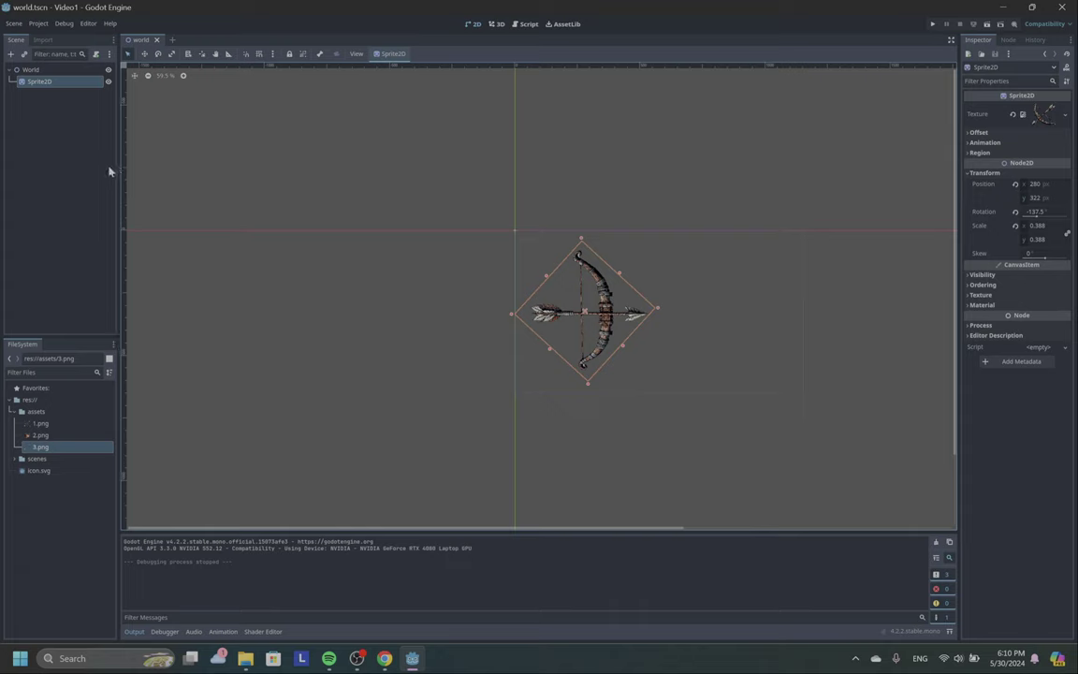
- Duplicate the bow sprite and assign 3.png from the assets folder as the copy's texture
key(ctrl+d)
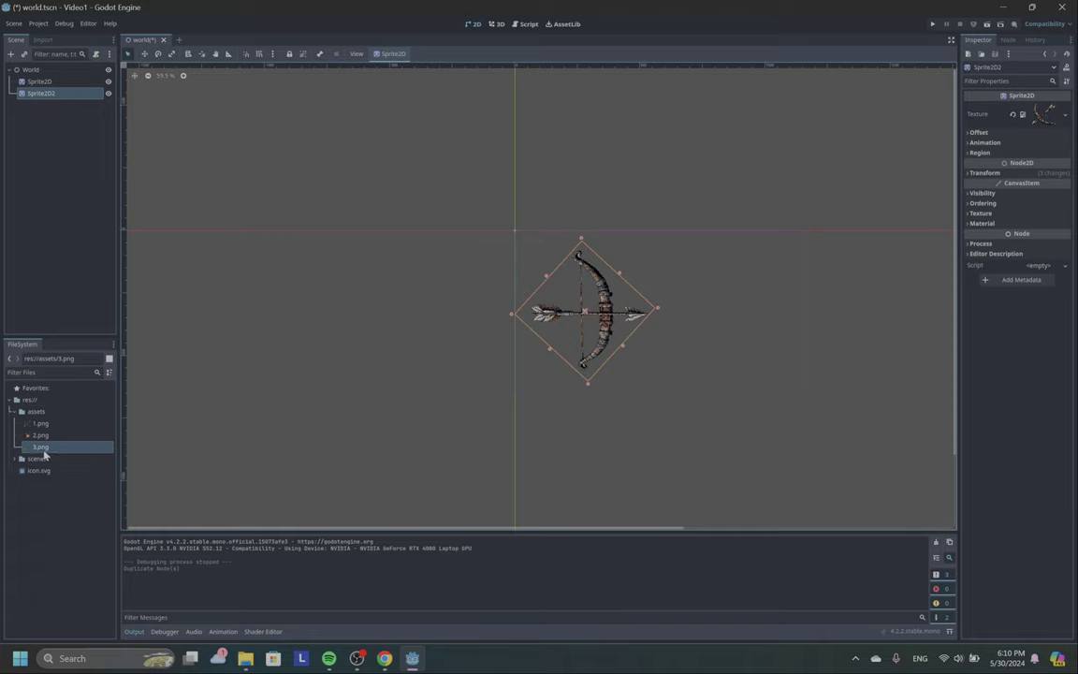
drag(44, 454, 1044, 119)
- Toggle the visibility of Sprite2D and Sprite2D2 in turn to check the bow and the arrow separately
click(109, 81)
click(109, 81)
click(108, 81)
click(108, 81)
click(108, 94)
click(109, 93)
click(109, 94)
click(108, 94)
click(109, 93)
click(109, 93)
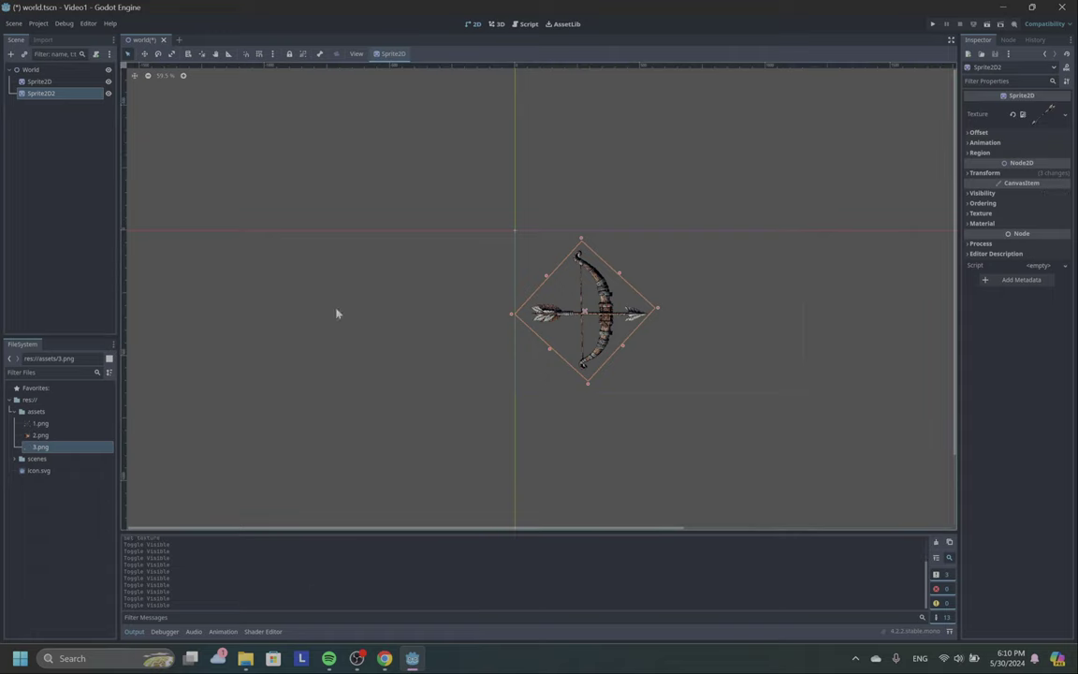
- Save the scene and add a TextureButton node named Fire as a child of World
key(ctrl+s)
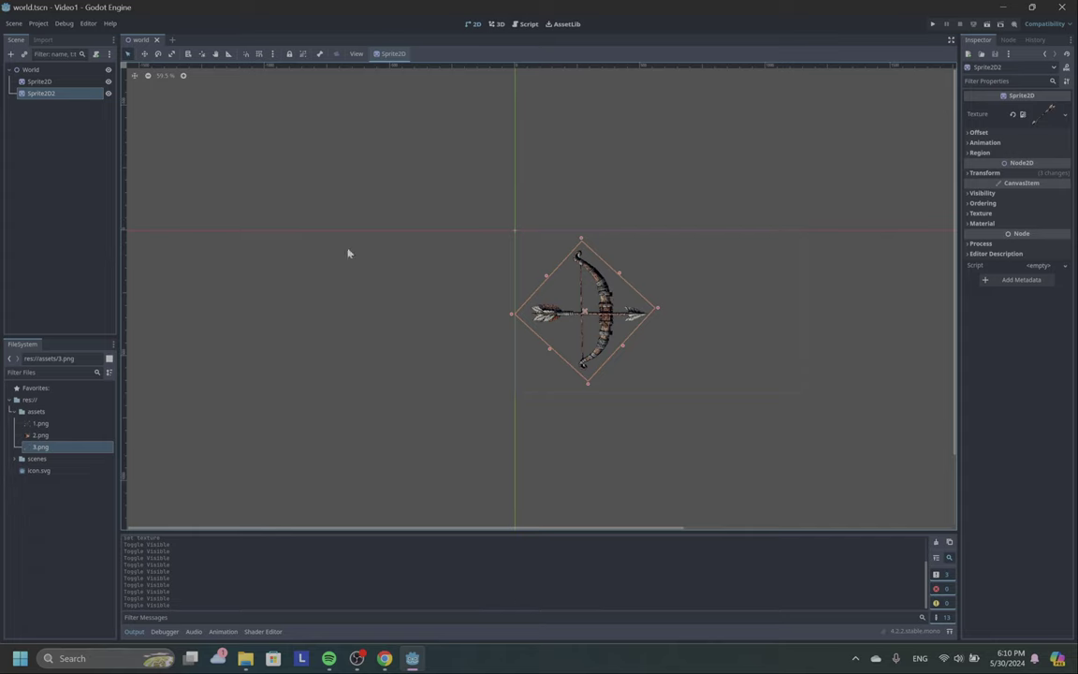
click(40, 71)
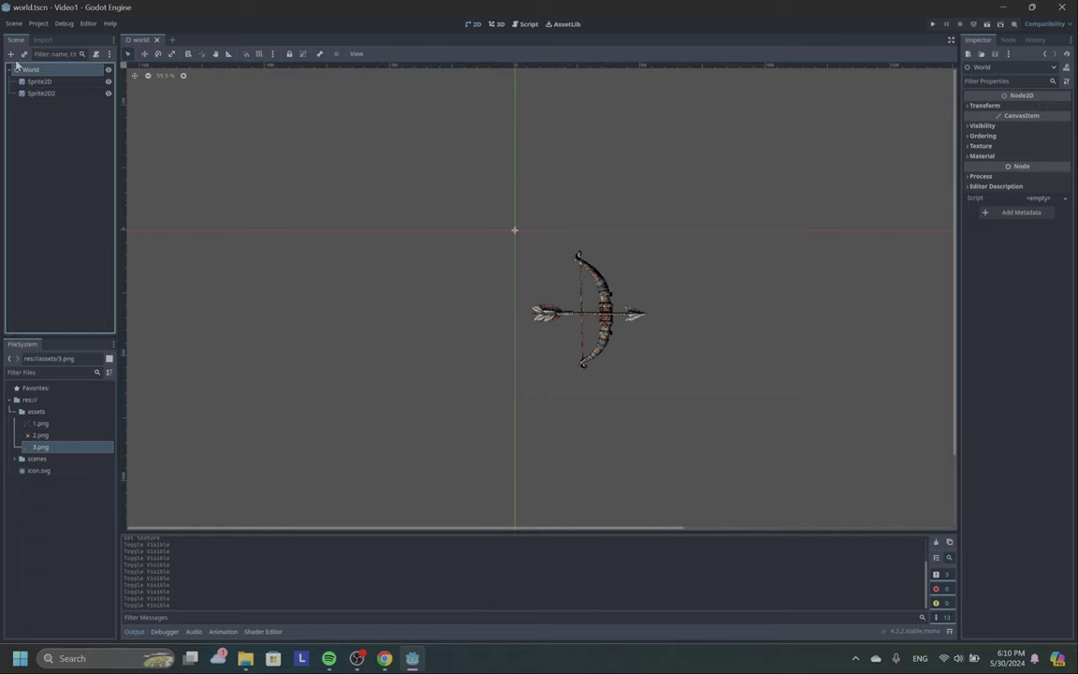
click(10, 53)
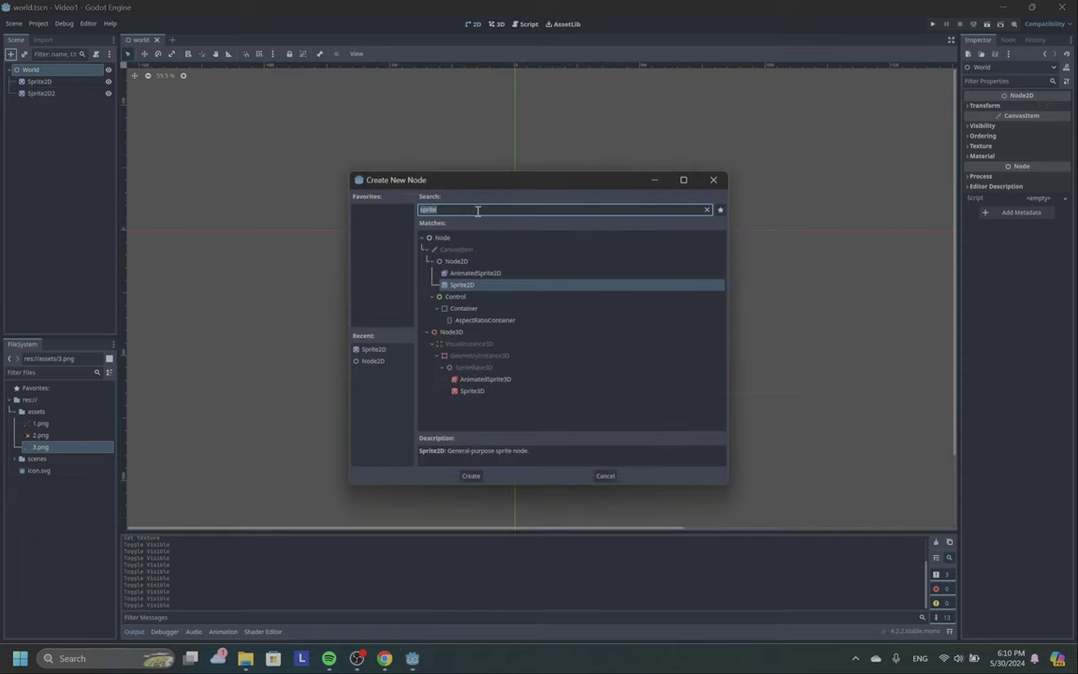
text(text)
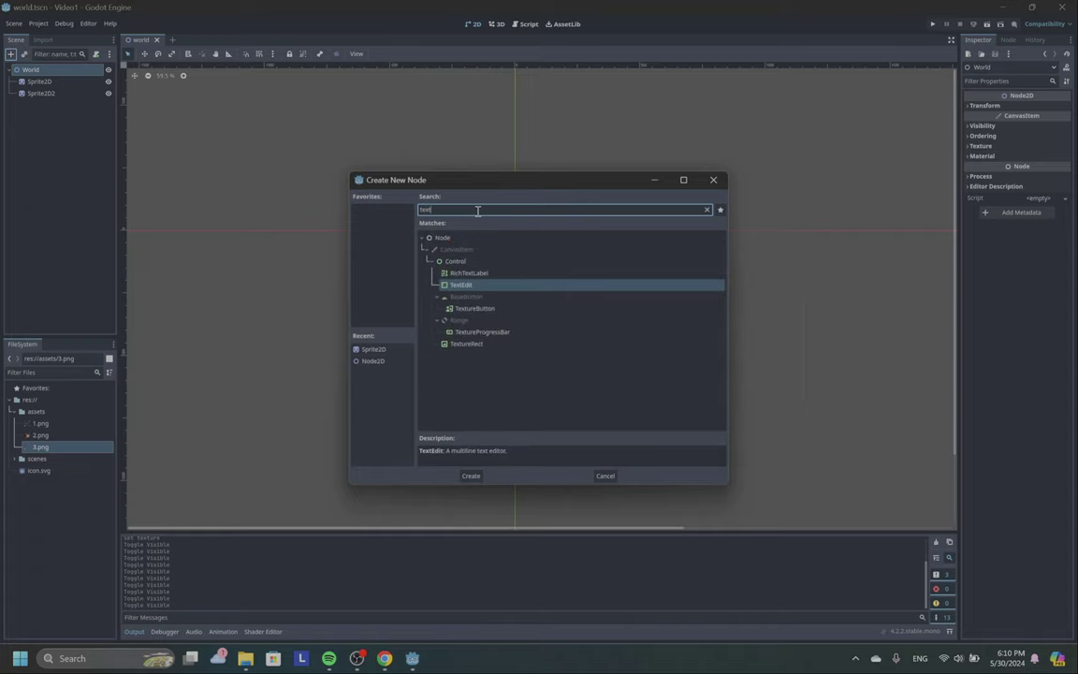
click(501, 309)
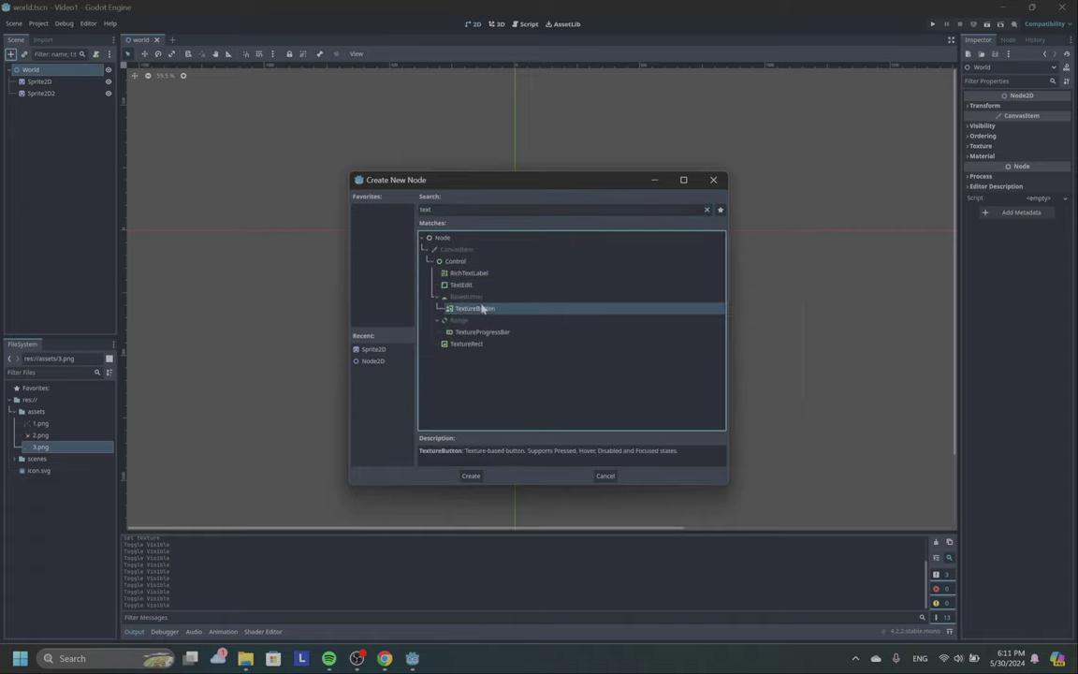
click(470, 475)
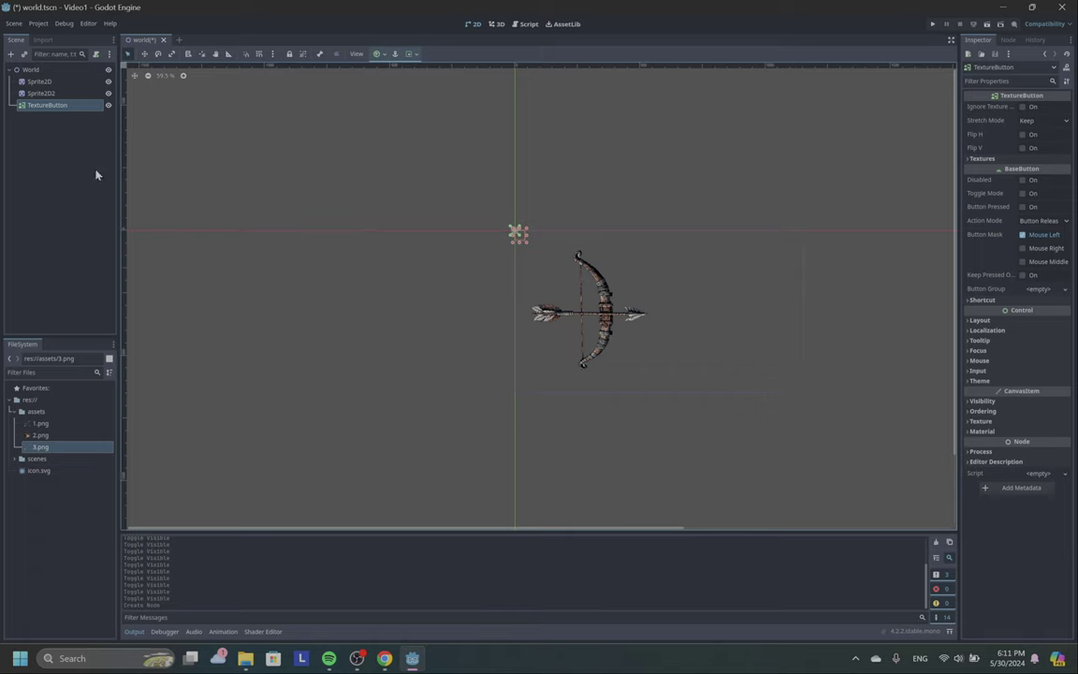
double_click(54, 104)
text(Pl)
key(Return)
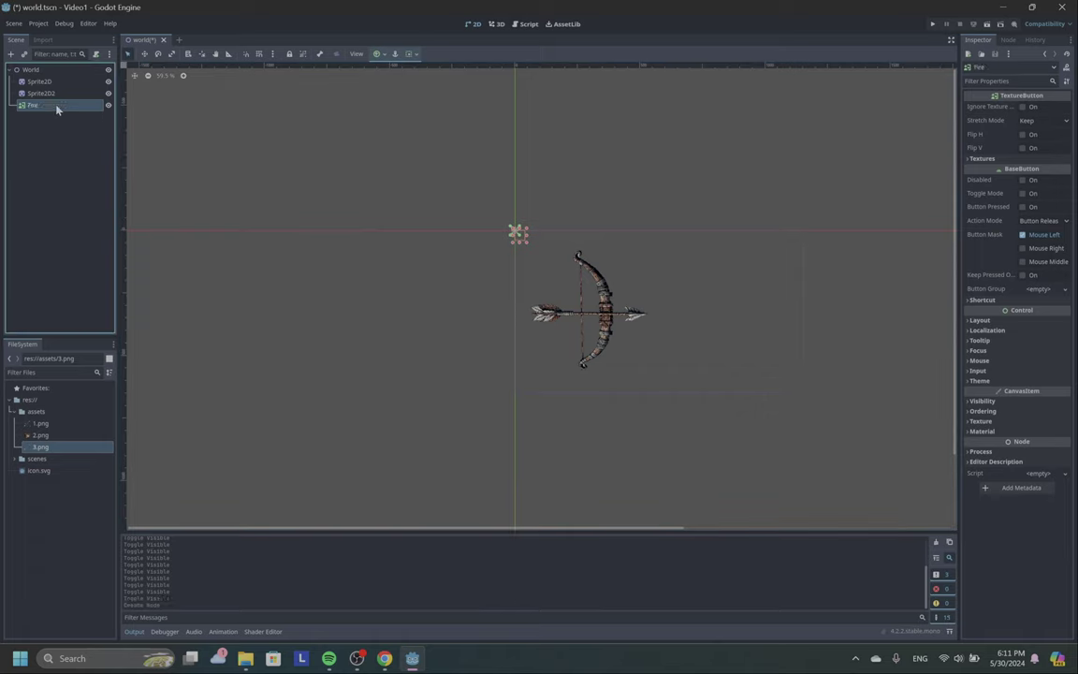
click(57, 82)
double_click(62, 83)
text(Arrow)
key(Return)
click(53, 94)
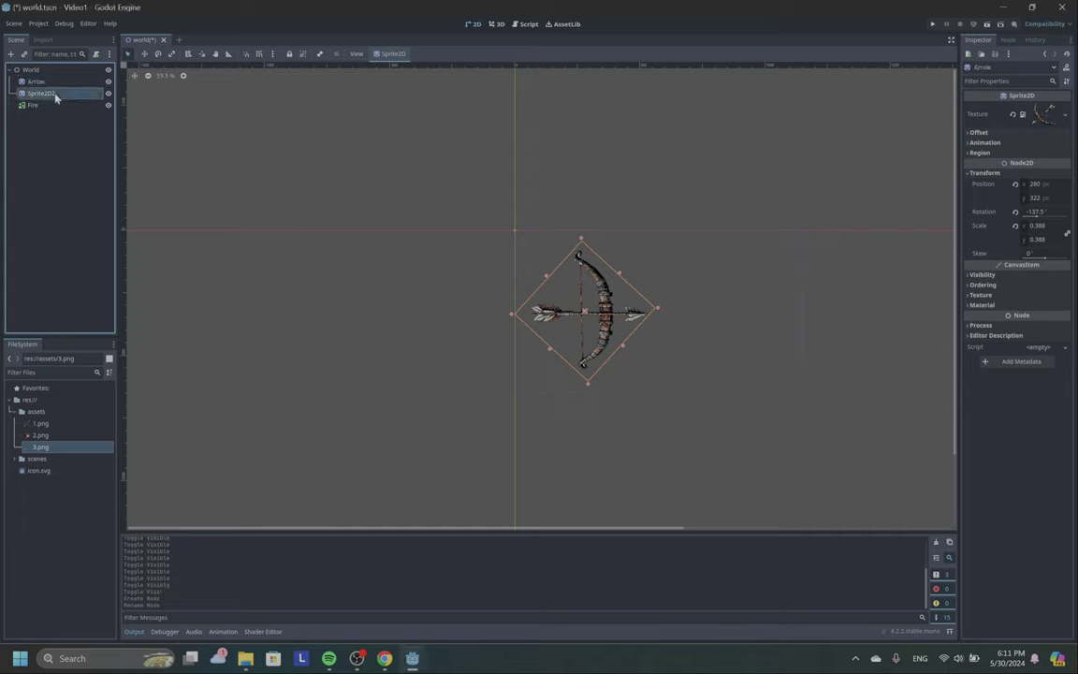
double_click(53, 94)
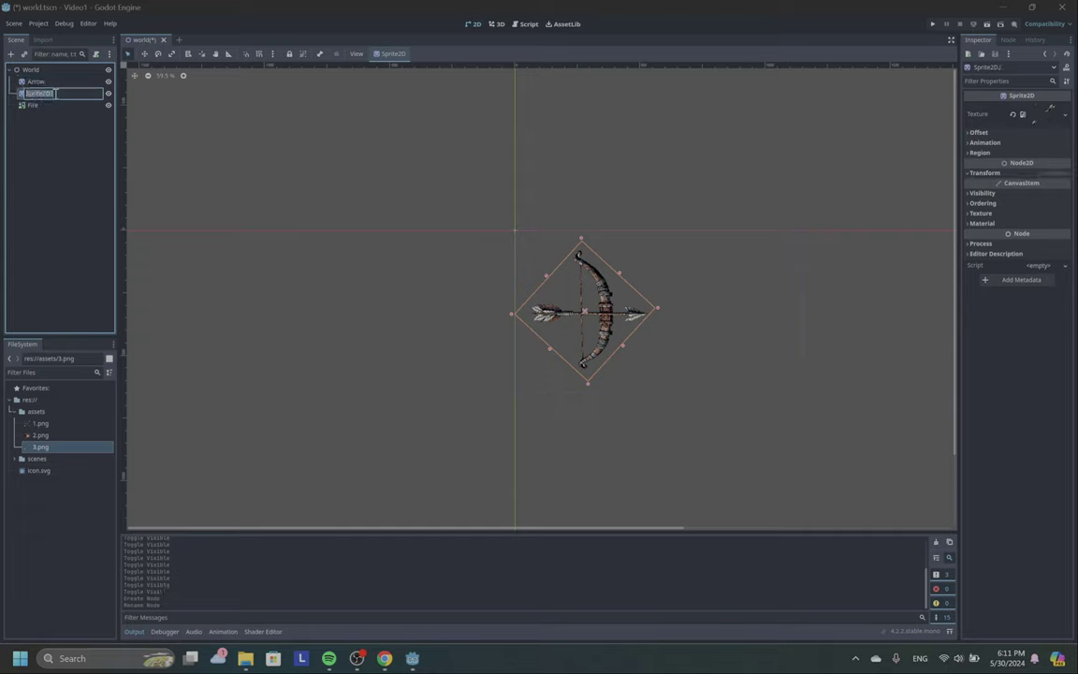
click(62, 83)
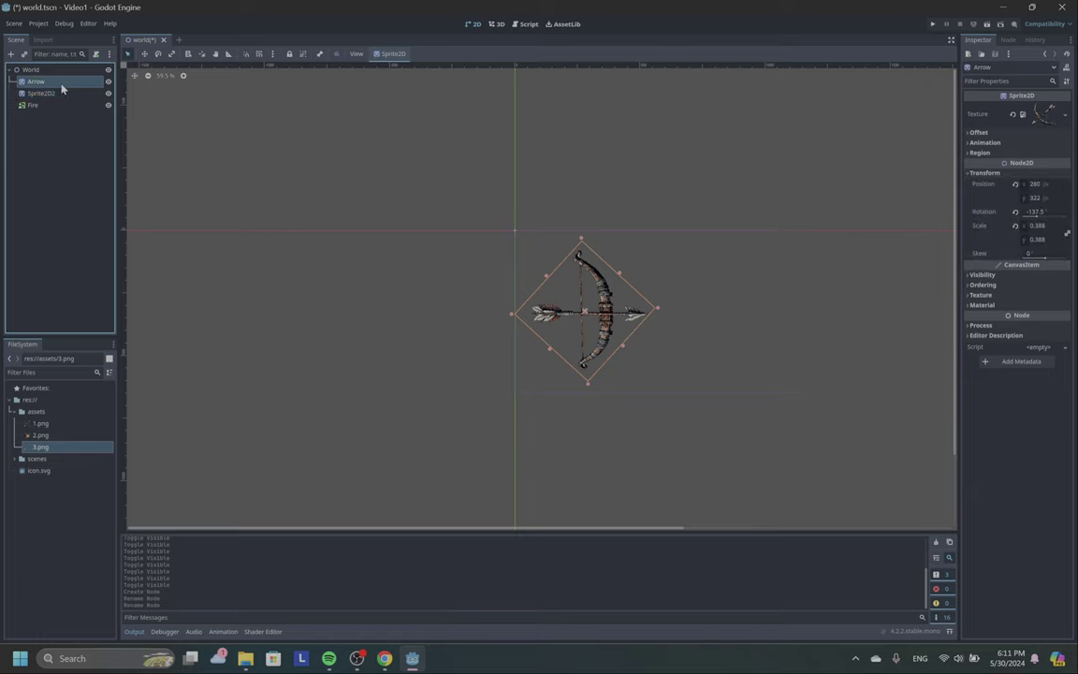
- Rename the original bow sprite to Bow and its duplicate, Sprite2D2, to Arrow
double_click(62, 83)
text(Bow)
key(Return)
click(56, 93)
double_click(57, 93)
text(Arrow)
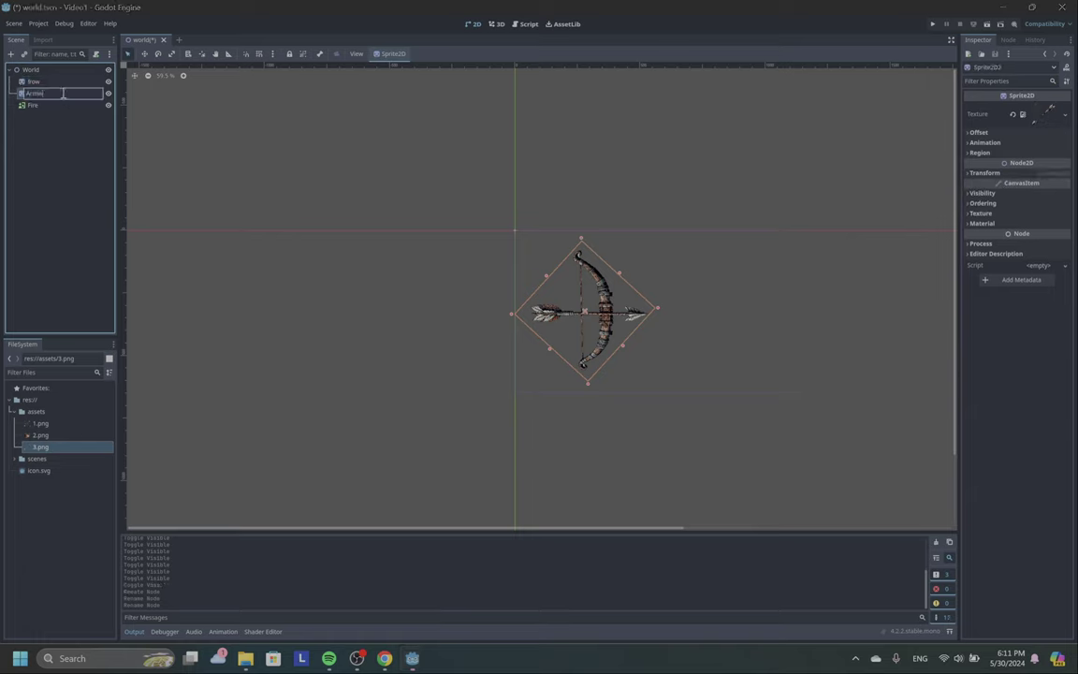
key(Return)
- Make Arrow a child of Bow and toggle Bow's visibility to check that both sprites hide and show together
drag(34, 95, 37, 84)
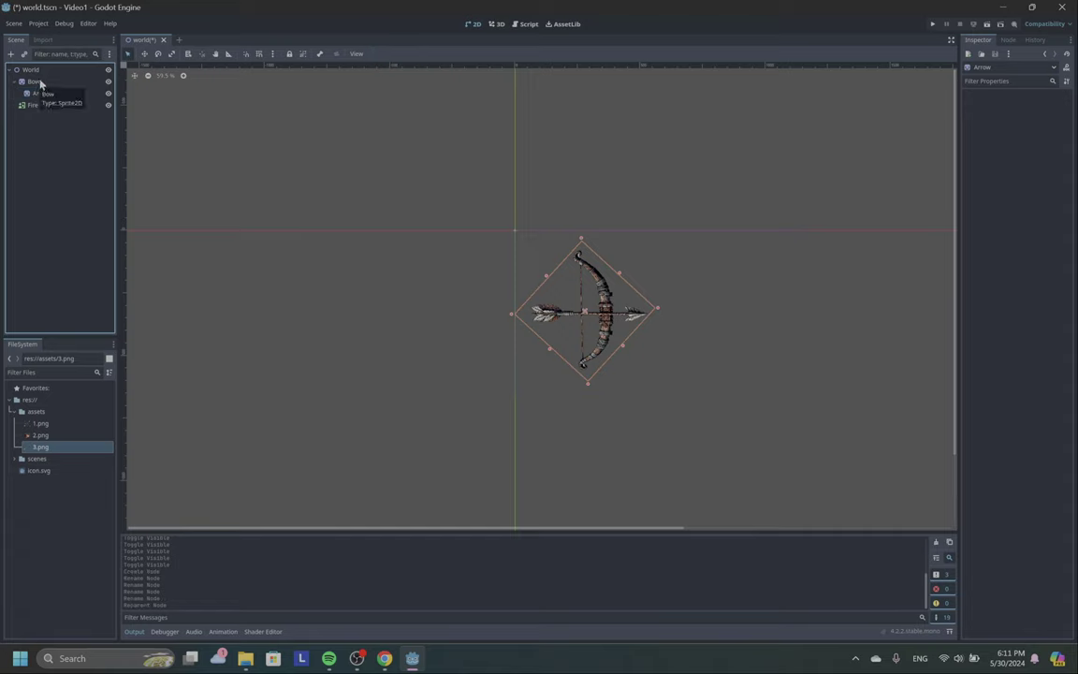
click(40, 82)
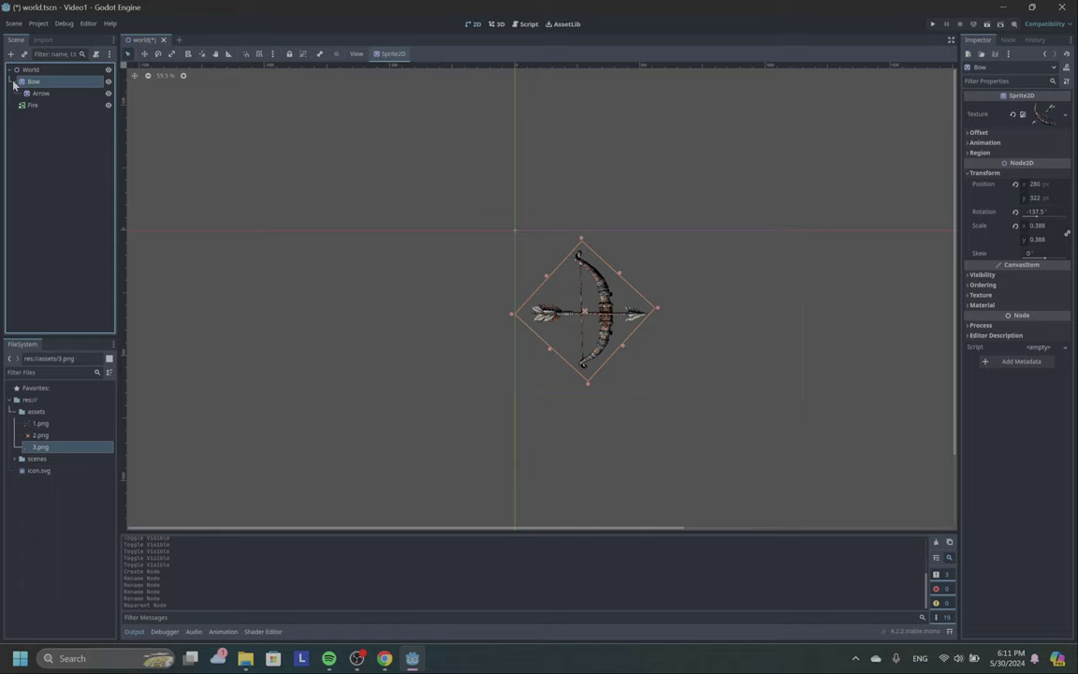
click(107, 83)
click(108, 82)
click(108, 83)
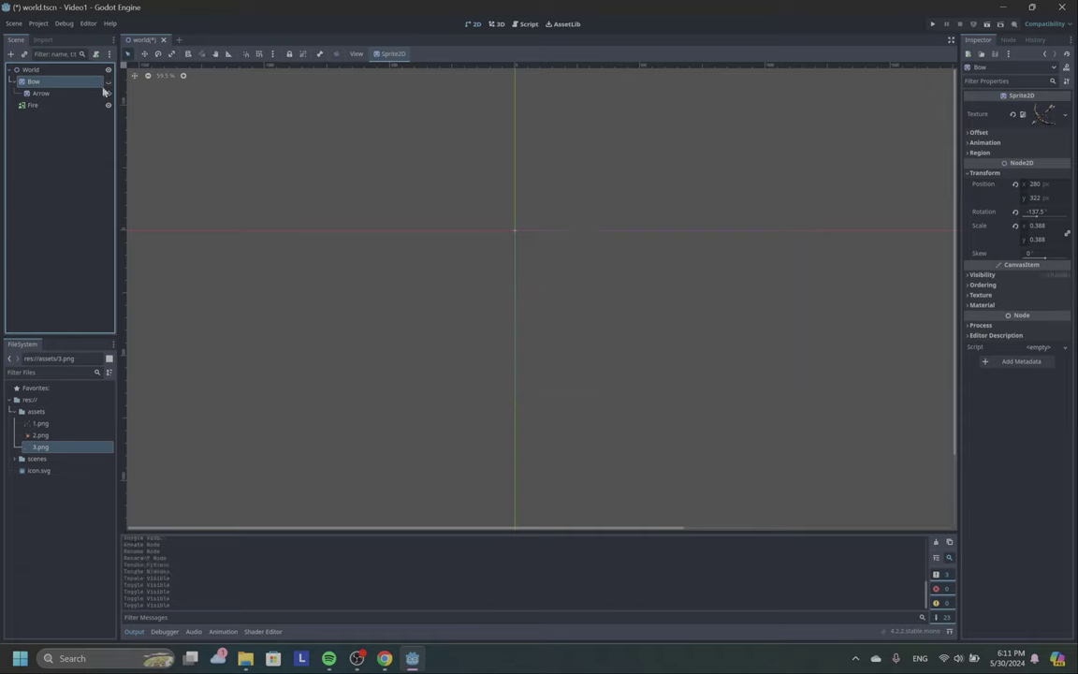
click(108, 81)
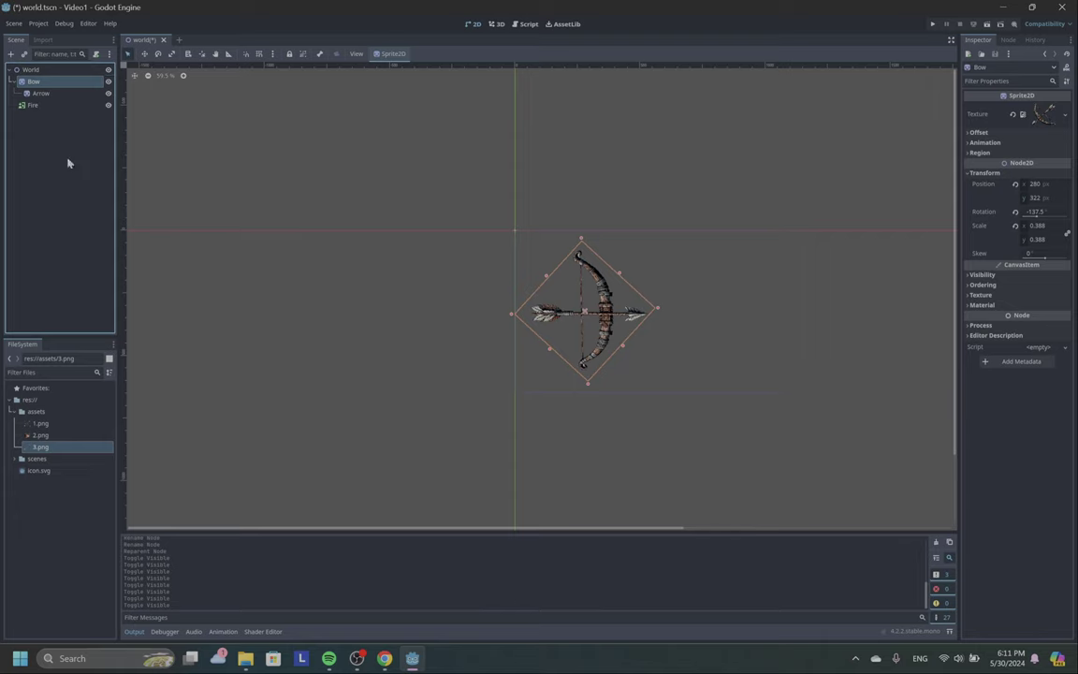
- Assign 2.png from the assets folder as the Fire button's Normal texture
click(47, 106)
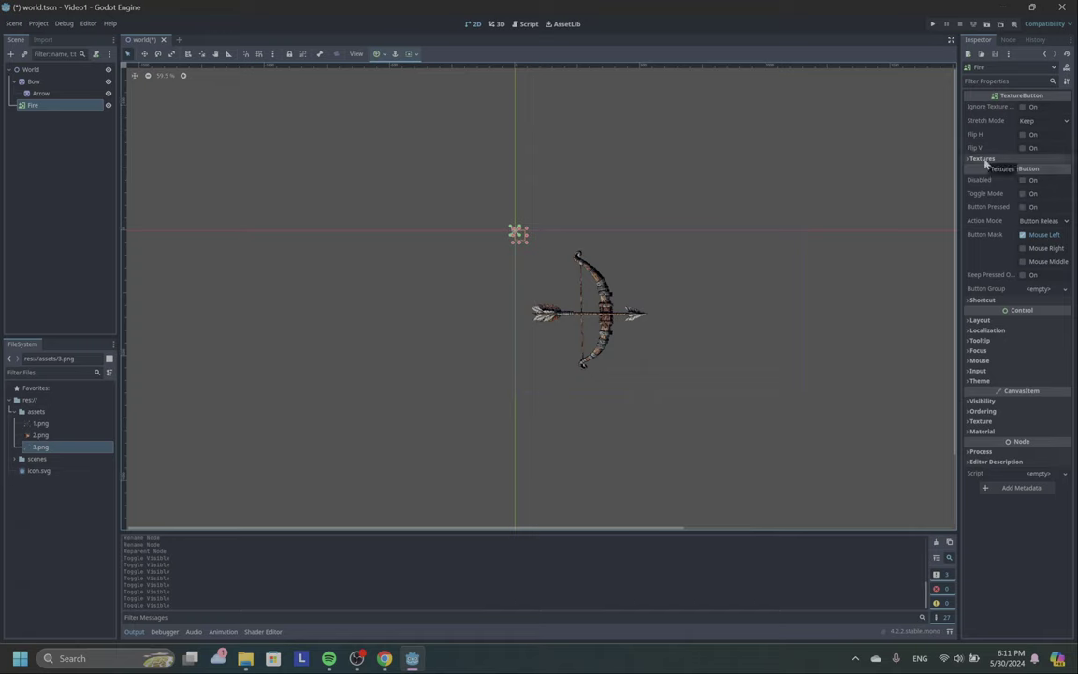
click(986, 160)
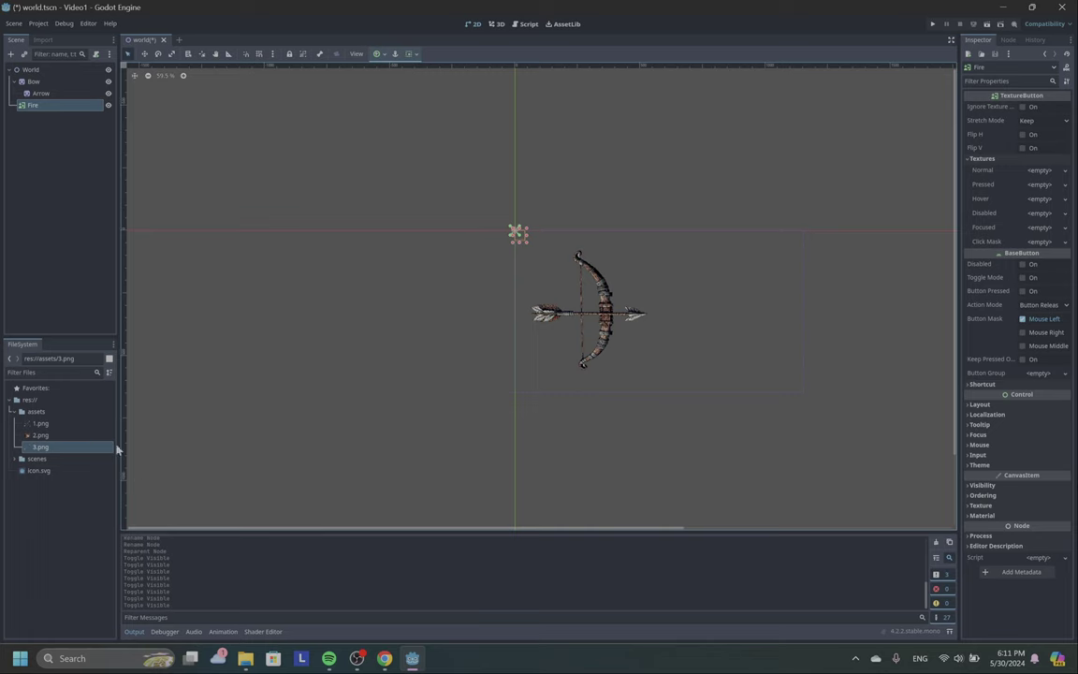
drag(42, 436, 1033, 176)
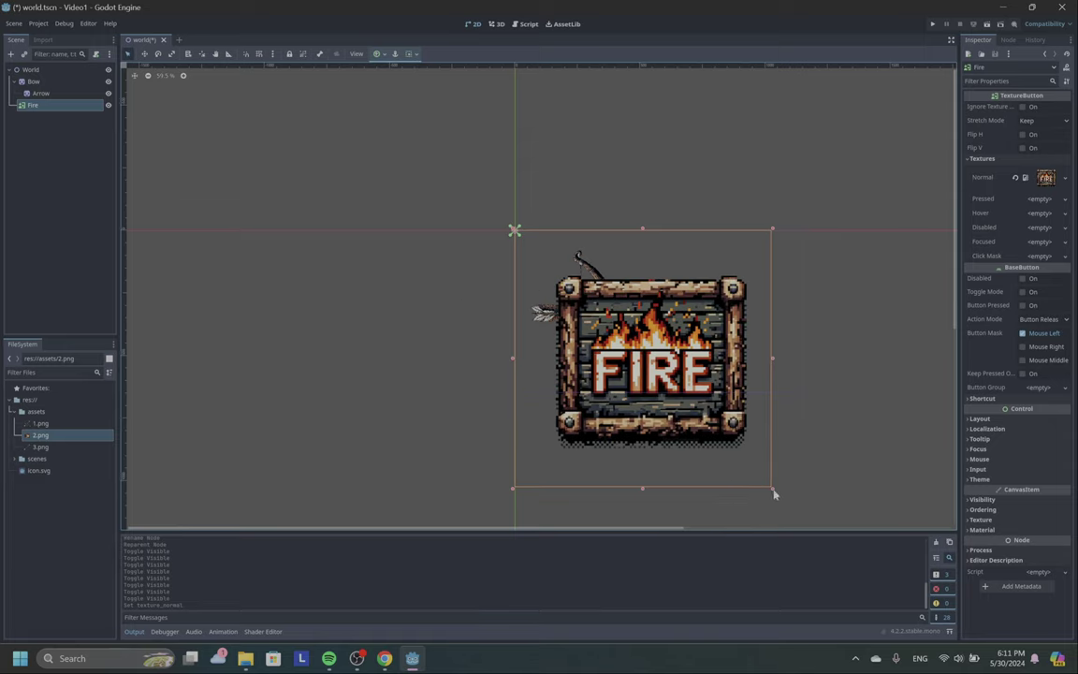
- Turn on Ignore Texture Size for the Fire button and set its Stretch Mode to Keep Aspect
mouse_move(772, 487)
mouse_down()
mouse_move(842, 514)
mouse_move(810, 473)
mouse_move(909, 506)
mouse_move(772, 488)
mouse_up()
click(1022, 106)
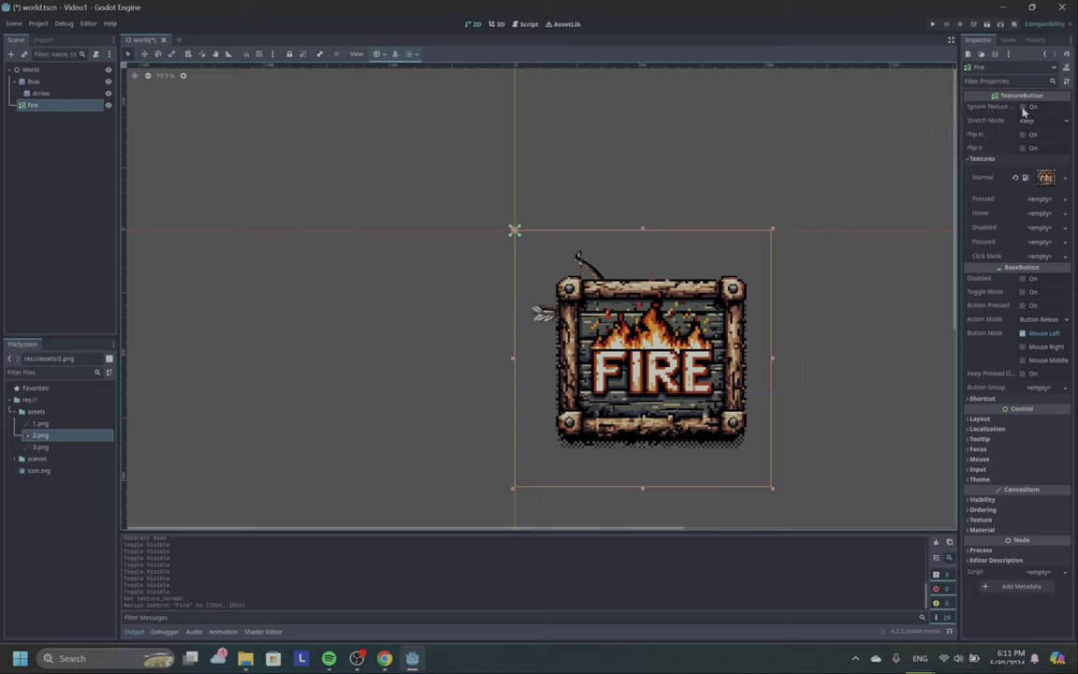
click(1065, 122)
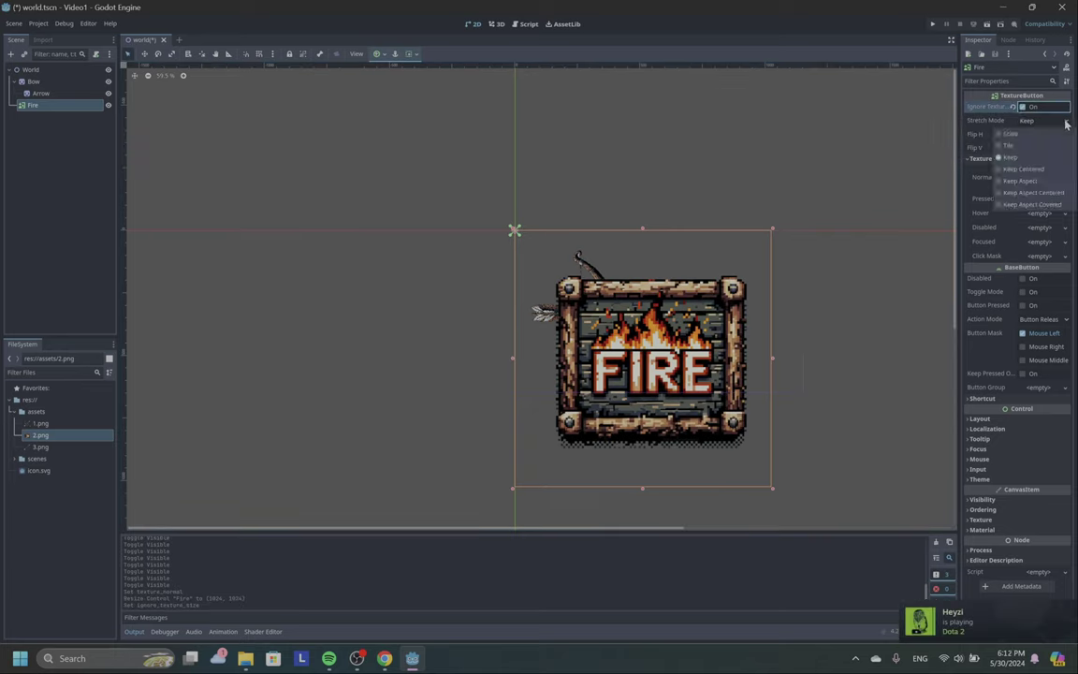
click(1051, 181)
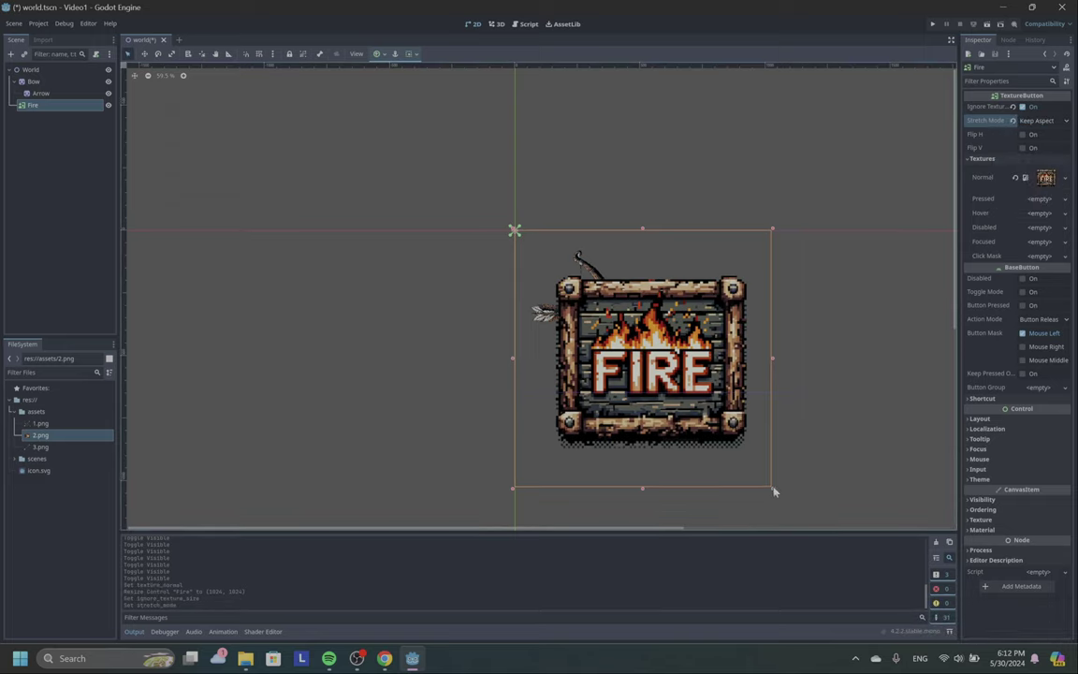
- Shrink the Fire button to about 190 × 205 px and place it below the arrow's feathers at about x -13, y 475
drag(773, 491, 536, 373)
click(639, 411)
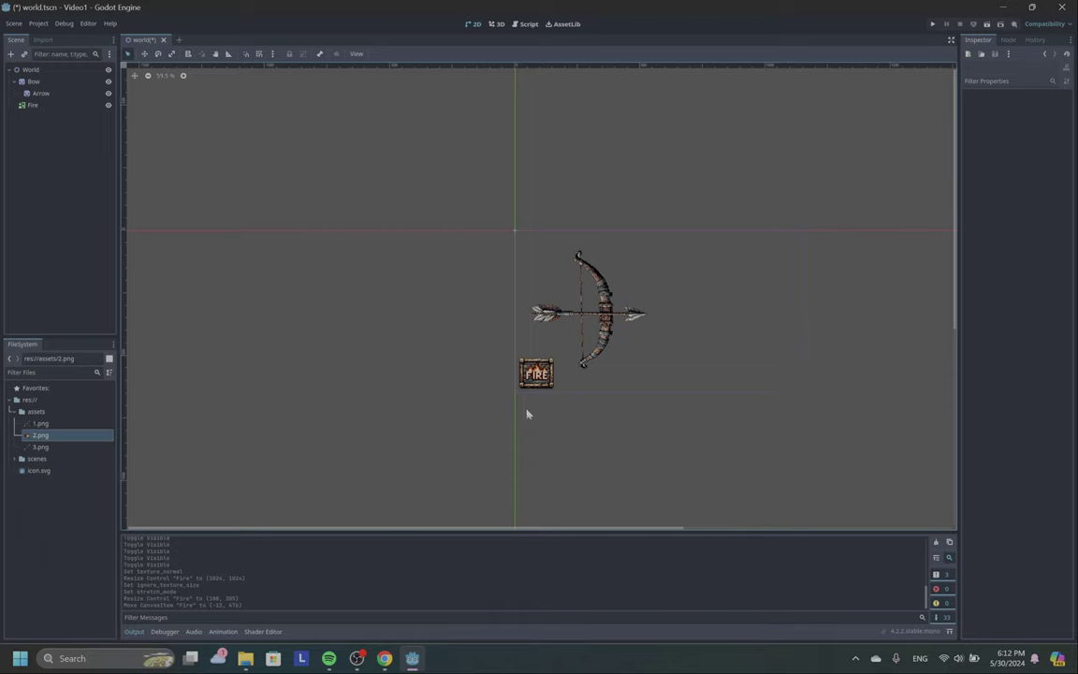
click(536, 374)
- Run the current scene to check the bow and Fire button layout, and close the game window
click(801, 125)
click(988, 25)
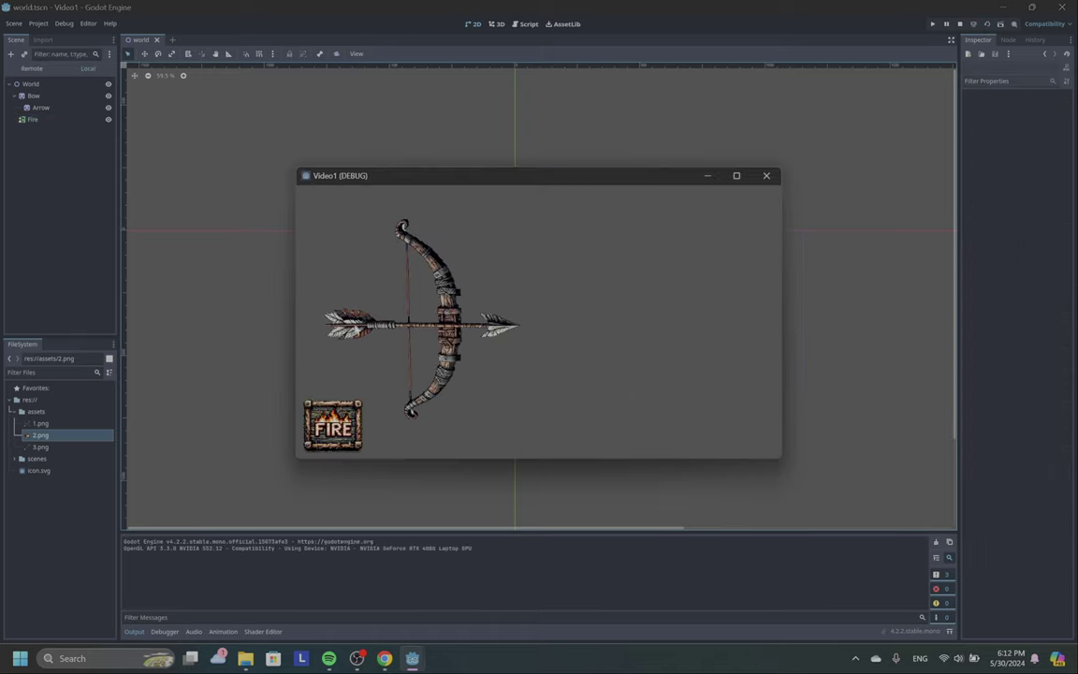
click(773, 179)
- Add an AnimationPlayer node as a child of World
click(30, 69)
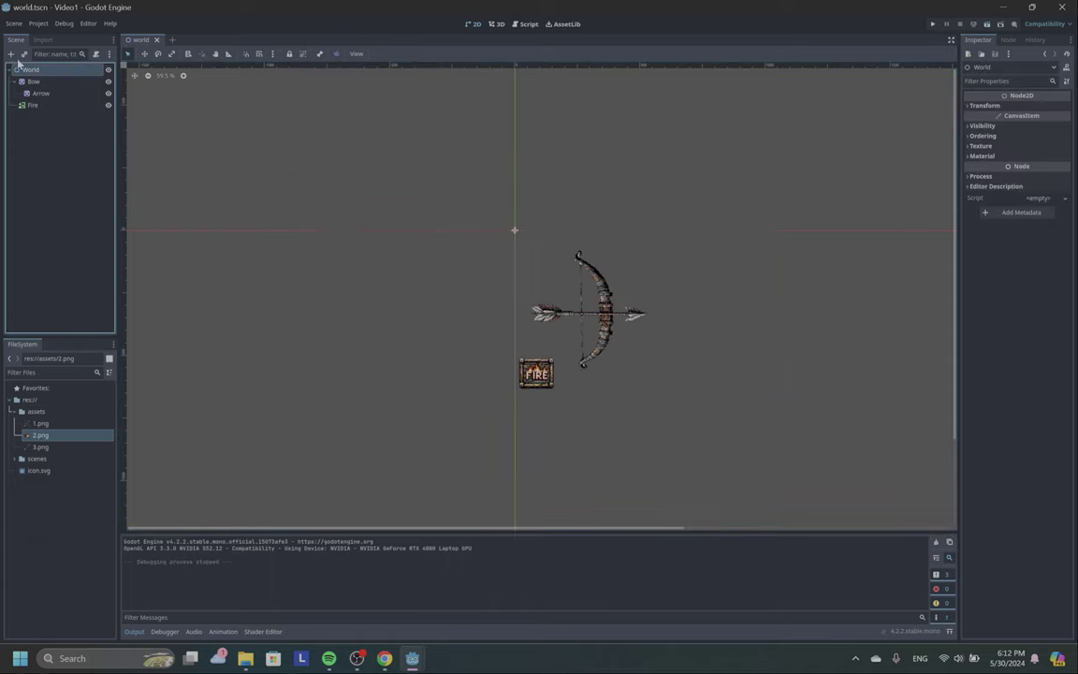
click(10, 53)
text(anim)
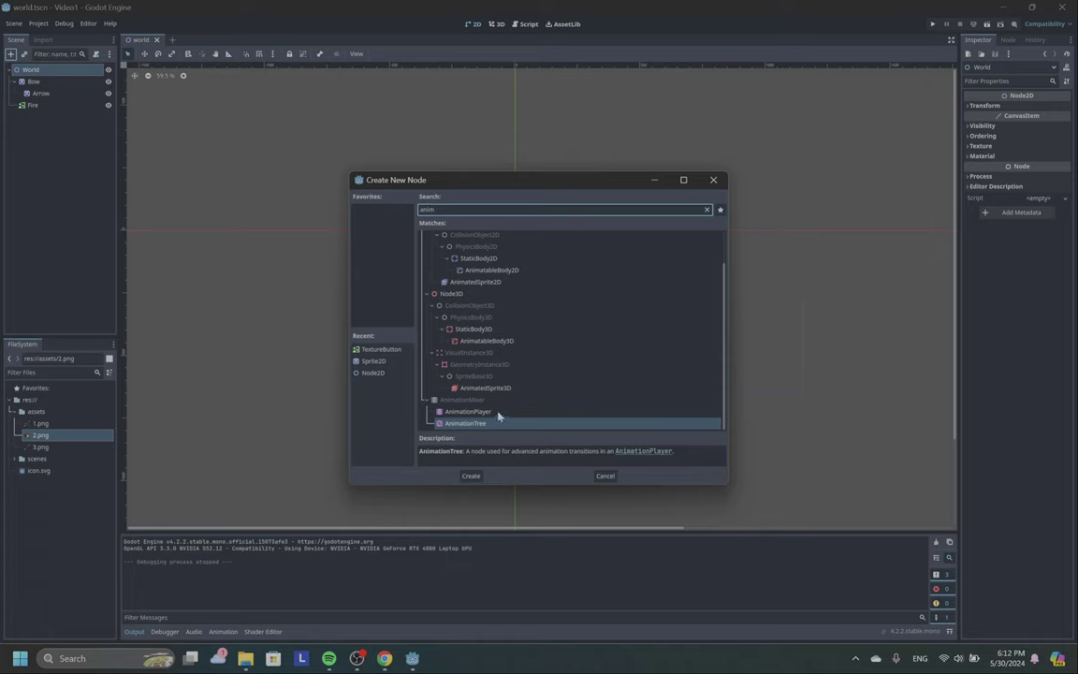
click(463, 411)
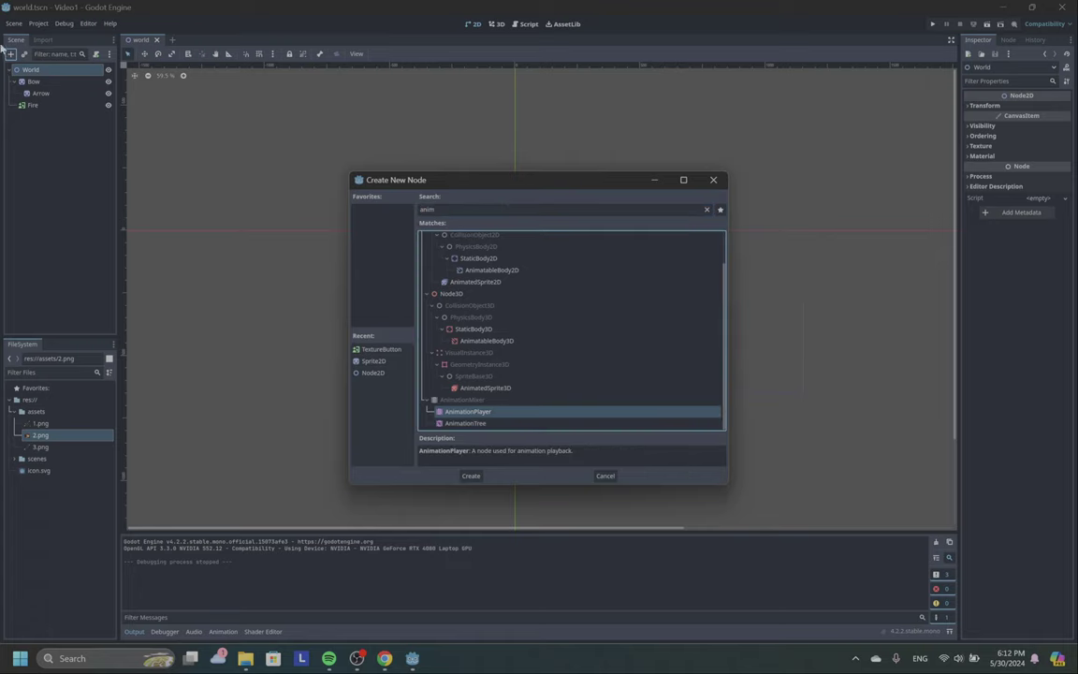
click(470, 476)
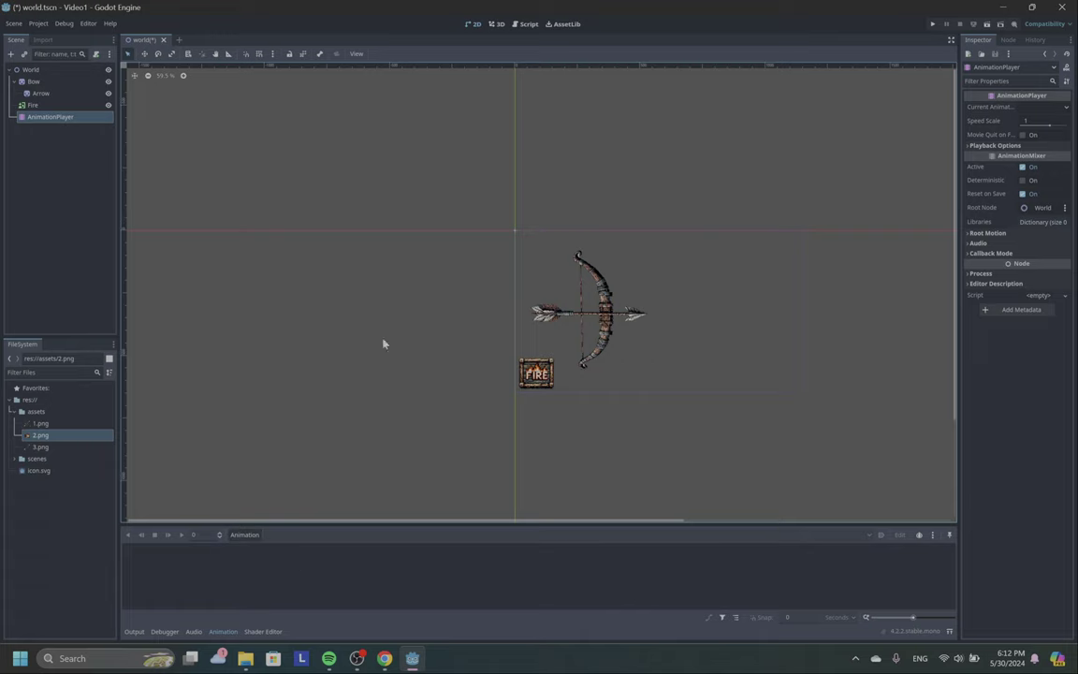
- Create a new animation named fire in the AnimationPlayer
click(51, 105)
click(51, 117)
click(245, 536)
click(265, 550)
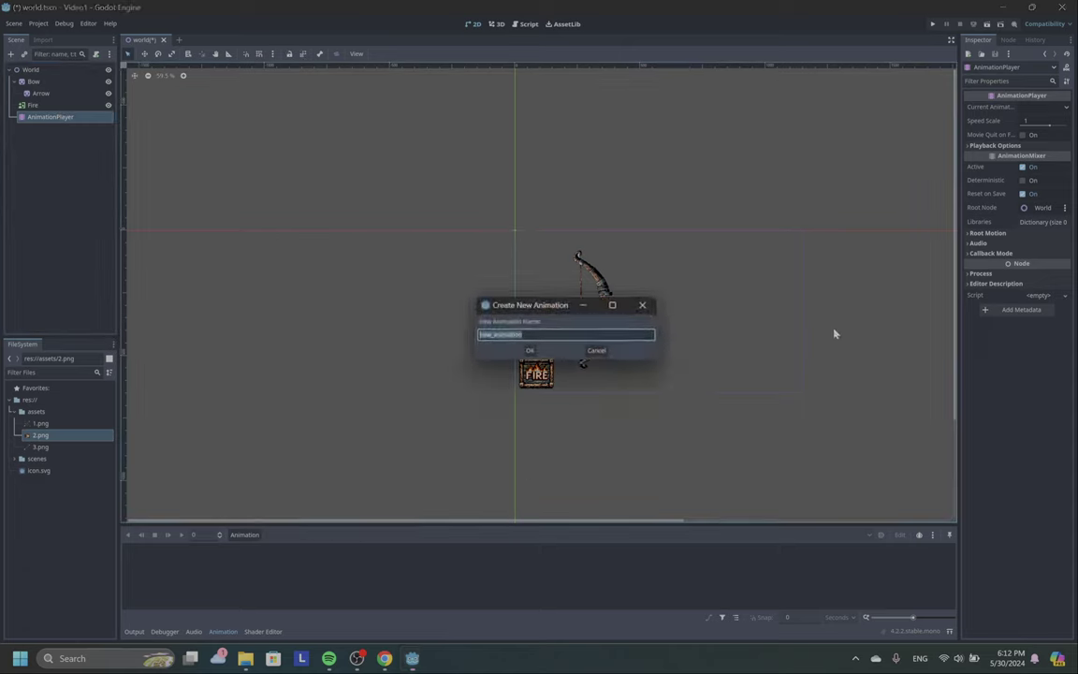
text(fire)
click(530, 350)
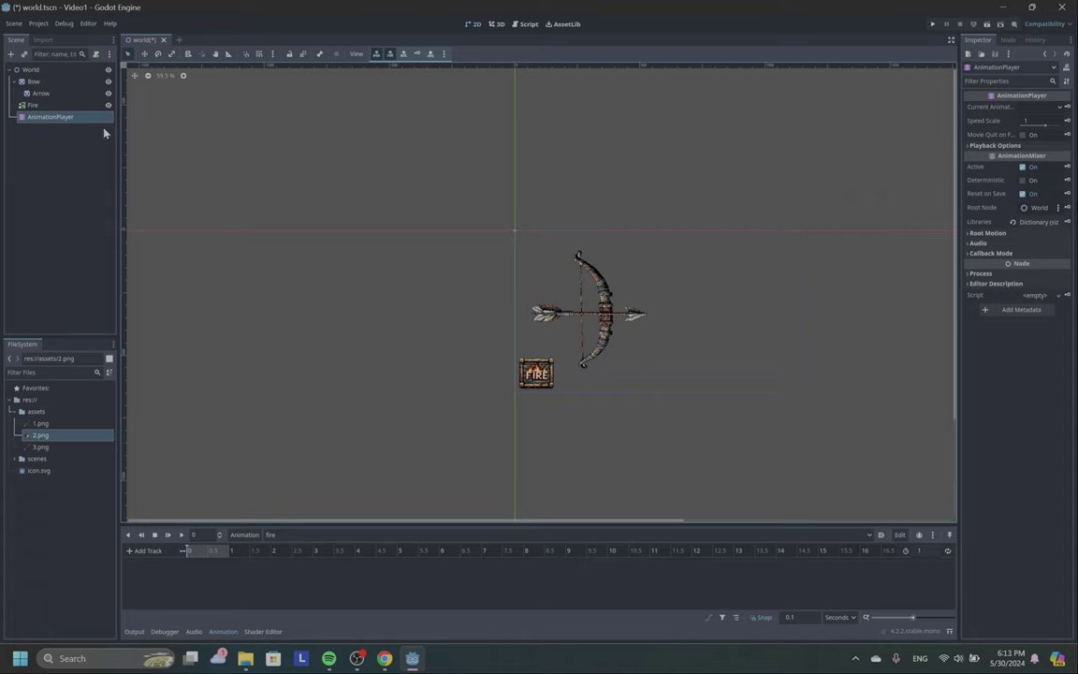
- Key the Arrow's position at 0 s in the fire animation, creating its track with a RESET track, and open the list of animations
click(41, 94)
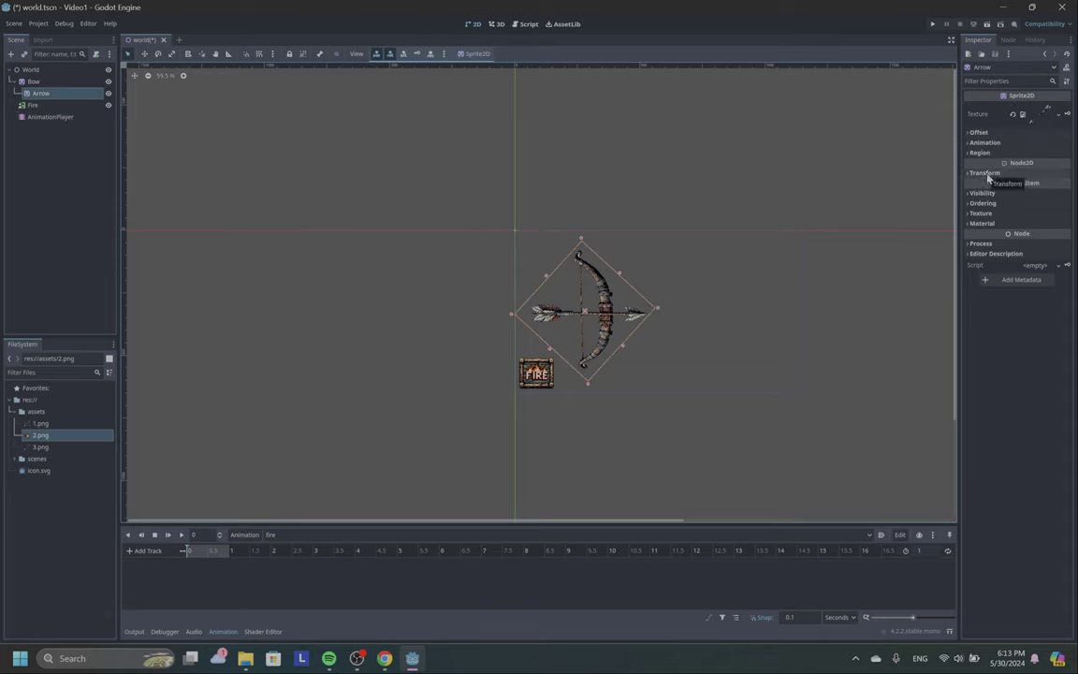
click(984, 174)
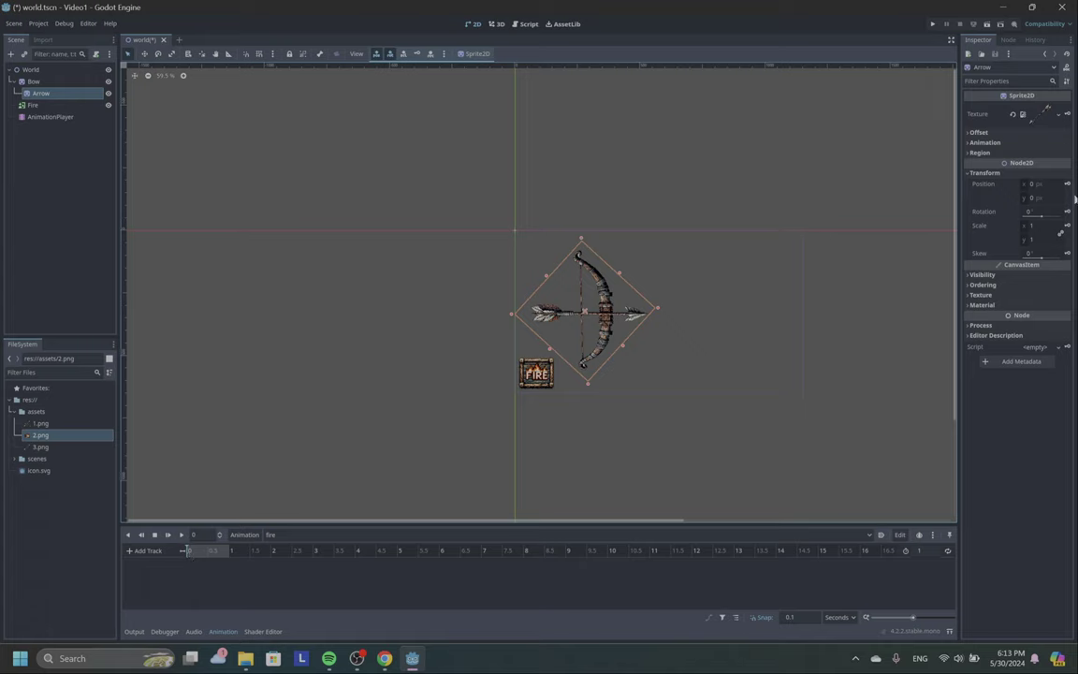
click(1067, 186)
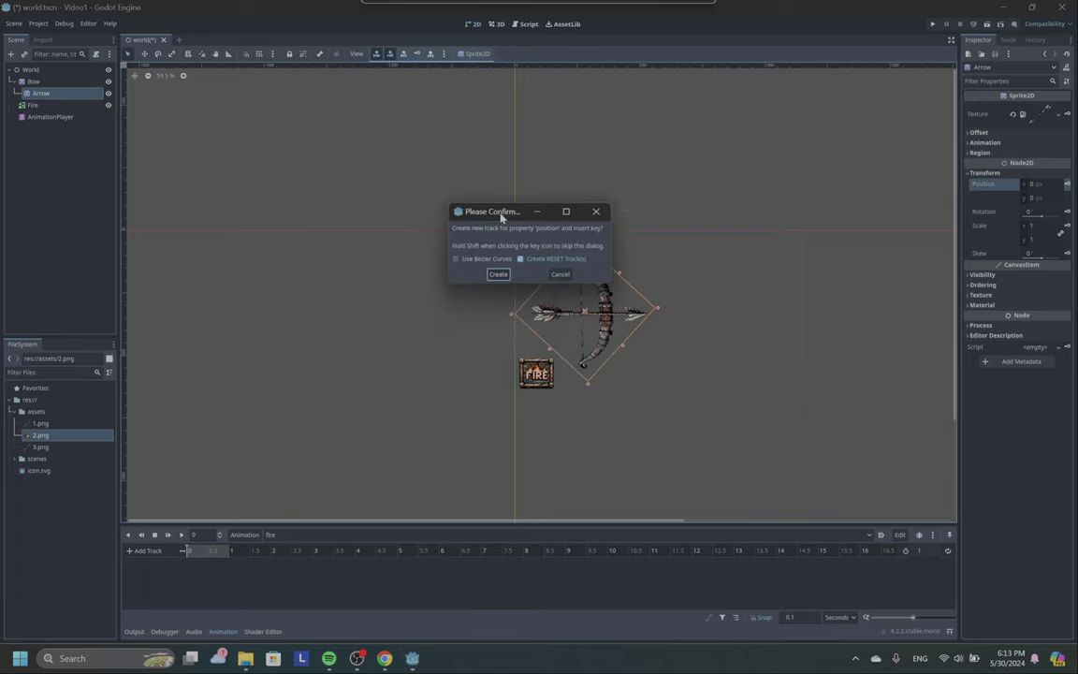
click(499, 274)
click(293, 535)
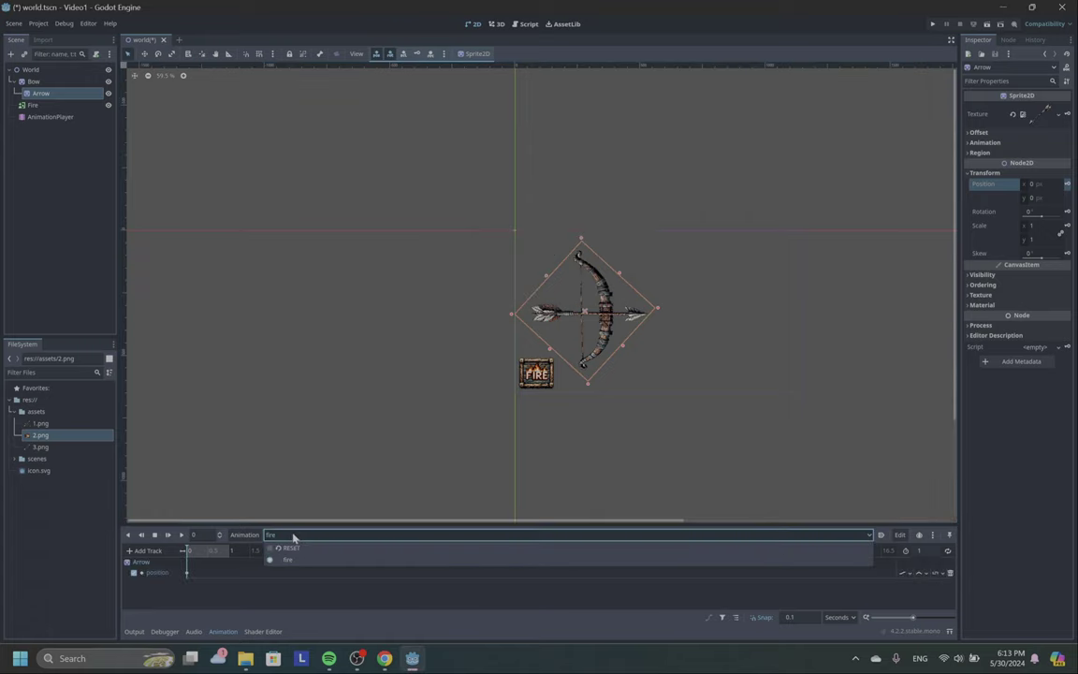
click(299, 559)
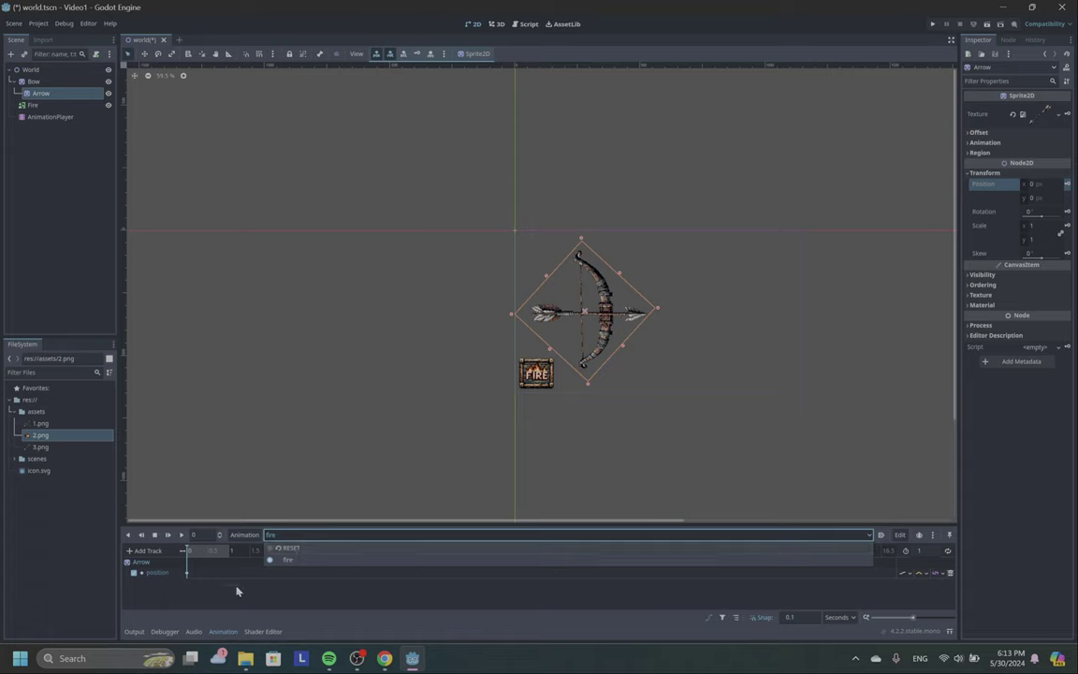
click(148, 572)
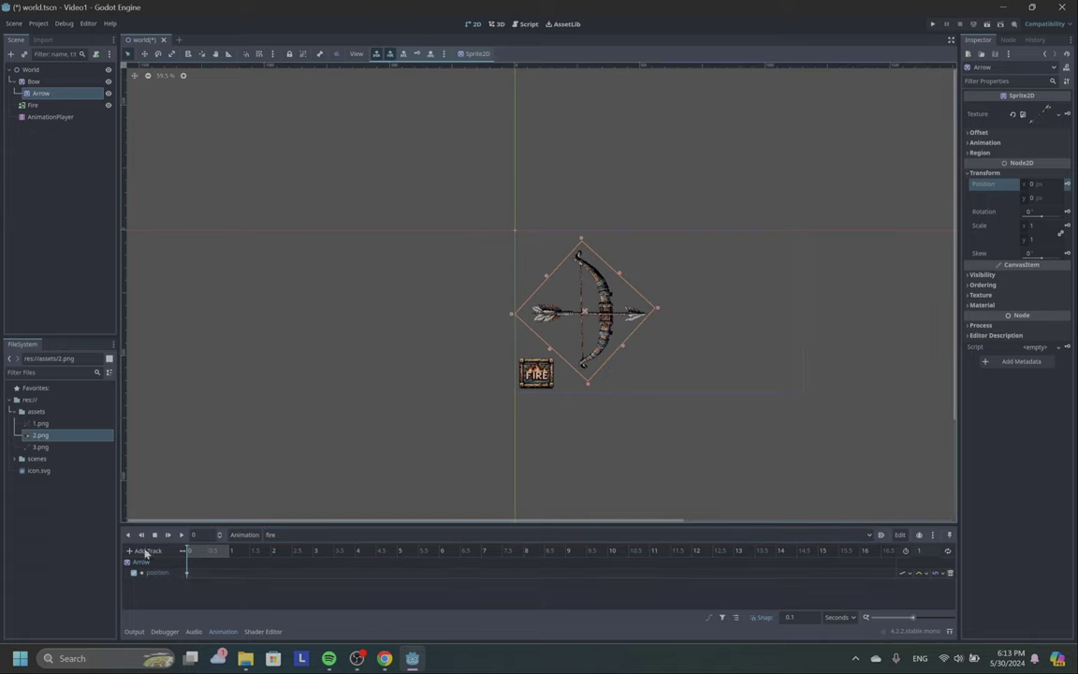
click(145, 550)
click(153, 542)
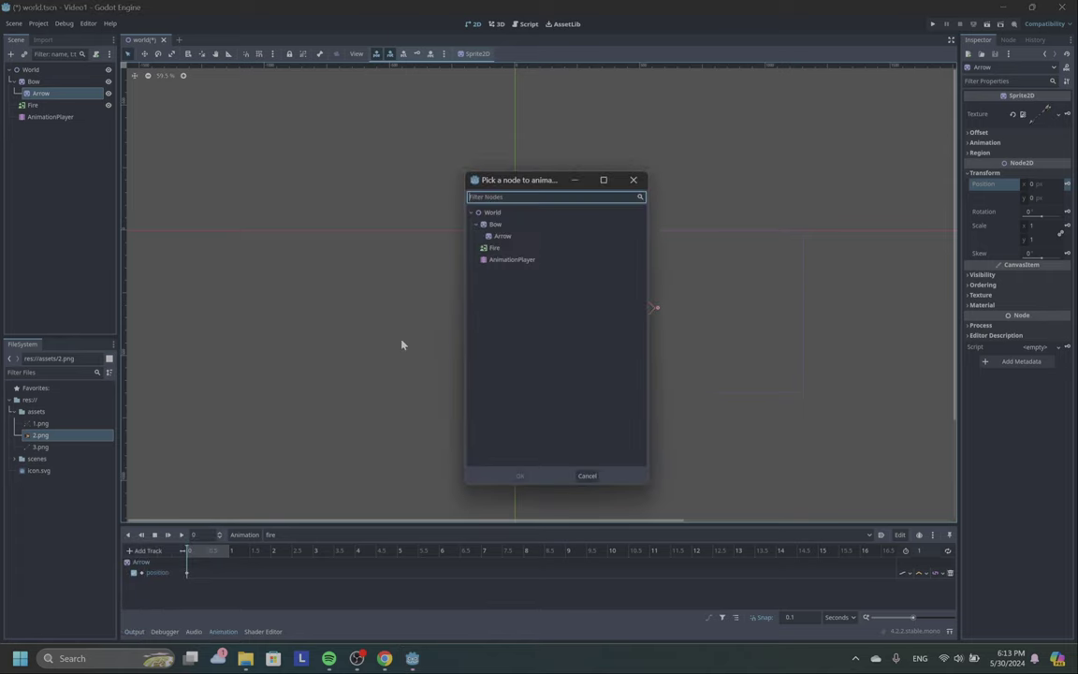
click(504, 236)
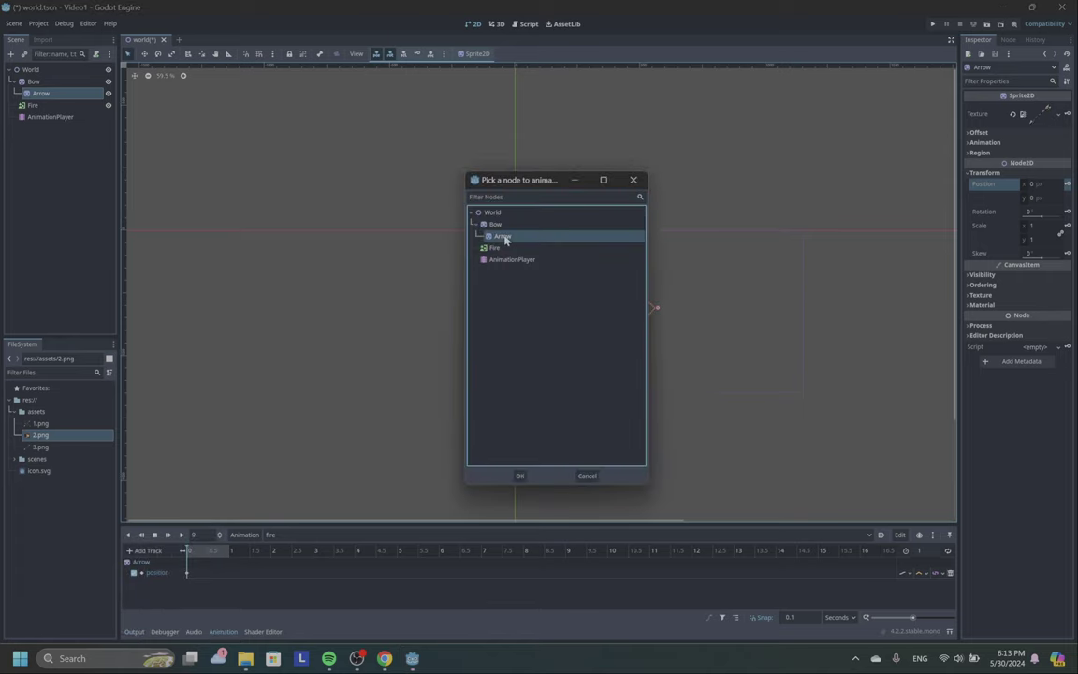
click(519, 475)
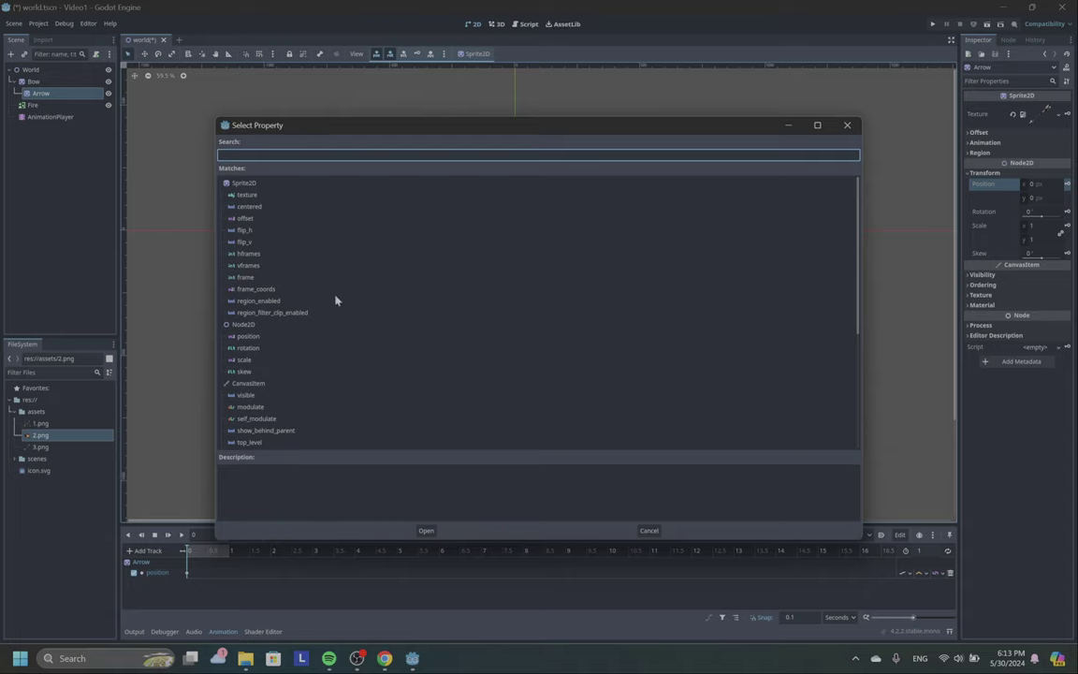
click(847, 126)
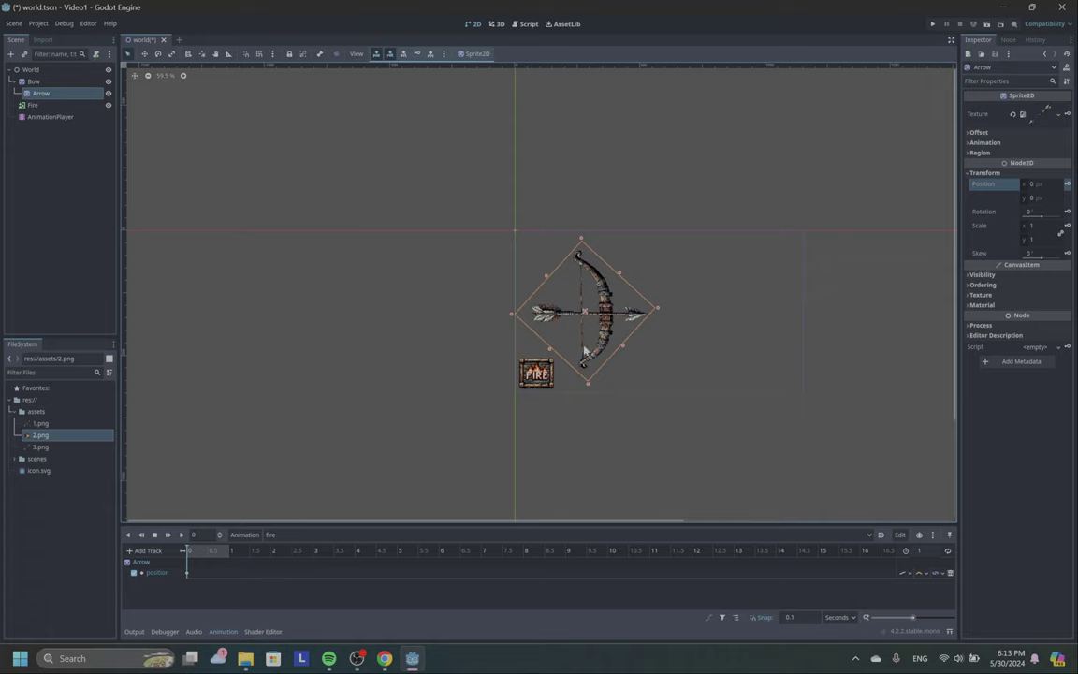
- At 1 s in the fire animation, move the Arrow far right of the bow to about (-2799, 2443) and key its position
click(230, 552)
click(923, 551)
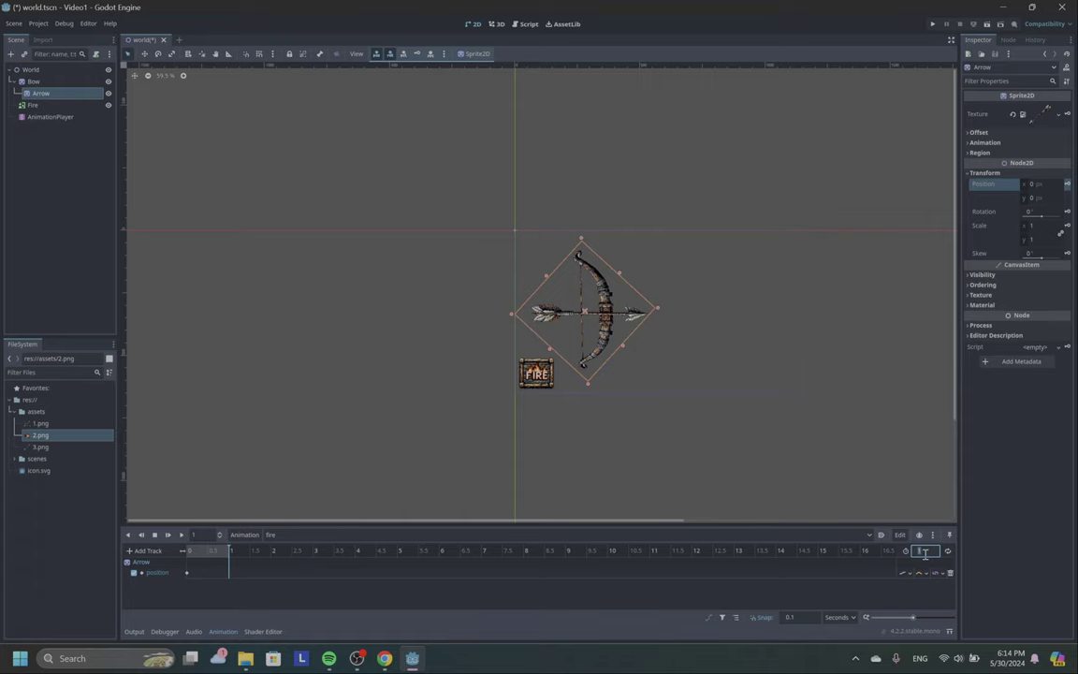
text(5)
key(Return)
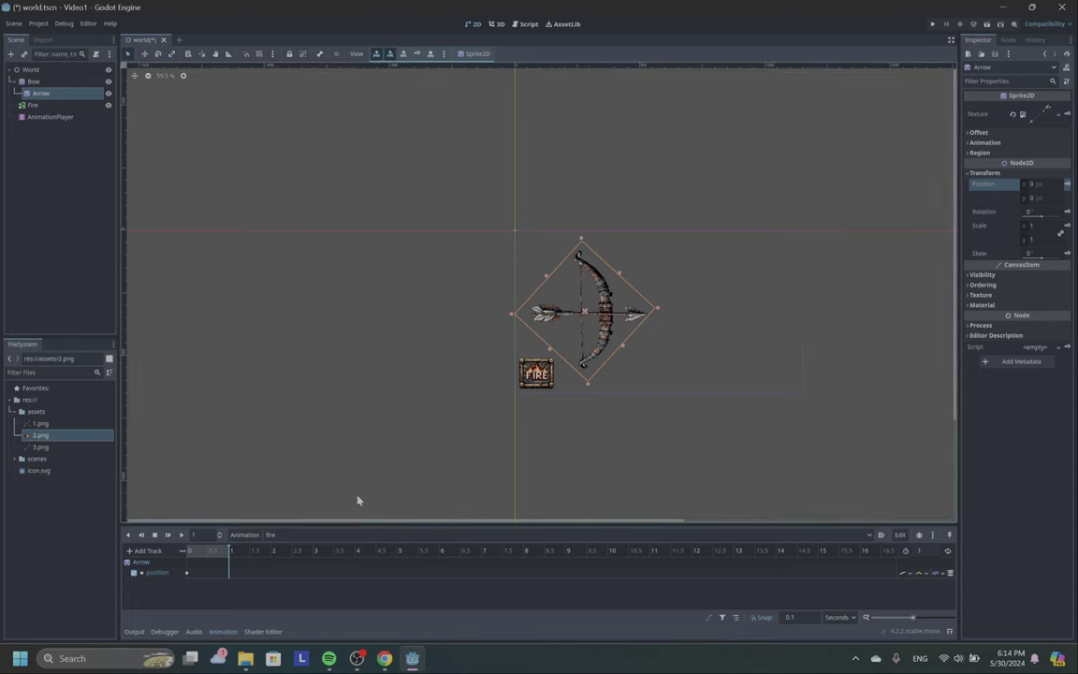
click(227, 567)
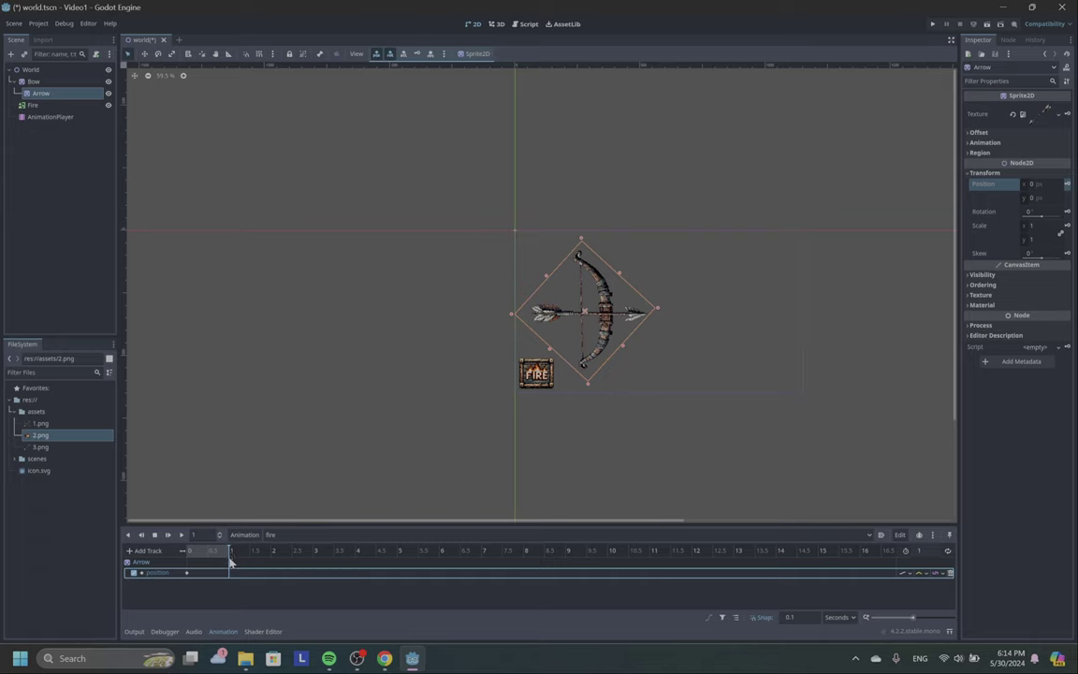
click(145, 54)
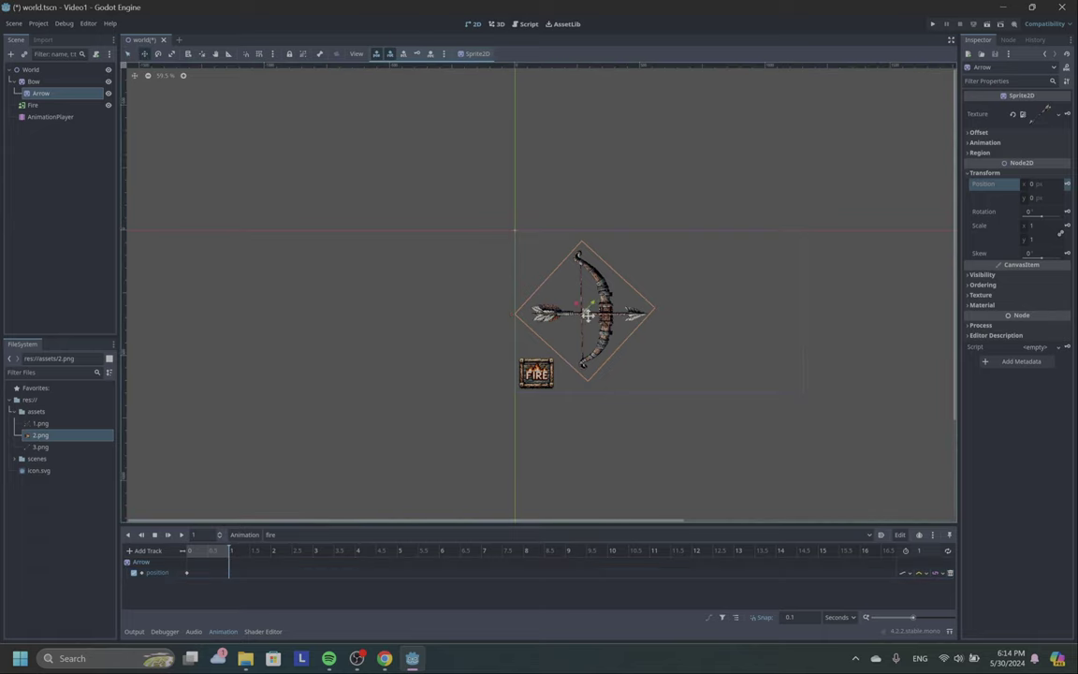
drag(593, 312, 955, 318)
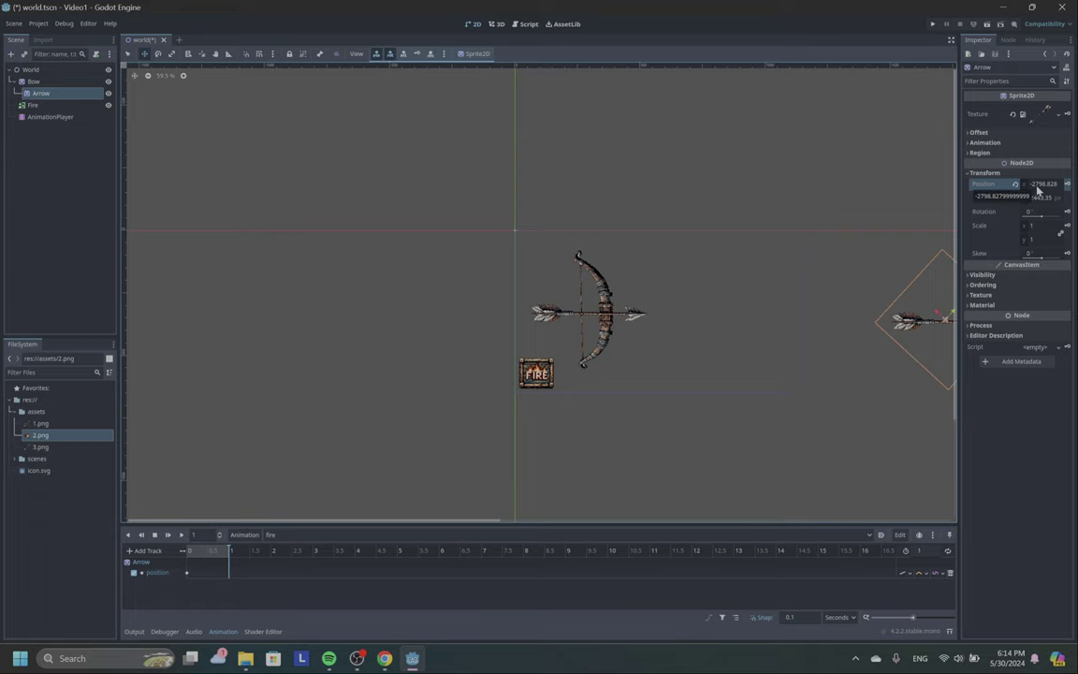
click(52, 84)
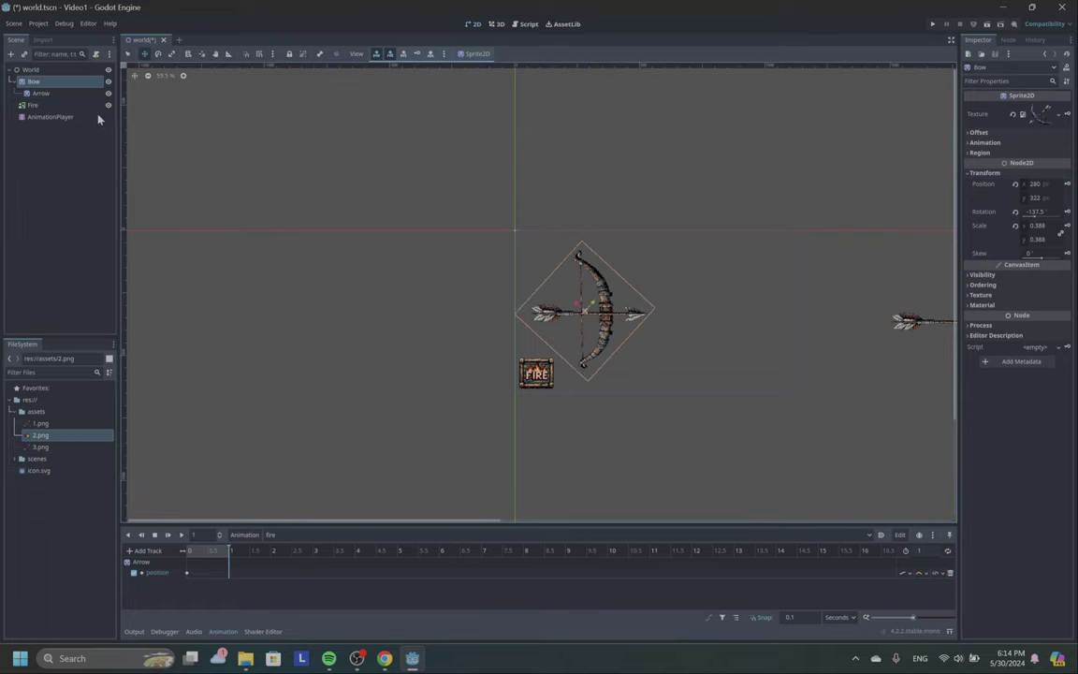
click(42, 94)
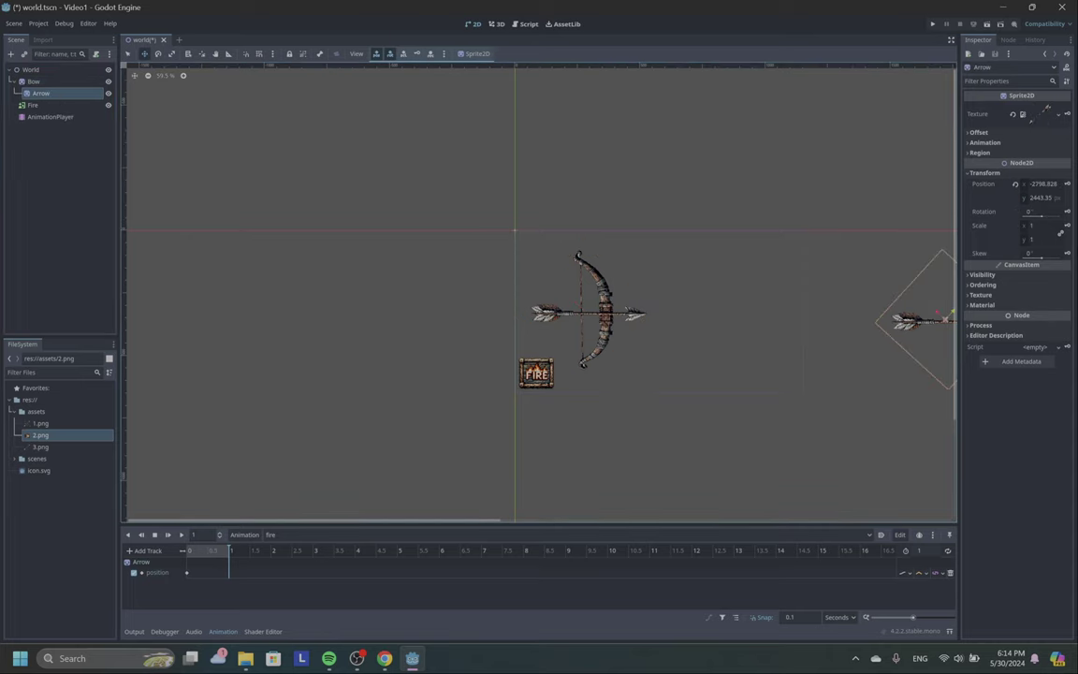
click(1067, 185)
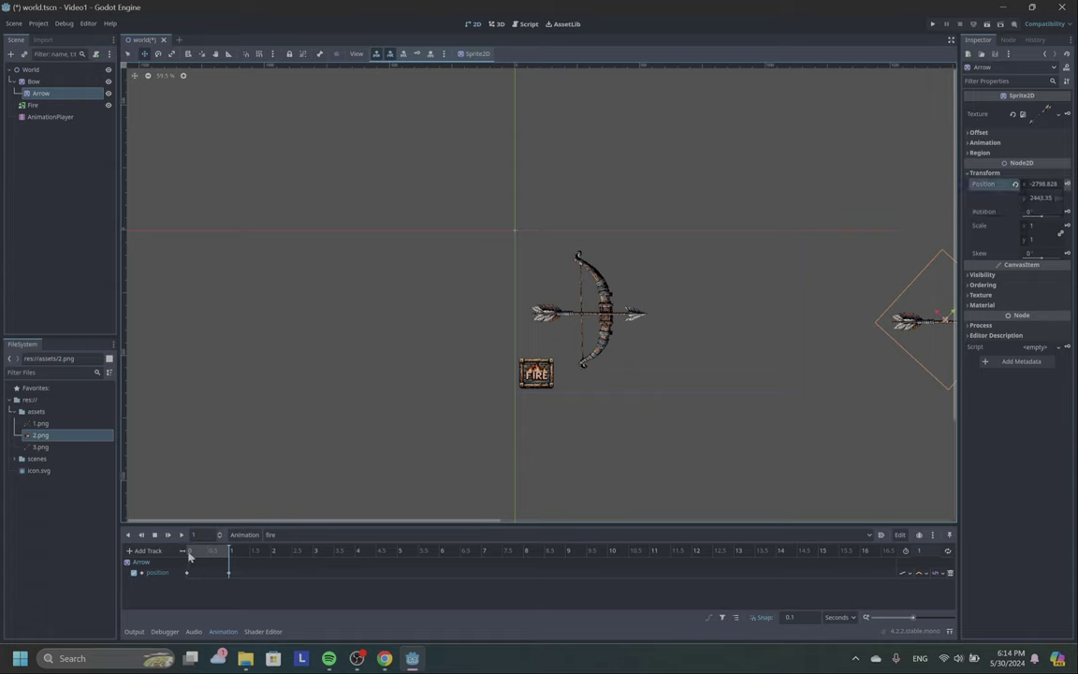
- Play the fire animation from 0 s to preview the arrow's flight, and stop it
click(189, 552)
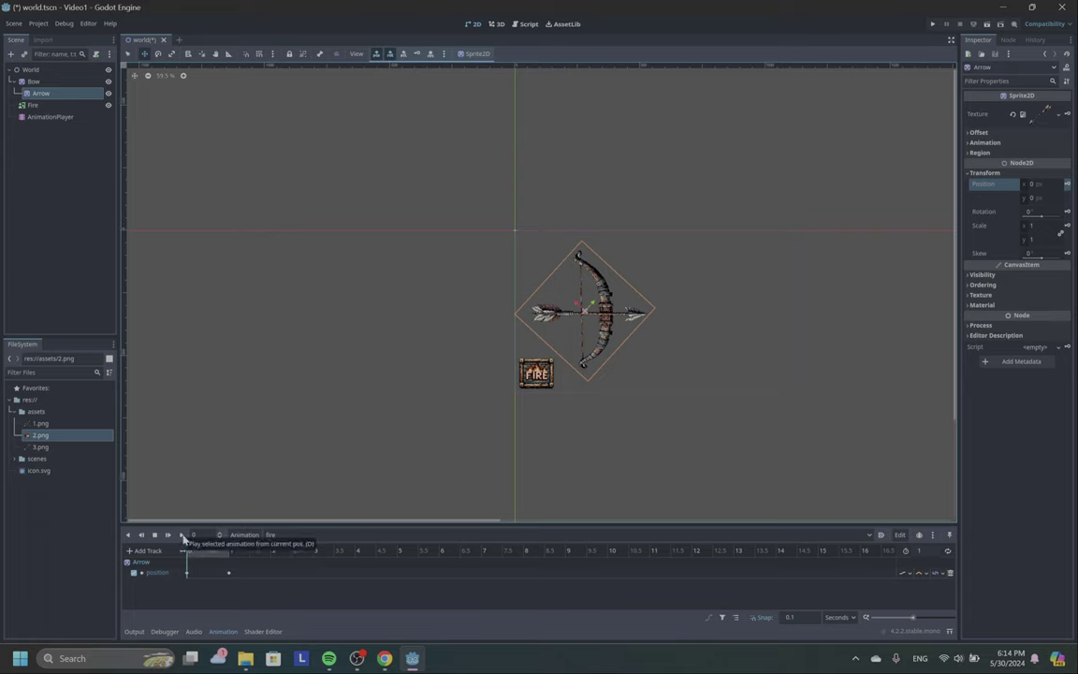
click(183, 535)
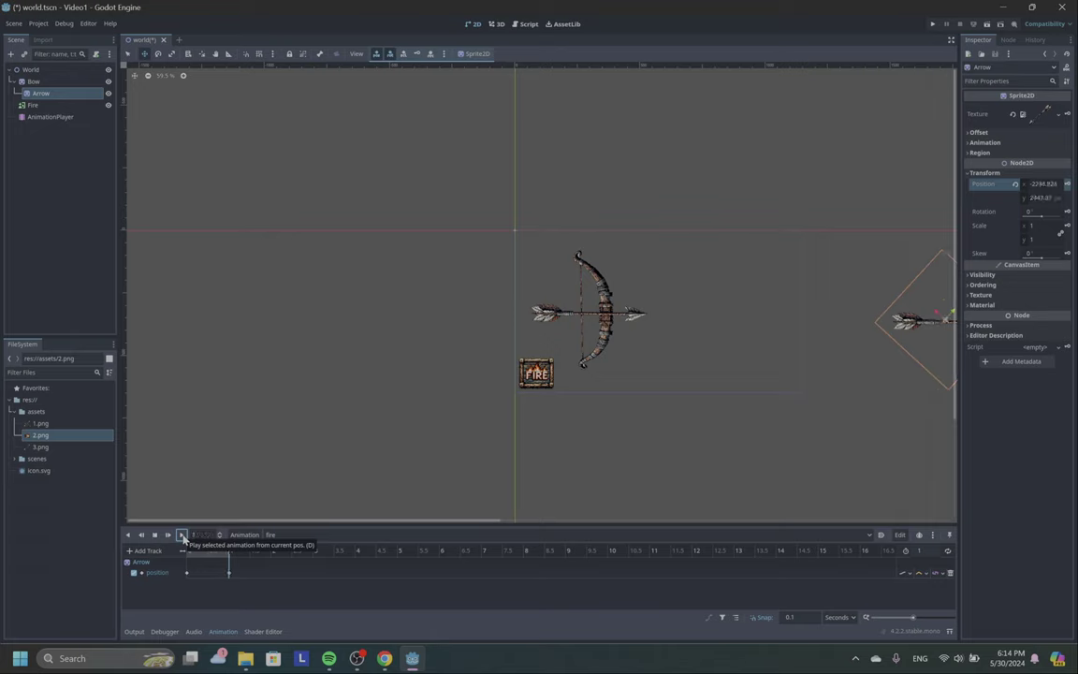
click(181, 537)
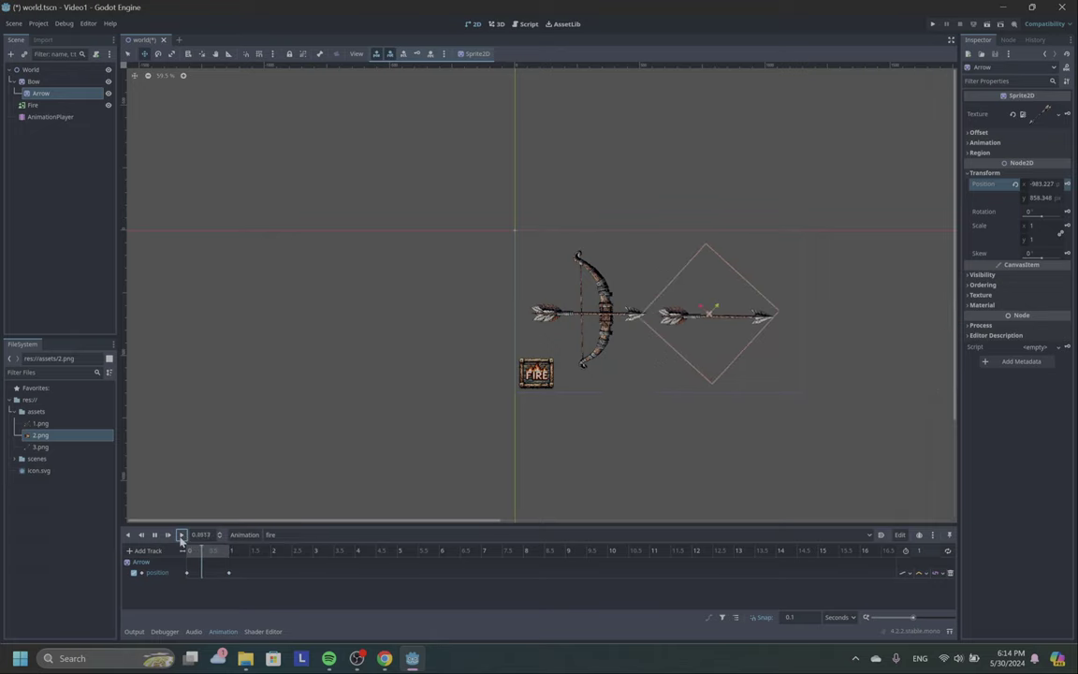
click(155, 536)
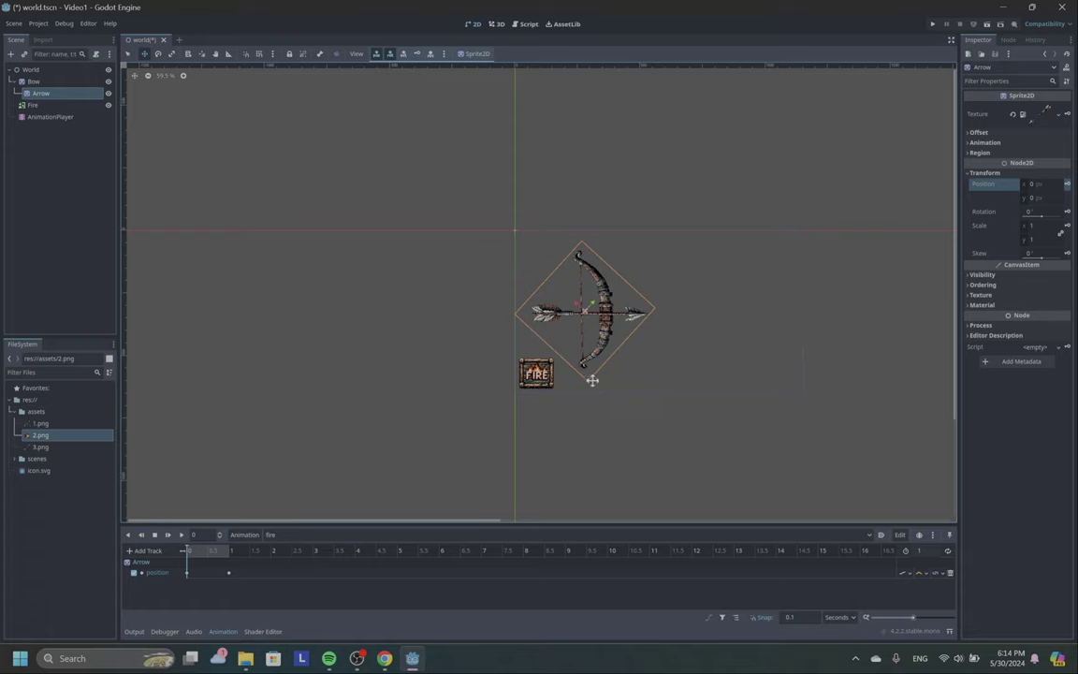
- Start attaching a script to the World node, saved as world.gd in a new scripts folder under res://
click(59, 70)
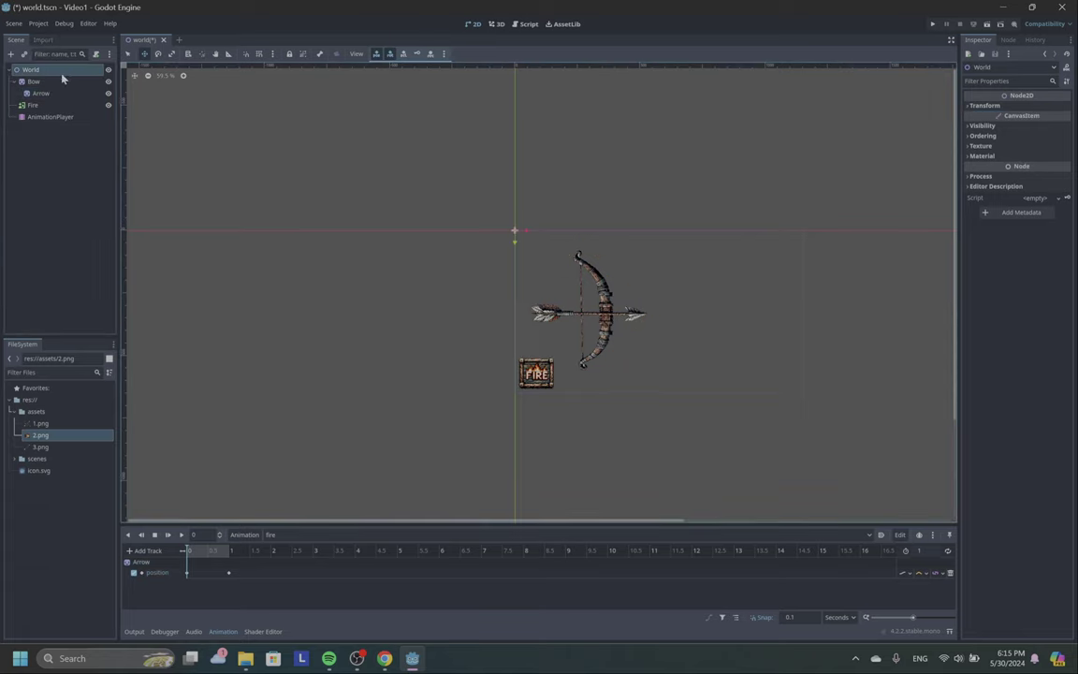
click(1059, 199)
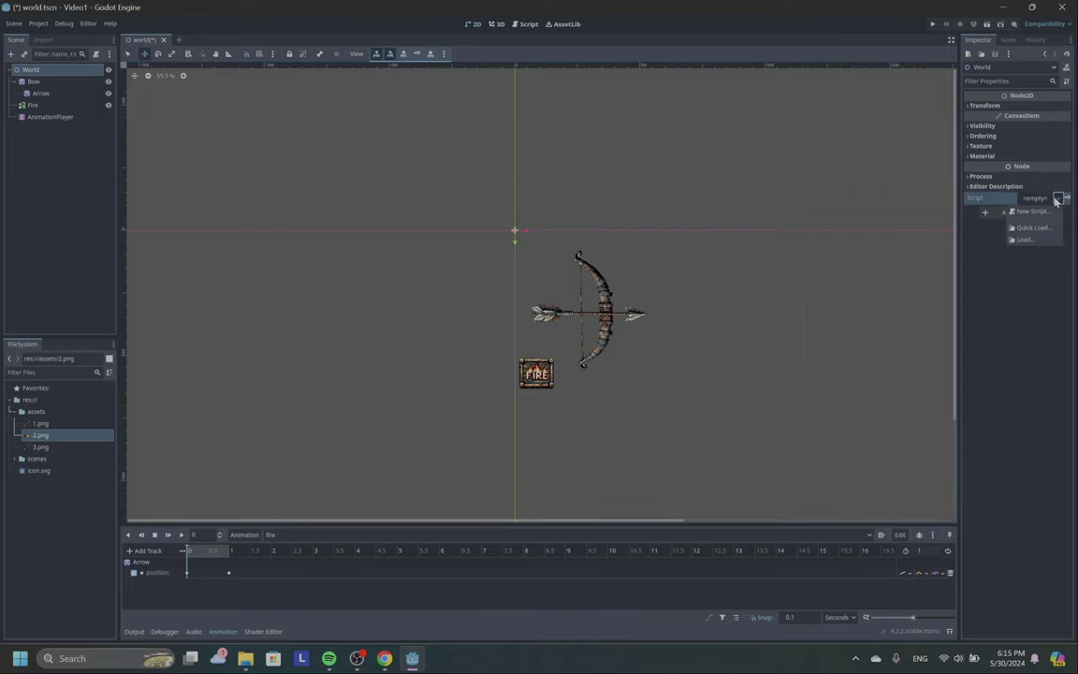
click(34, 96)
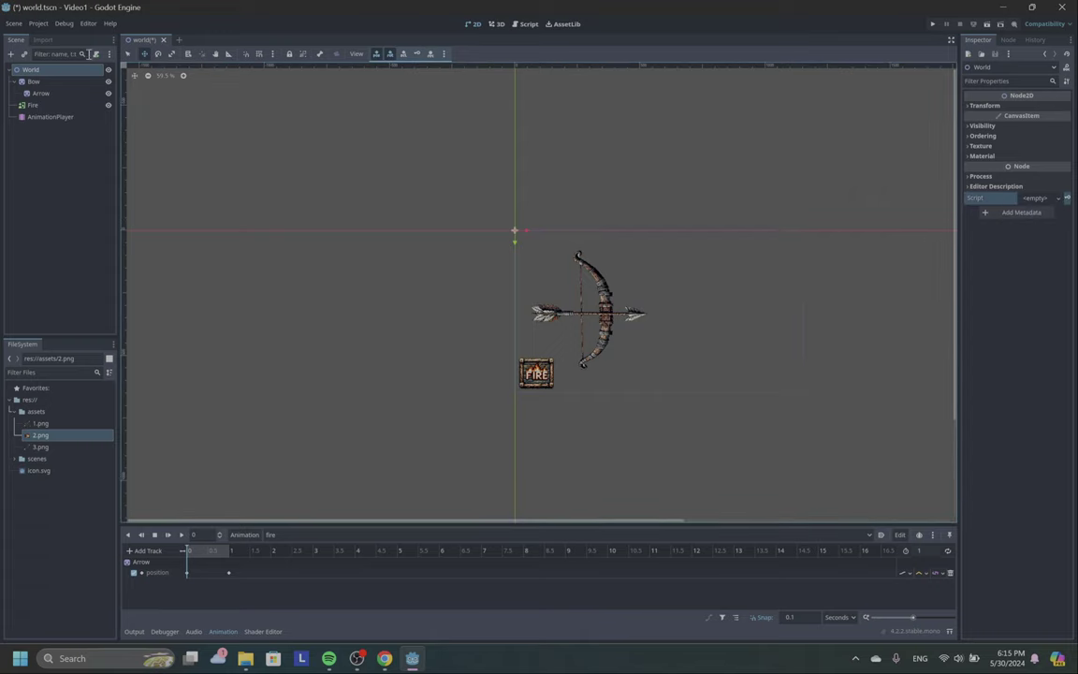
click(28, 82)
click(40, 69)
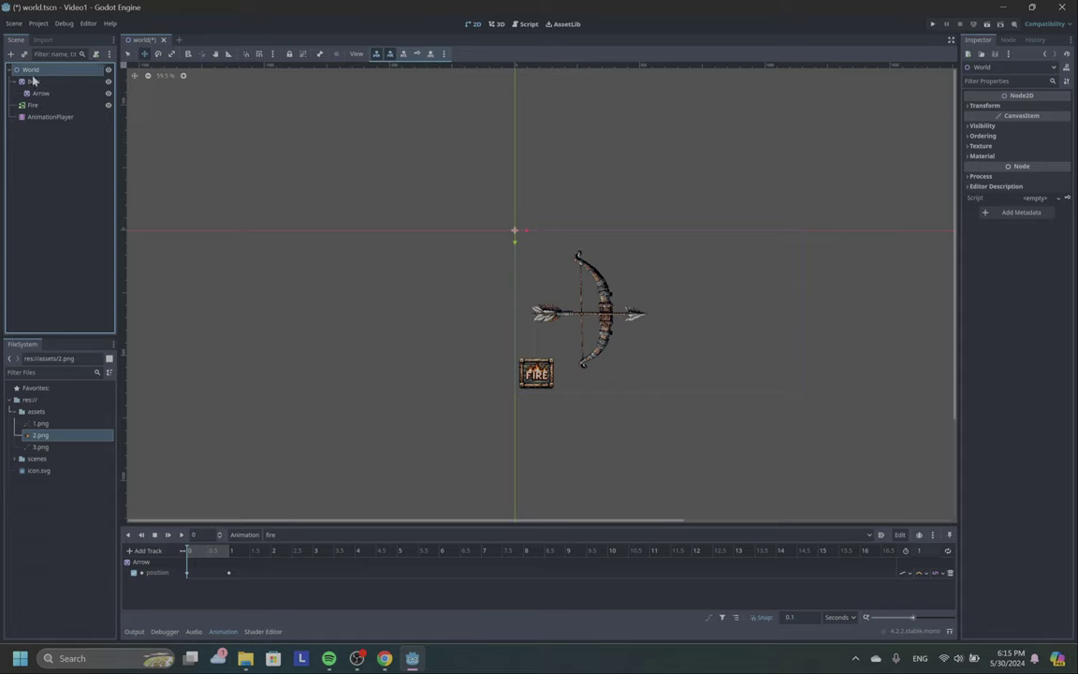
click(95, 54)
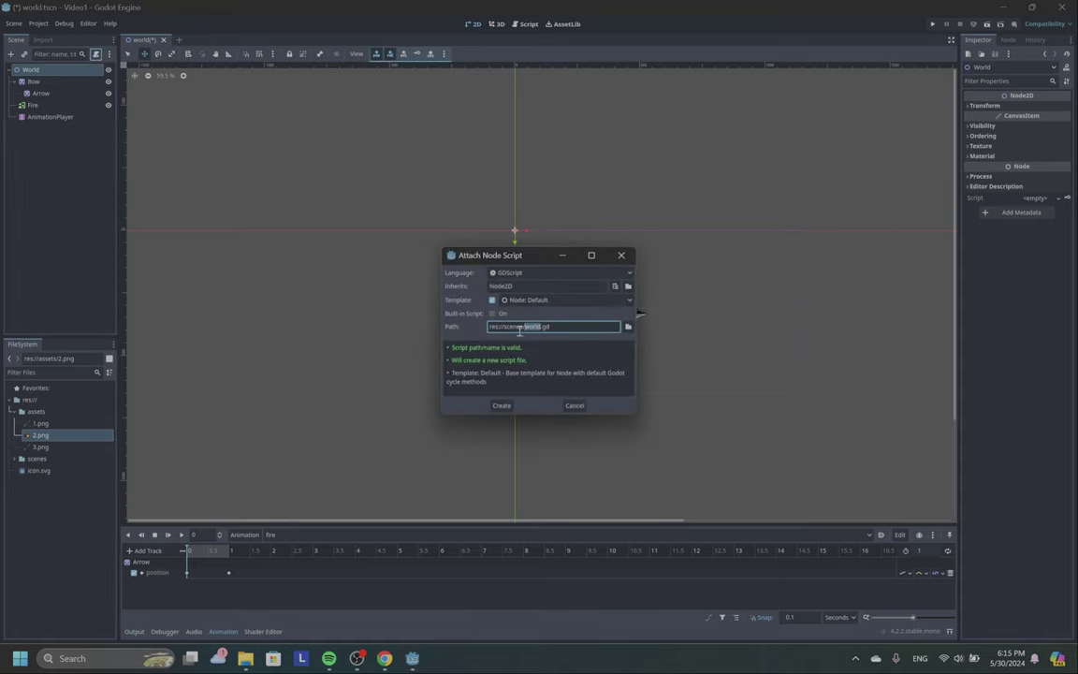
click(628, 326)
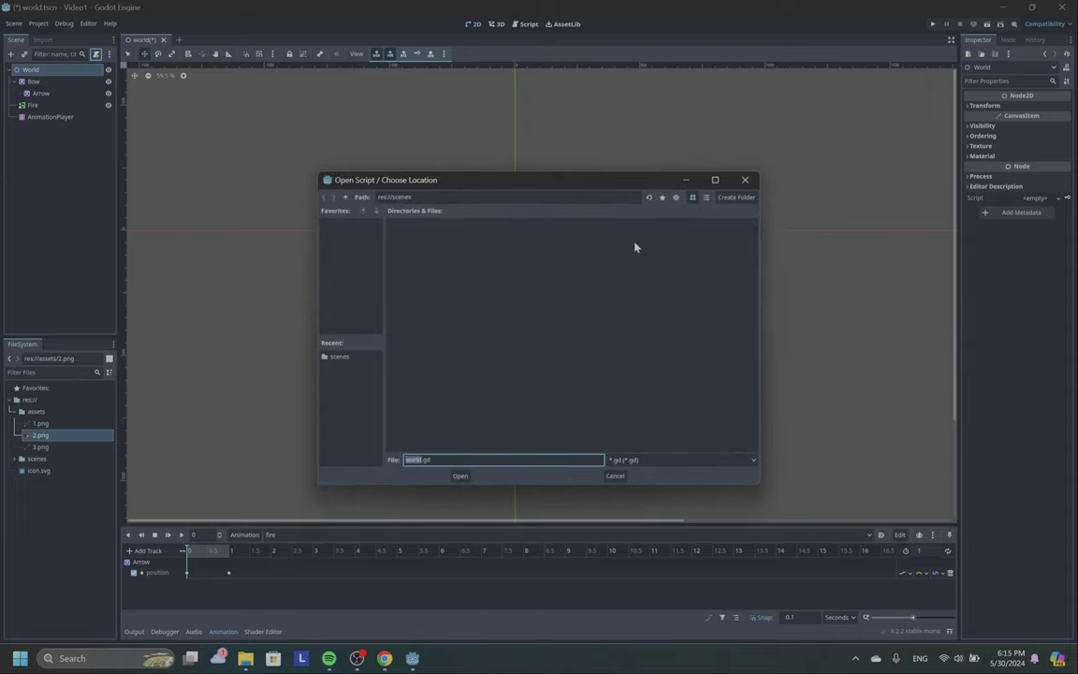
click(345, 197)
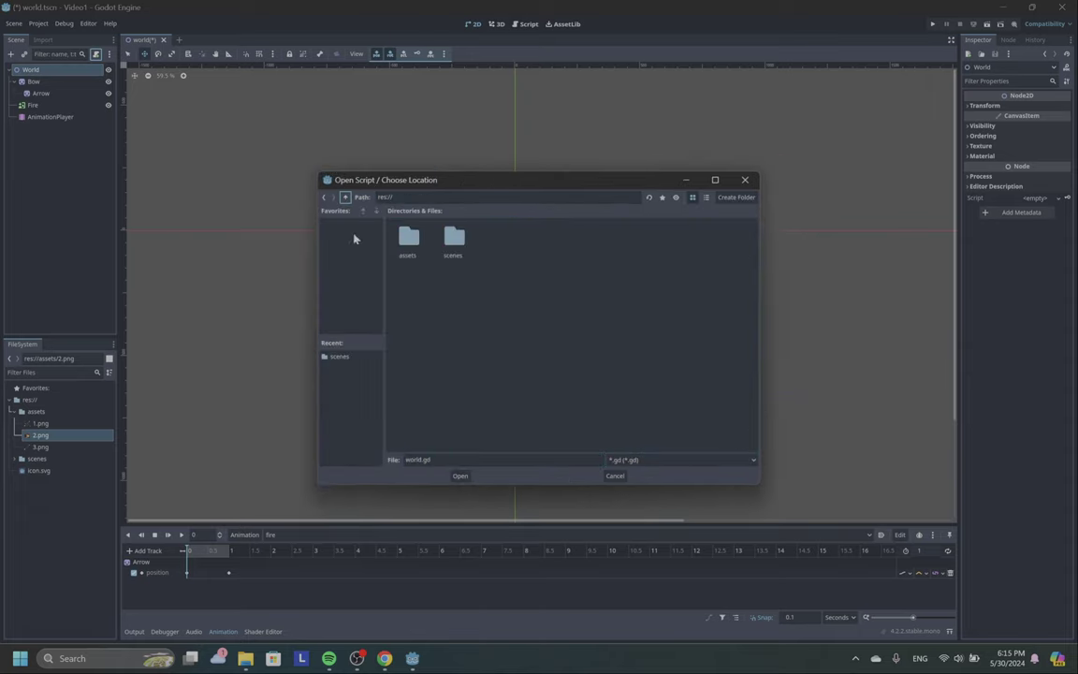
right_click(533, 312)
click(549, 317)
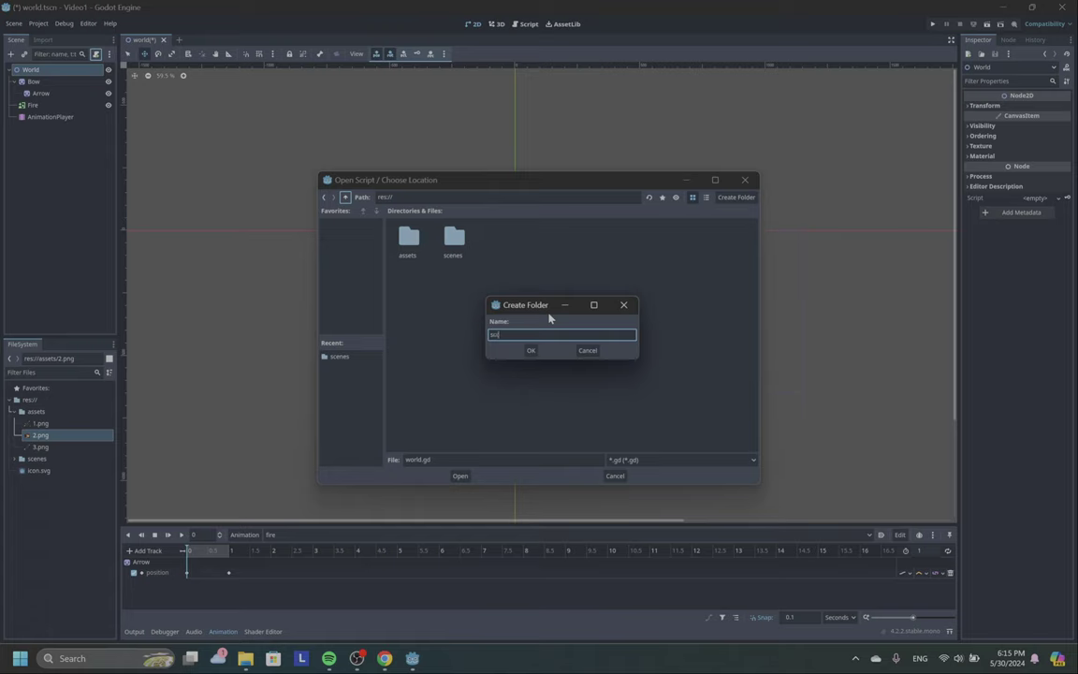
click(530, 350)
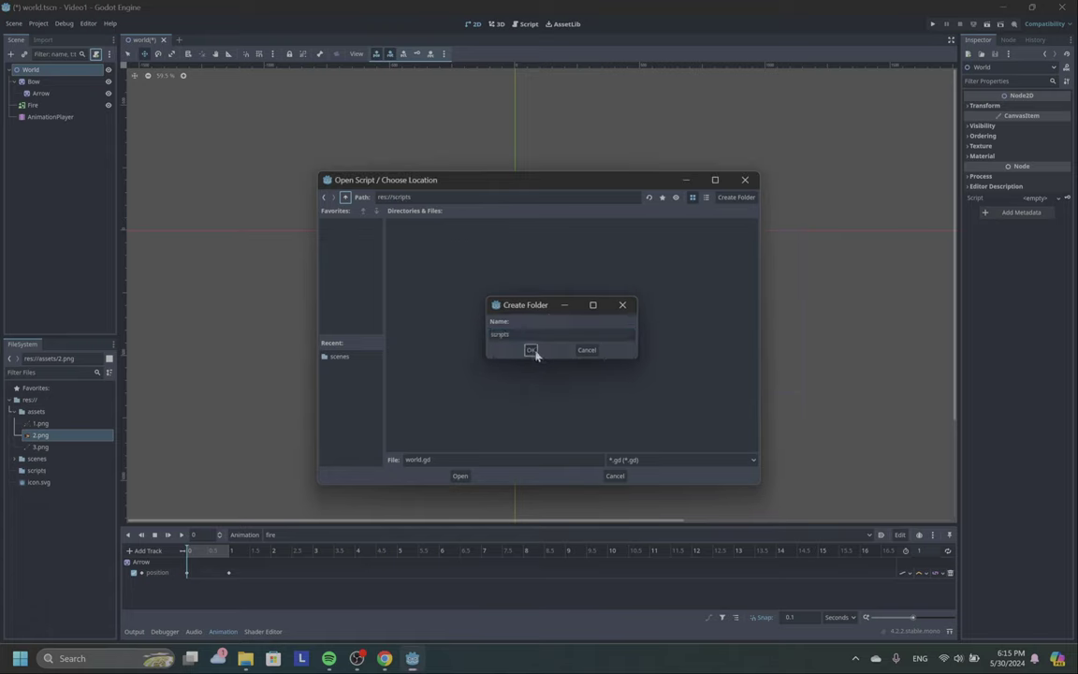
click(461, 476)
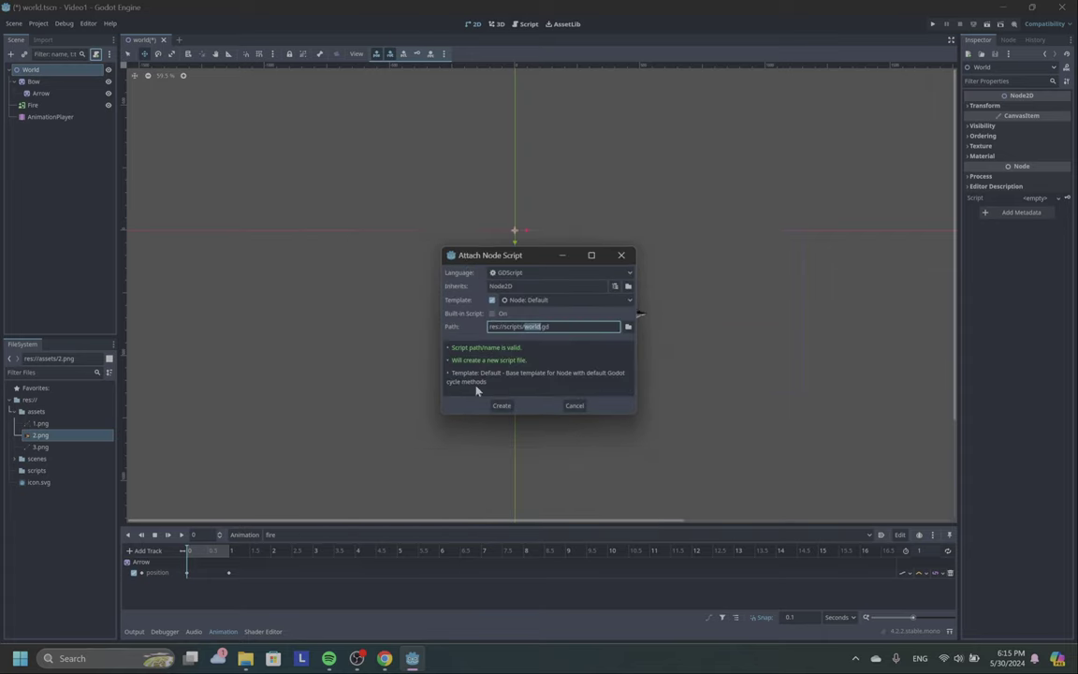
- Create the World script in GDScript, inheriting Node2D with the template disabled, and place the text cursor on line 2
click(580, 274)
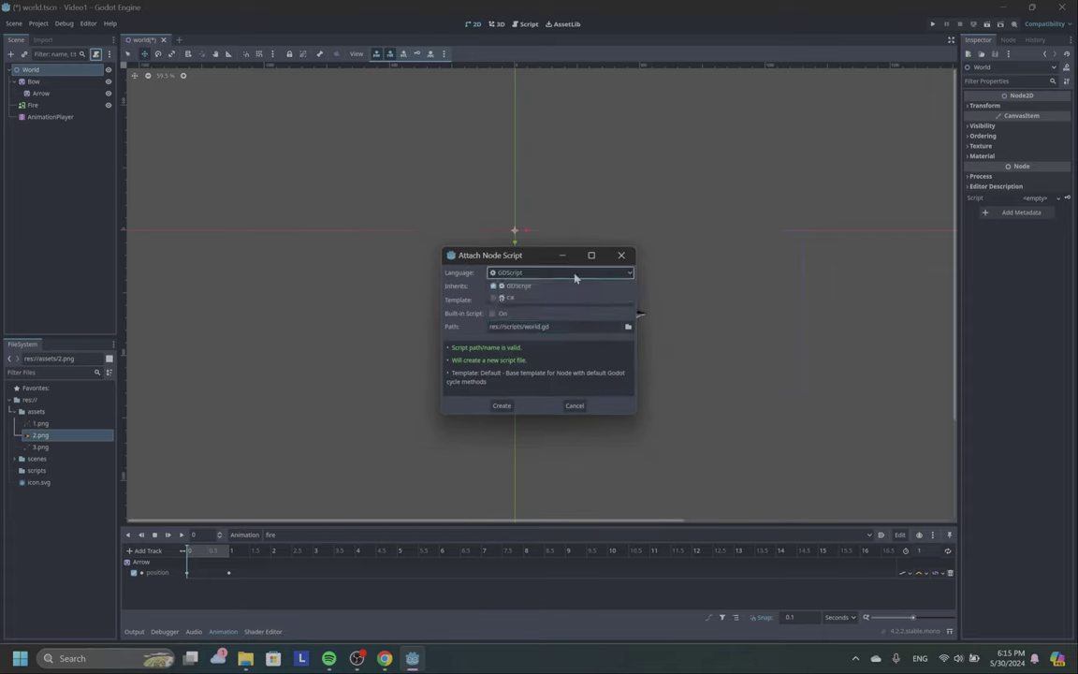
click(528, 288)
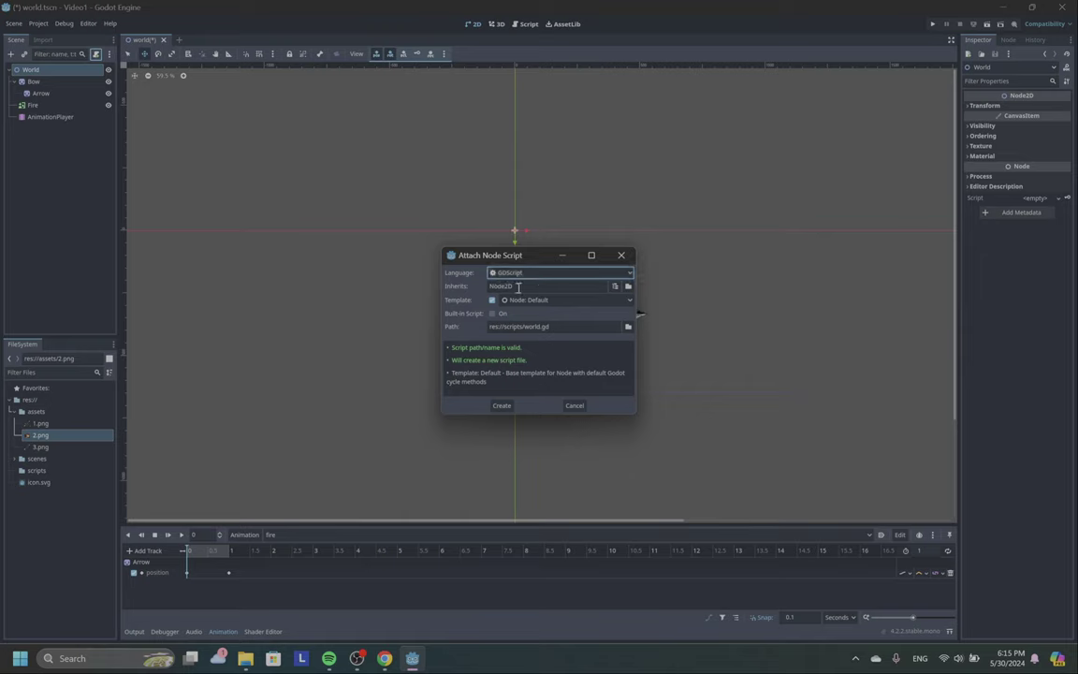
click(519, 286)
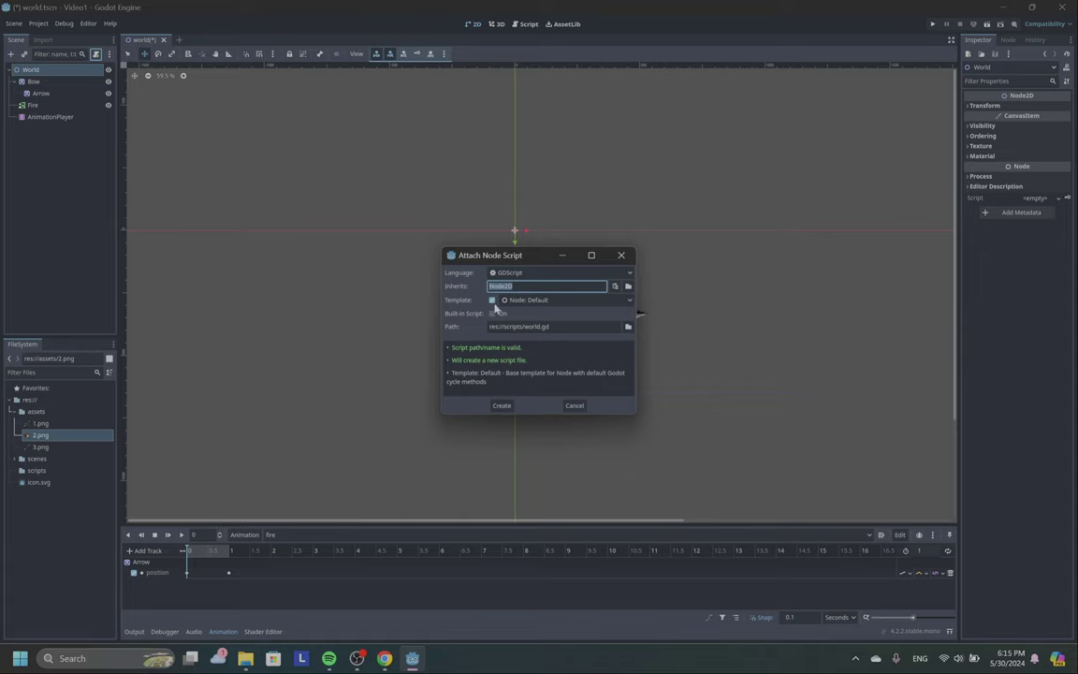
click(492, 300)
click(492, 300)
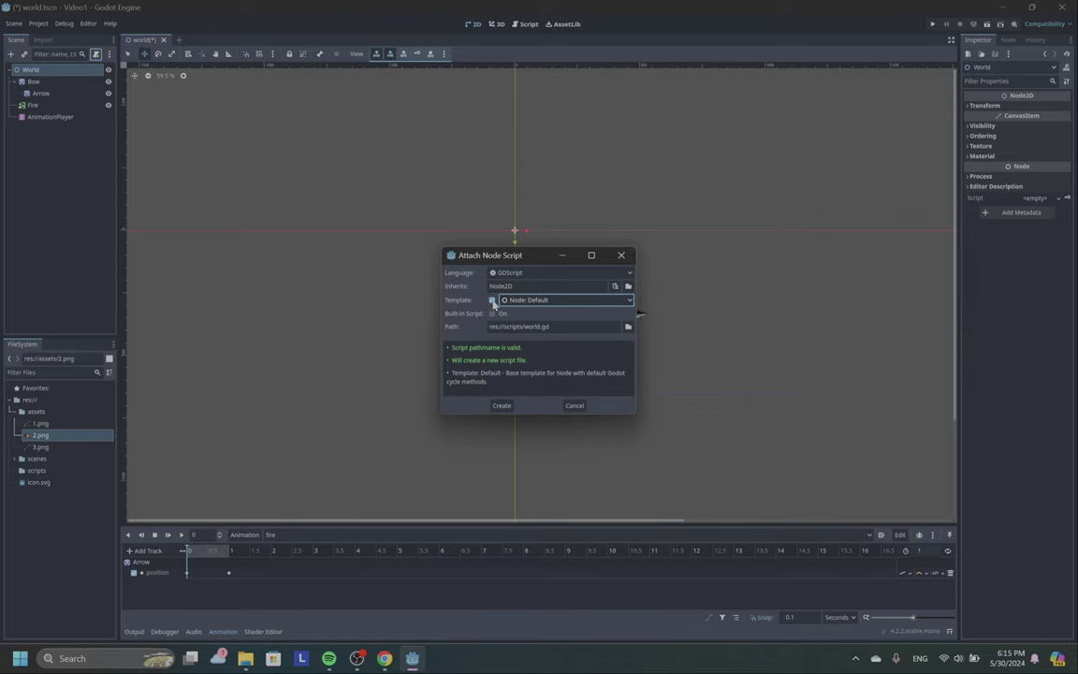
click(493, 301)
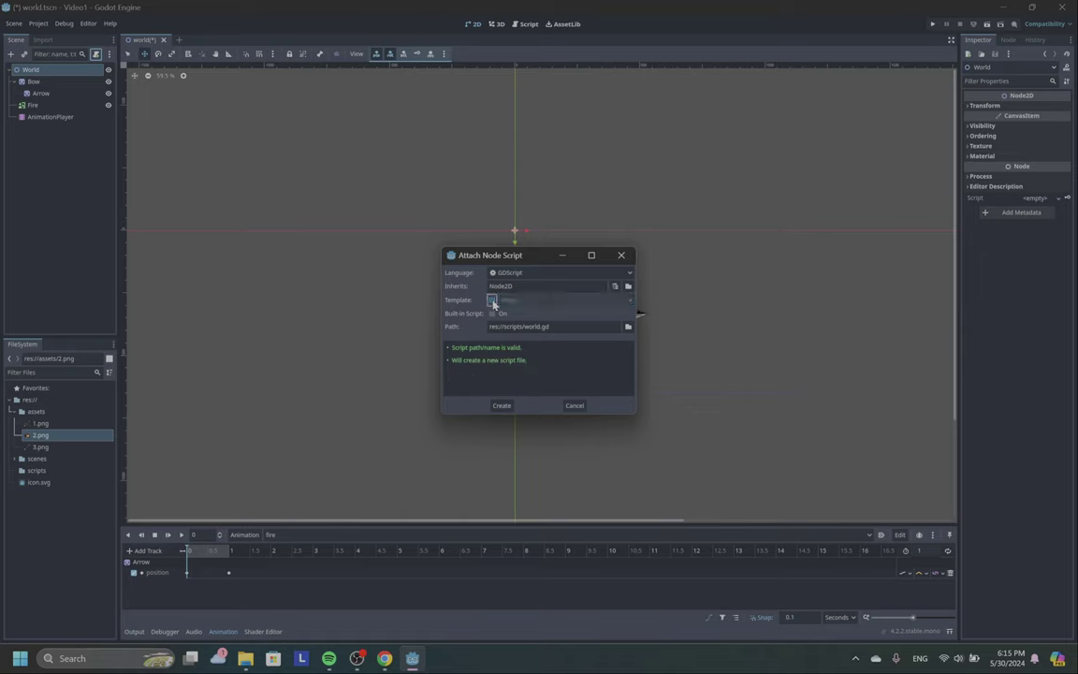
click(501, 406)
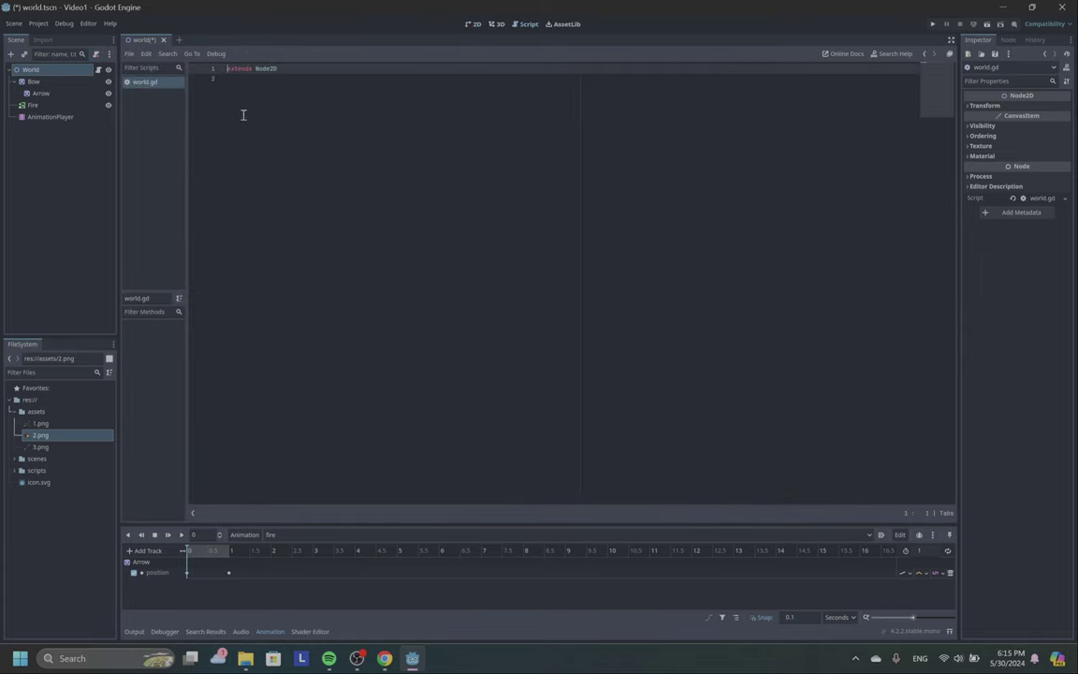
click(225, 79)
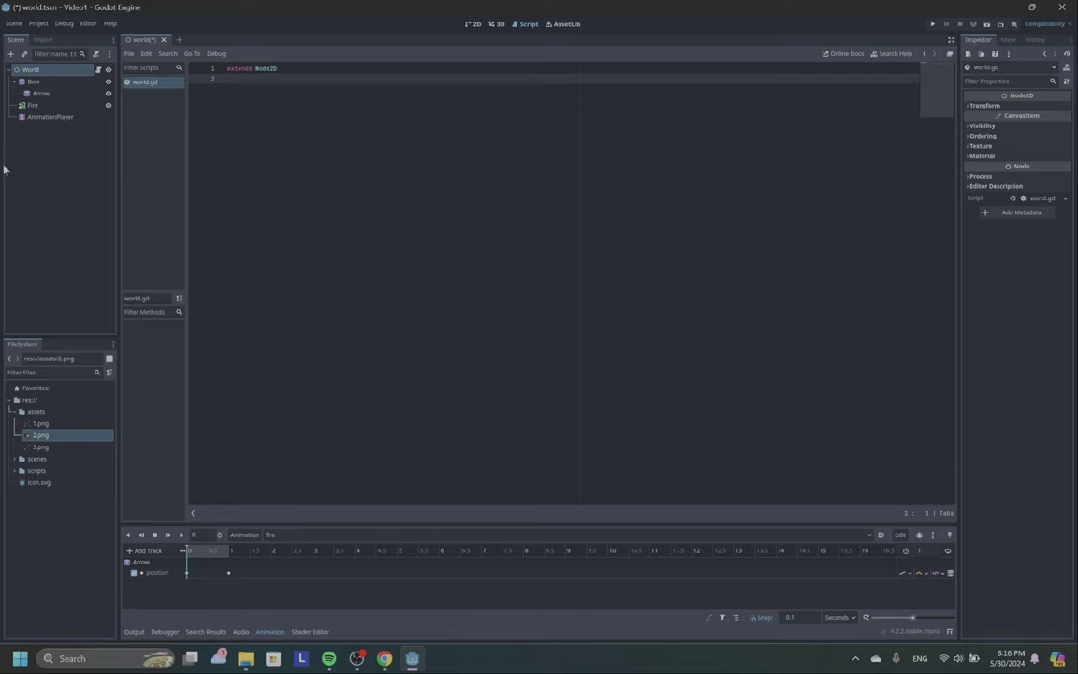
- Start connecting the Fire node's button_down() signal to a method
click(38, 105)
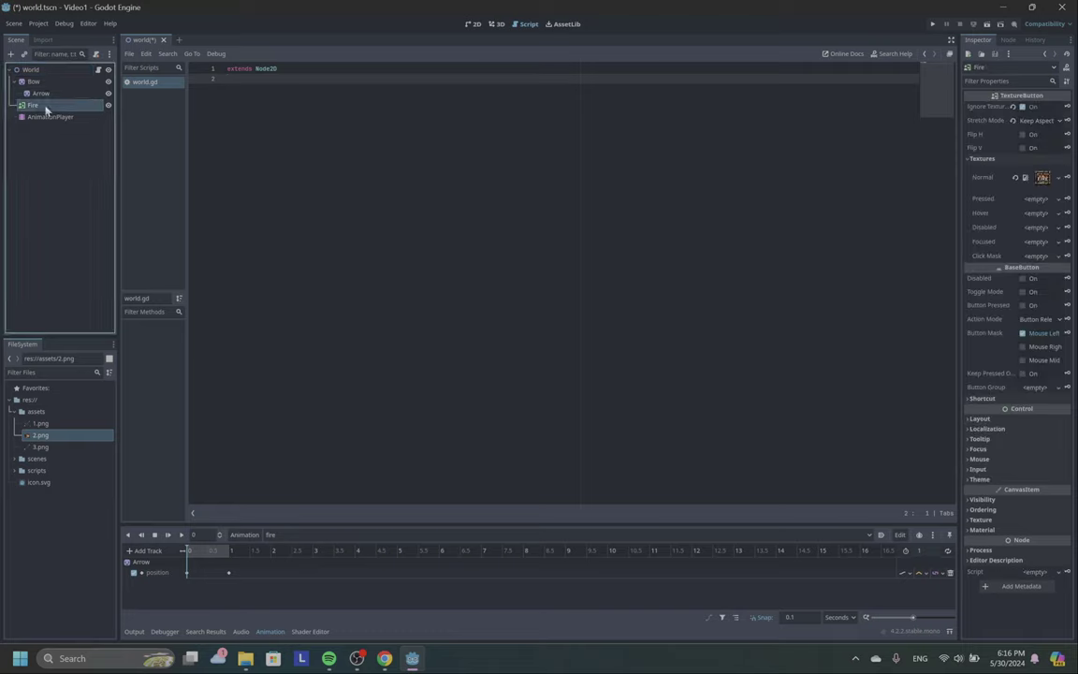
click(1008, 40)
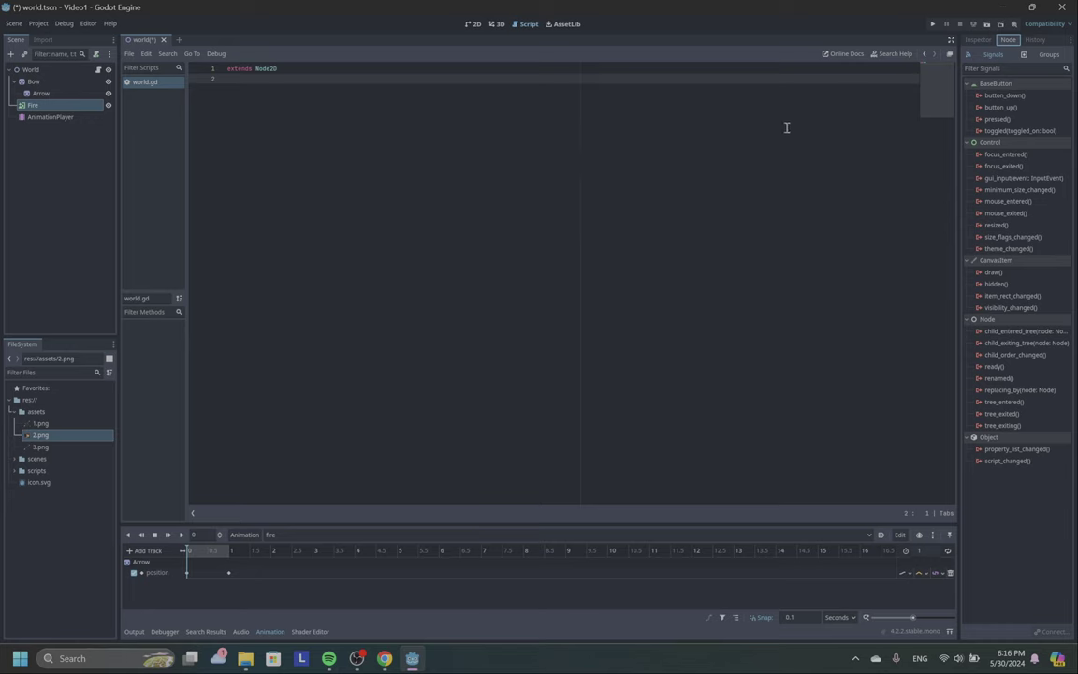
click(978, 40)
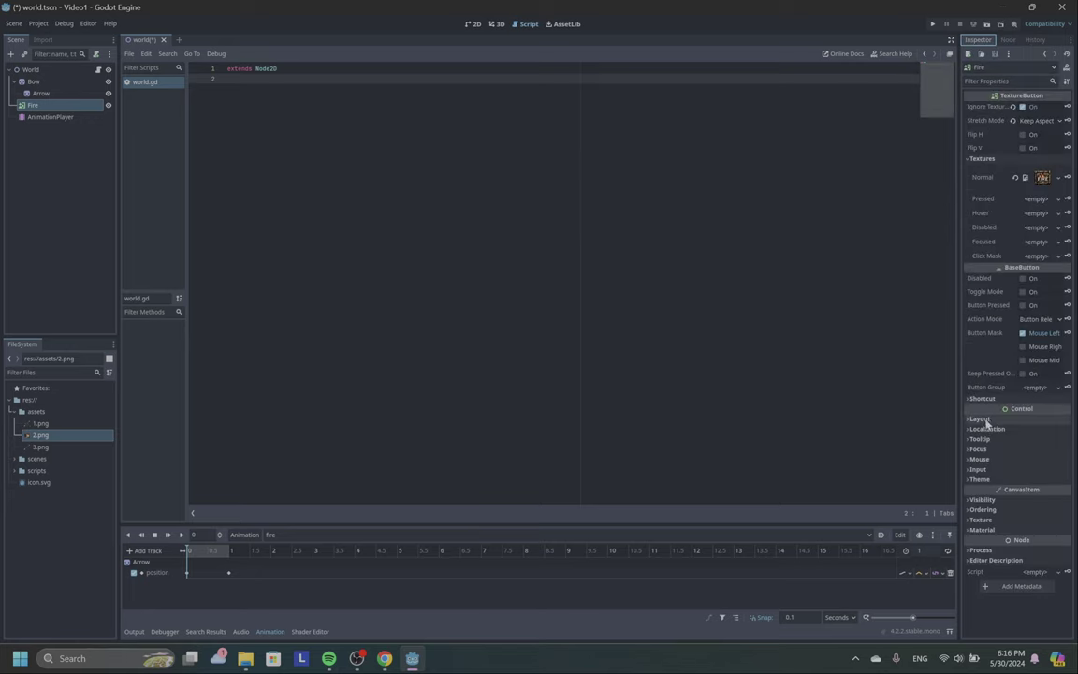
click(1008, 40)
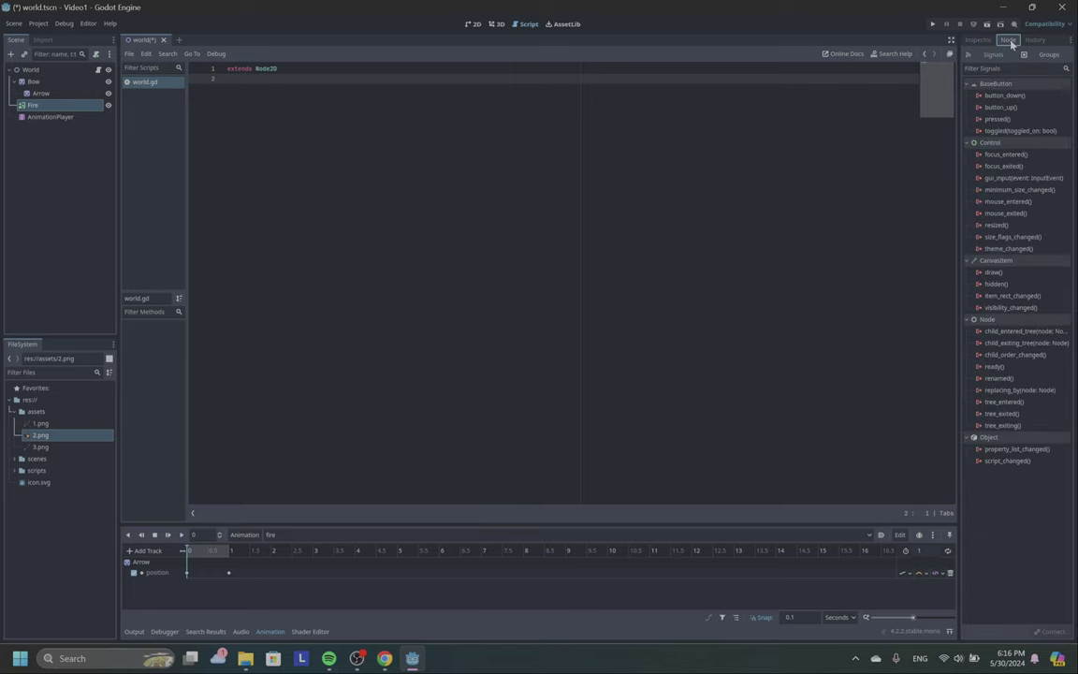
click(1009, 97)
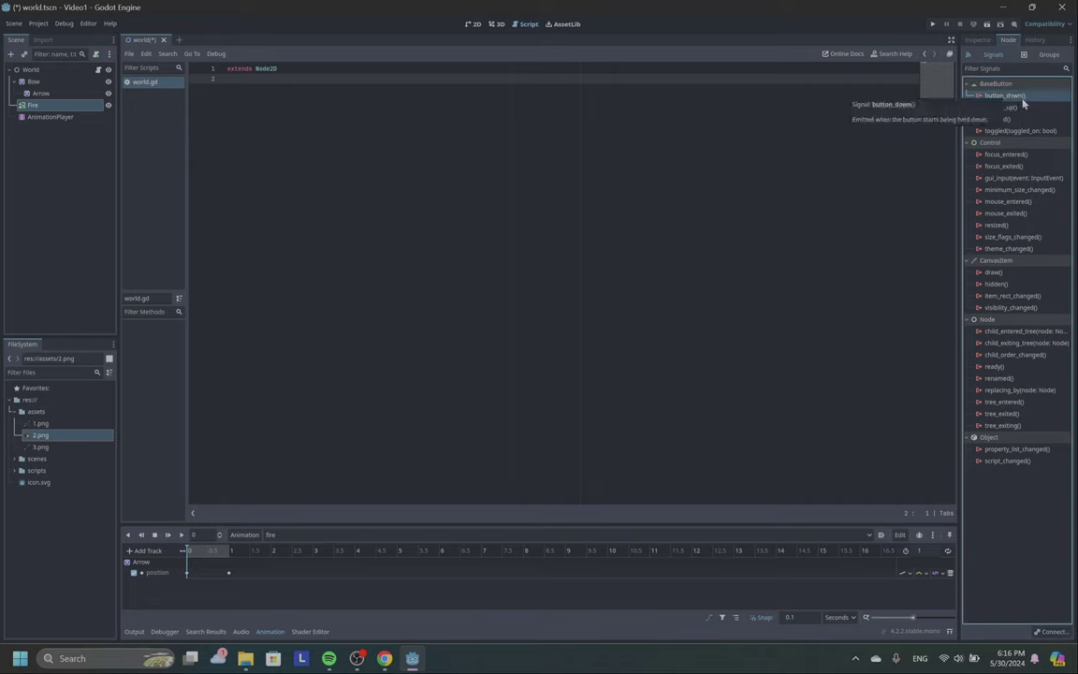
right_click(1023, 103)
click(1044, 111)
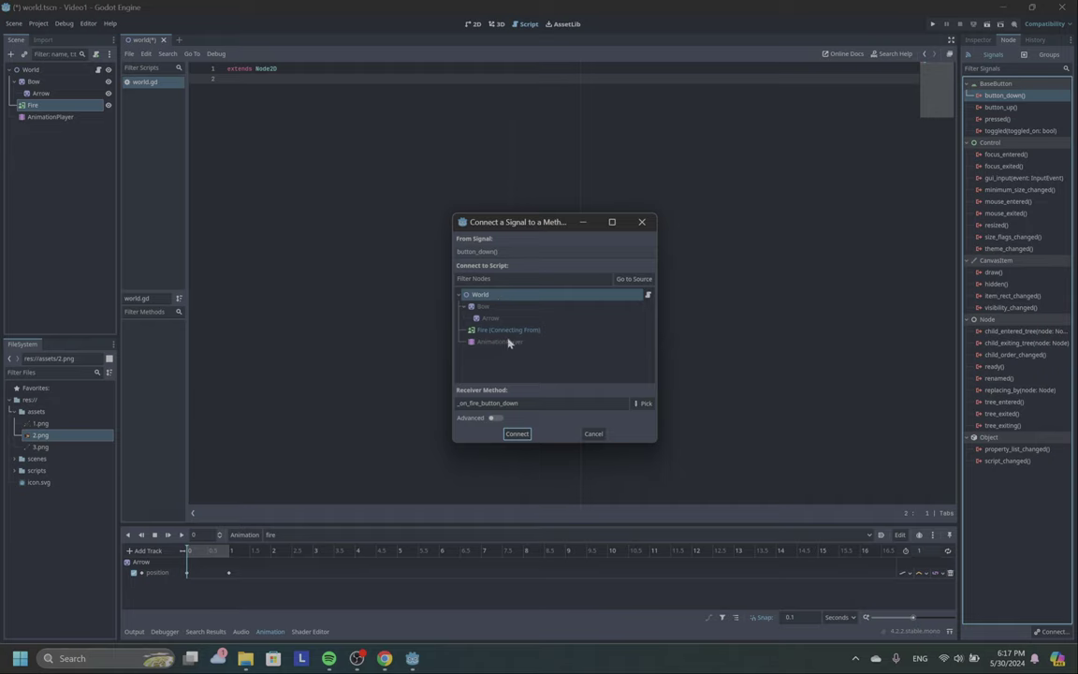
- Connect the button_down() signal to the World script with the receiver method _on_fire_button_down
double_click(534, 402)
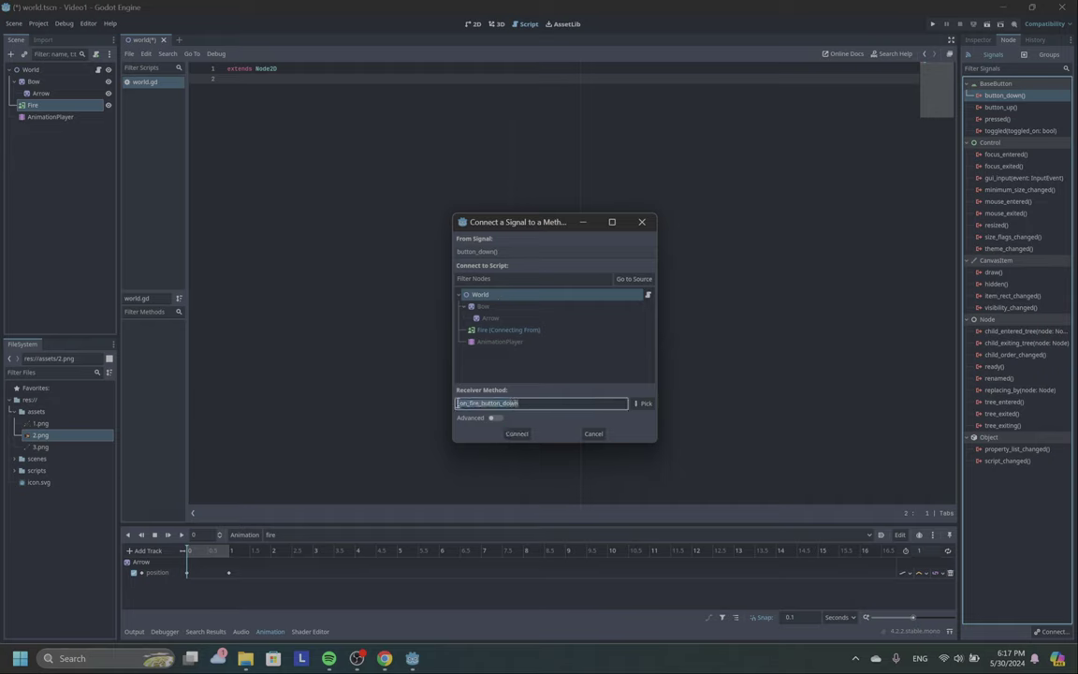
click(554, 405)
double_click(486, 403)
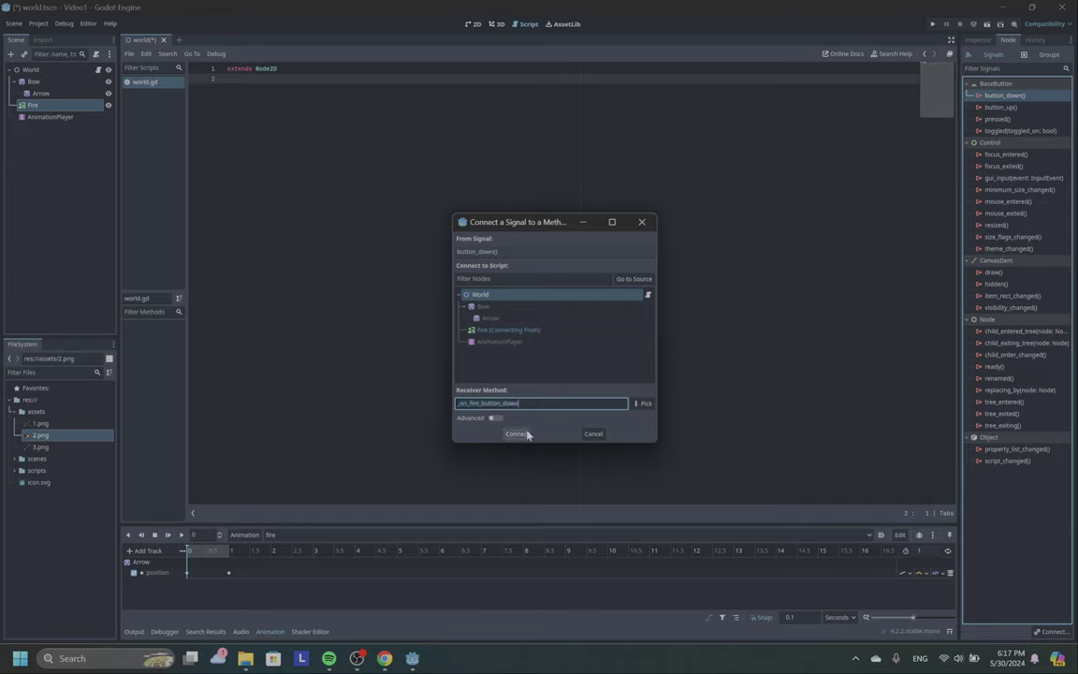
click(517, 433)
click(517, 433)
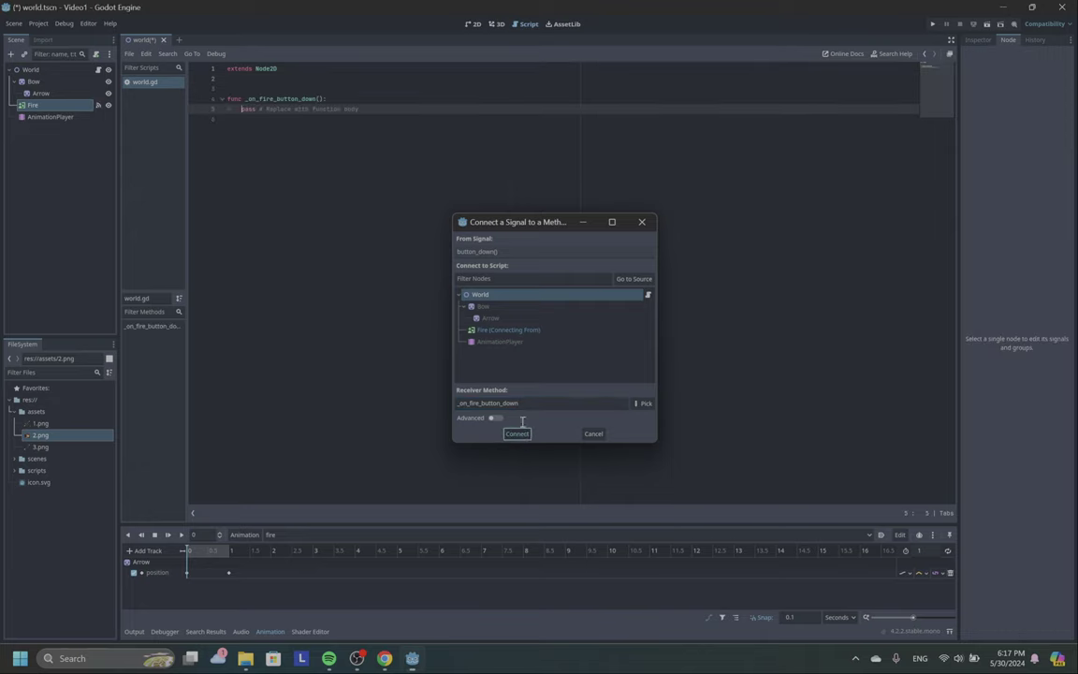
double_click(291, 100)
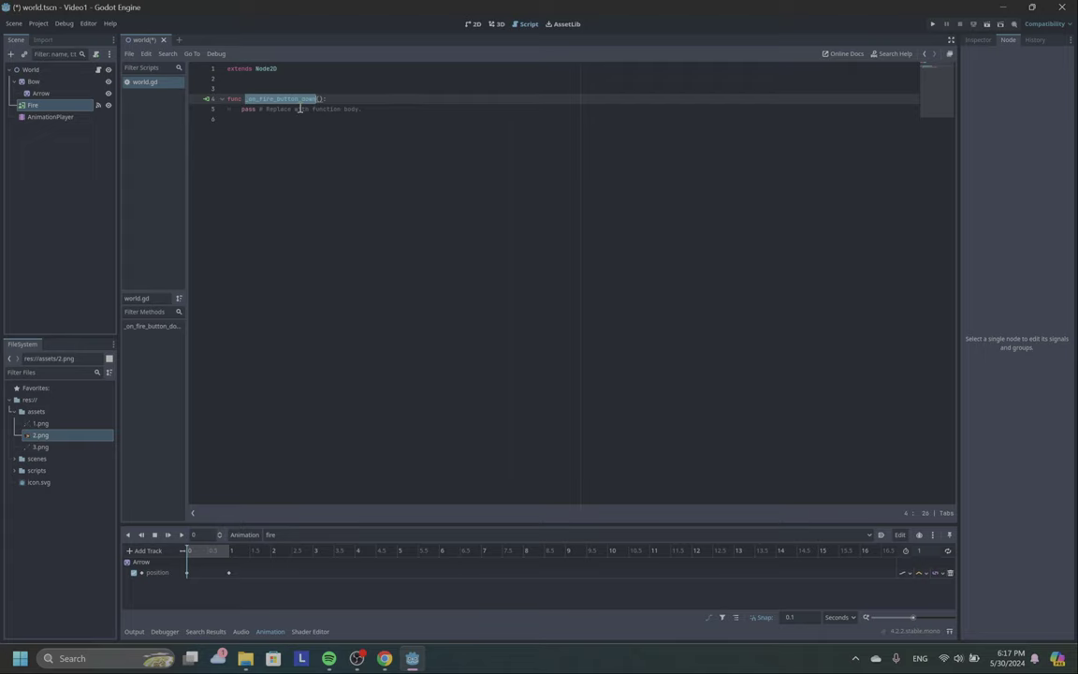
- Try to declare var animation_player = $AnimationPlayer on line 3 of world.gd and save
click(271, 86)
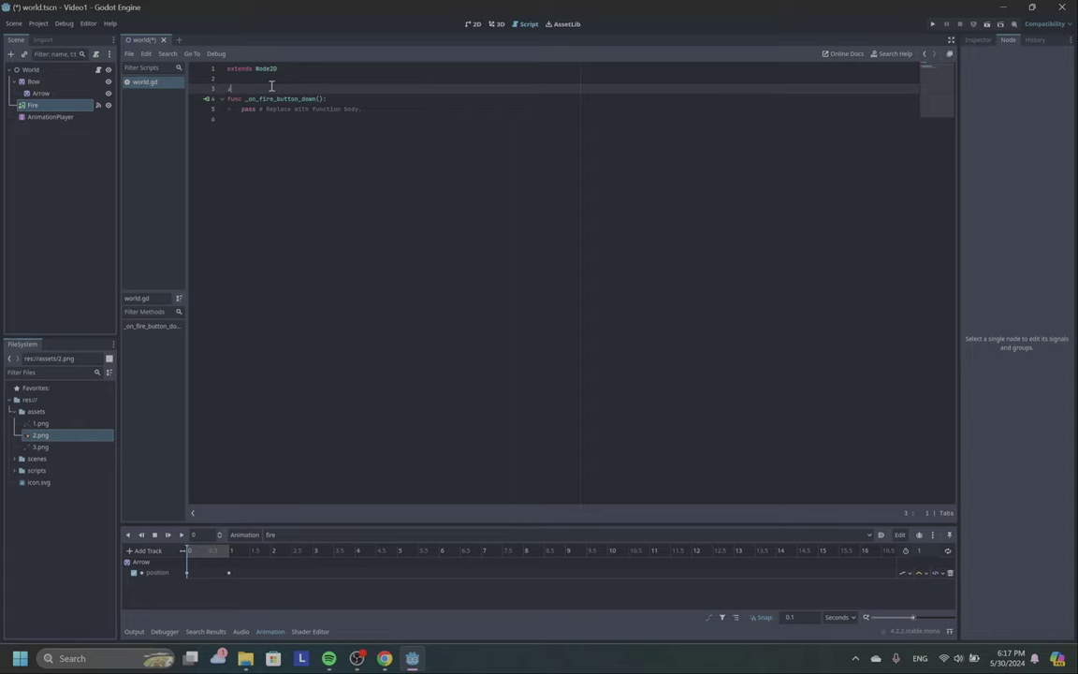
key(Tab)
text(rro)
text(play)
text(er = $)
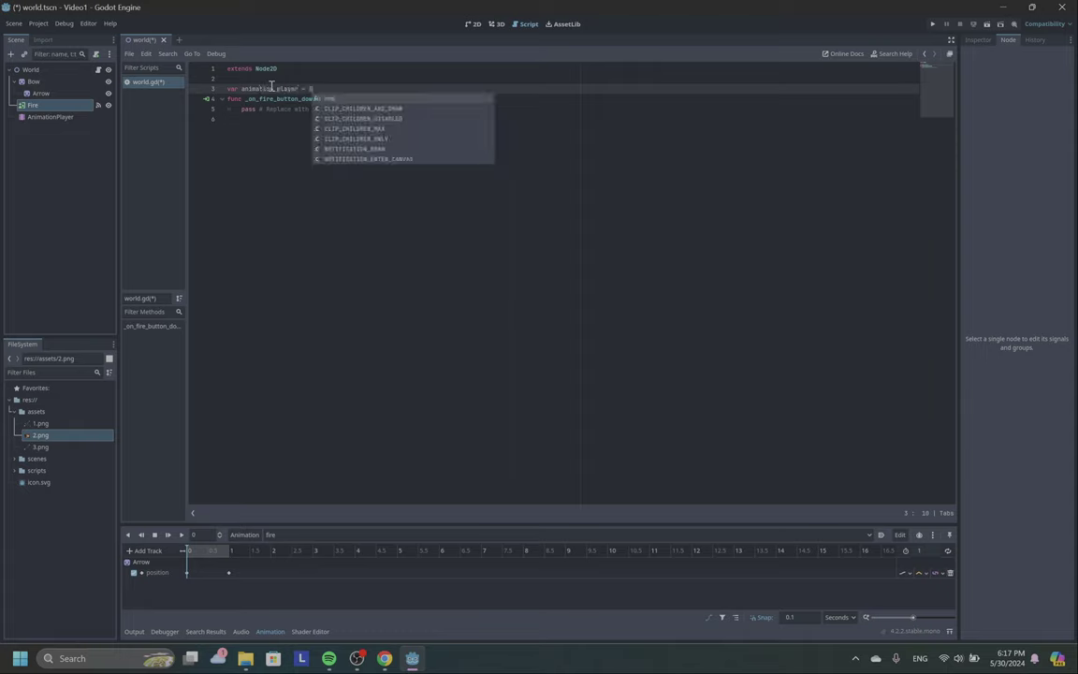
text(a)
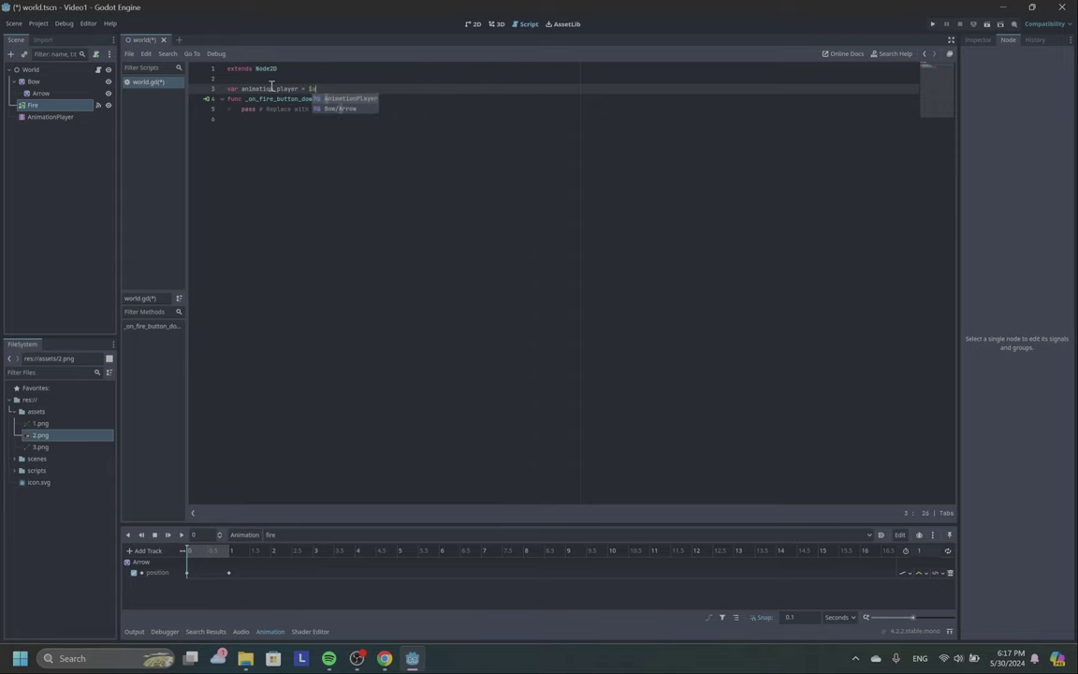
key(Return)
key(ctrl+s)
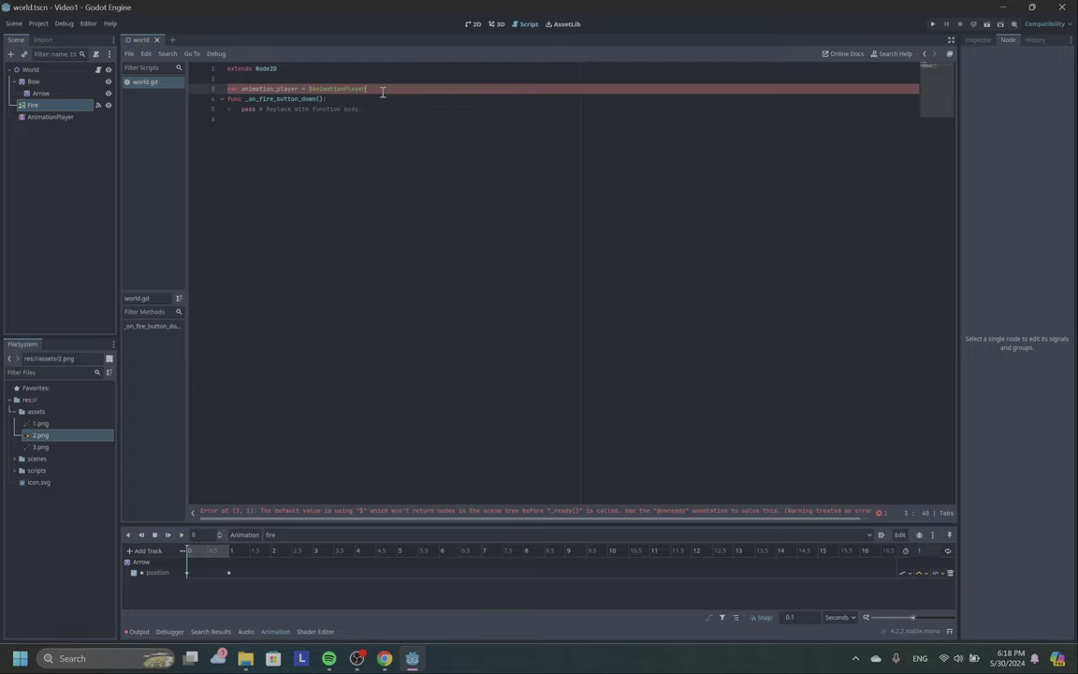
- Replace line 3 with the unassigned declaration var animation_player and add a func _ready(): header below it
drag(382, 91, 229, 90)
key(BackSpace)
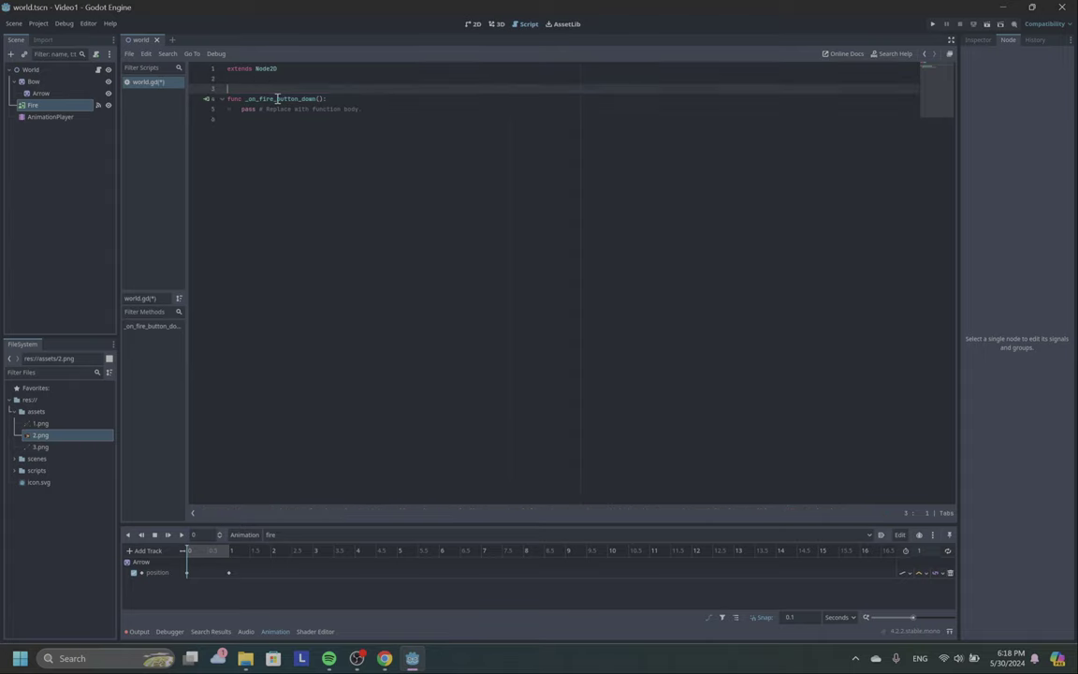
text(var animation_player)
key(Return)
text(func )
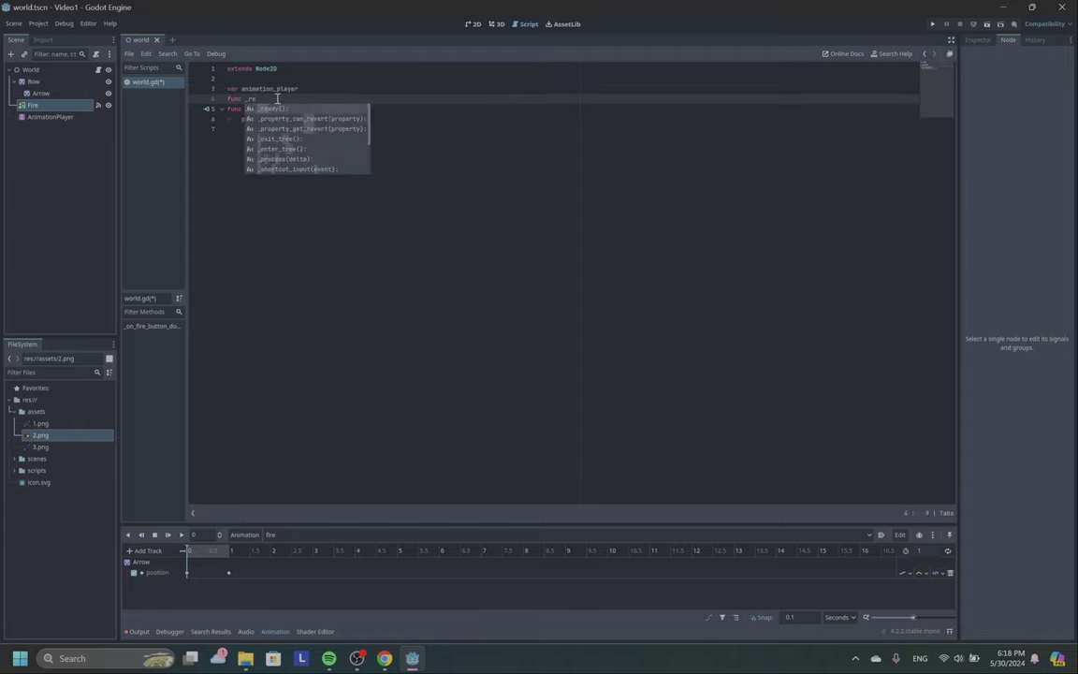
text(_re)
key(Return)
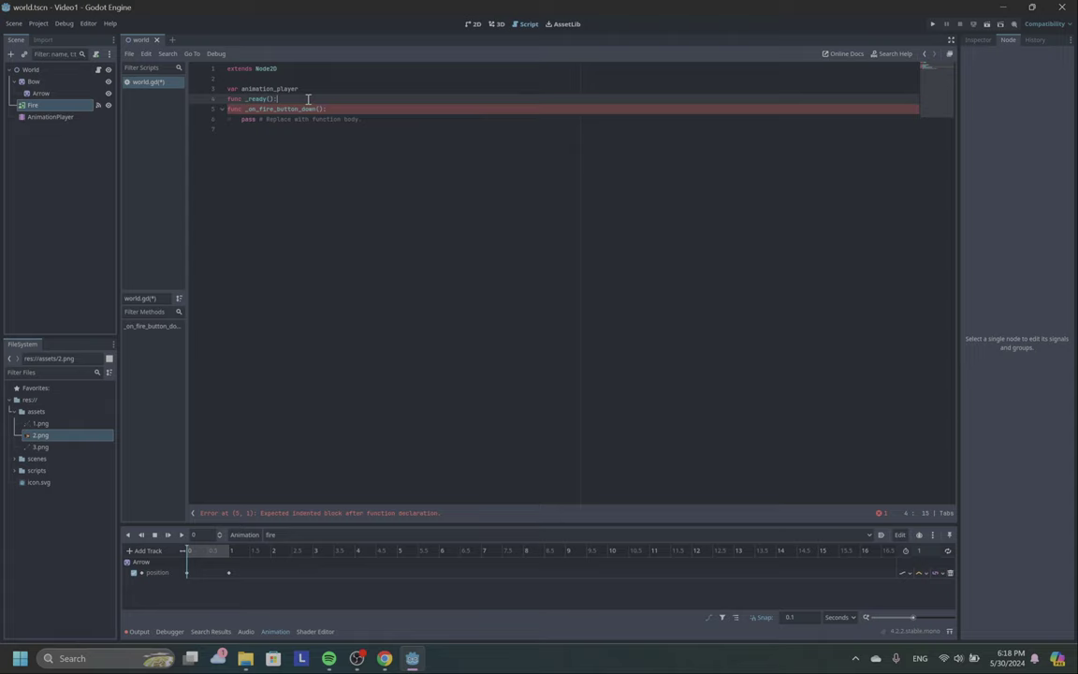
- Inside _ready(), assign animation_player = $AnimationPlayer, add an empty line after it, and save
key(Return)
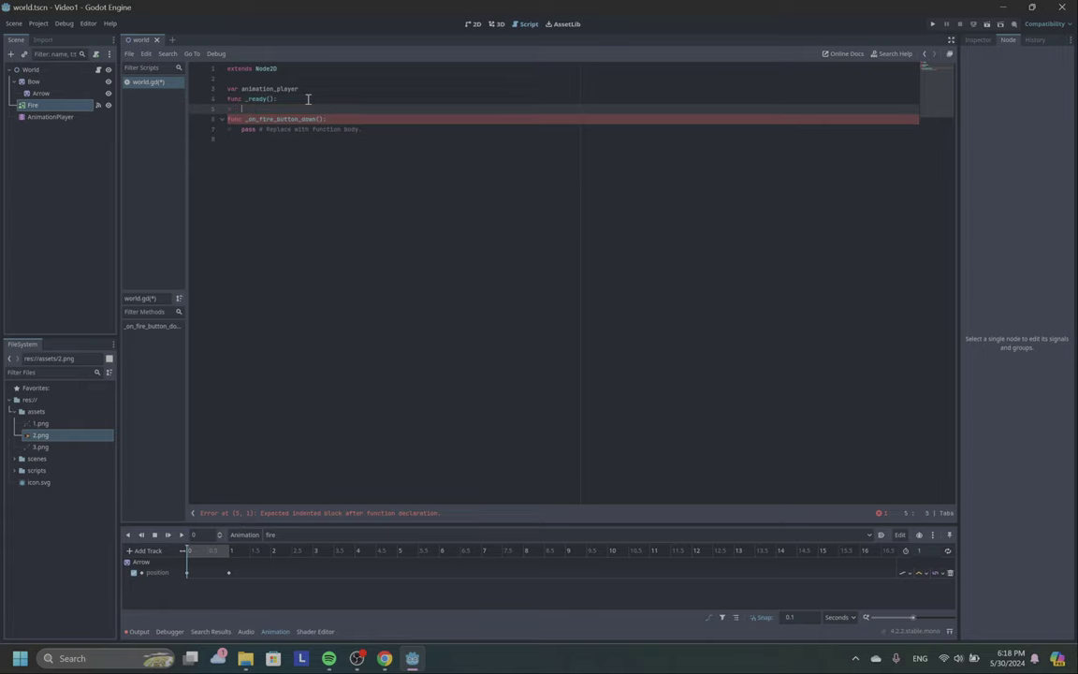
text(a)
key(Return)
text(= $)
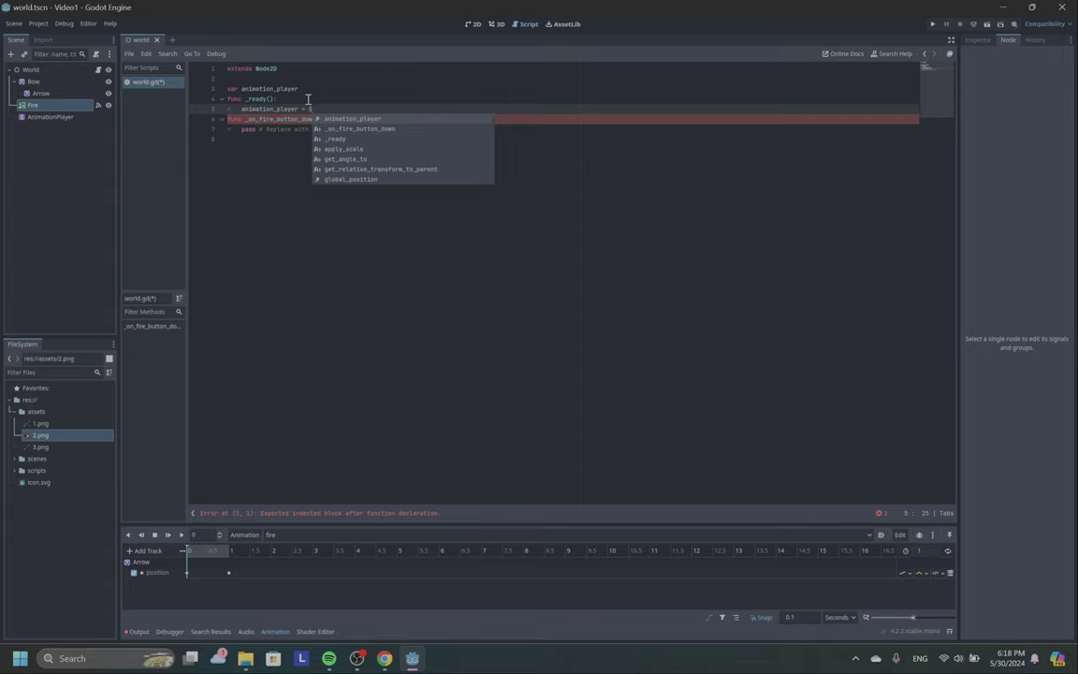
text(A)
key(Return)
key(Return)
key(ctrl+s)
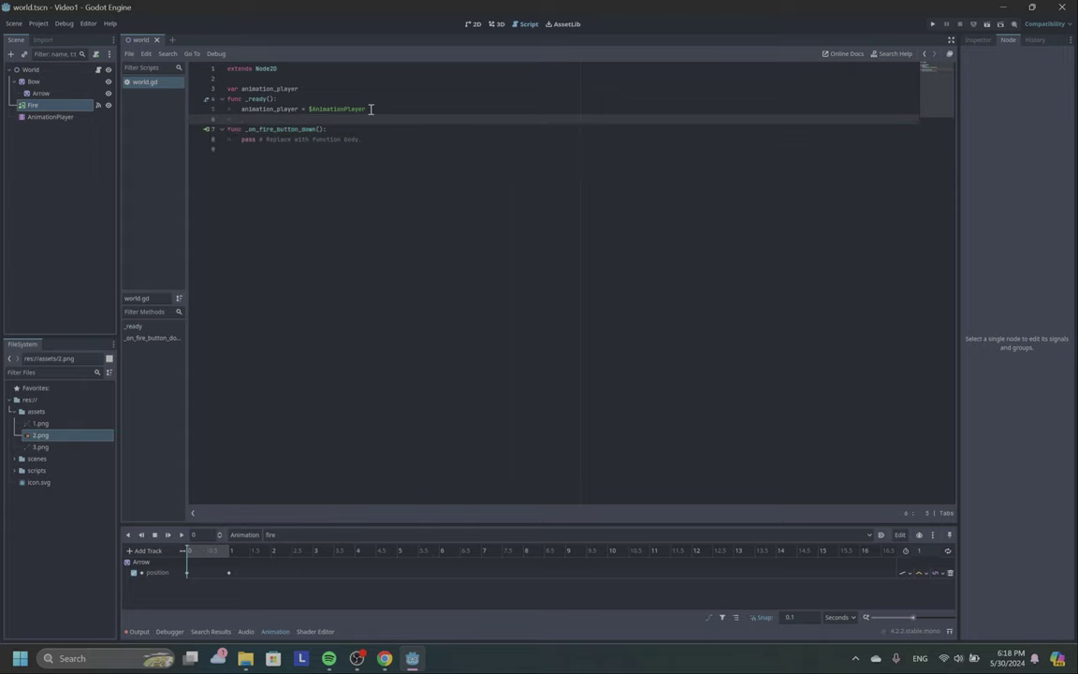
drag(371, 109, 240, 108)
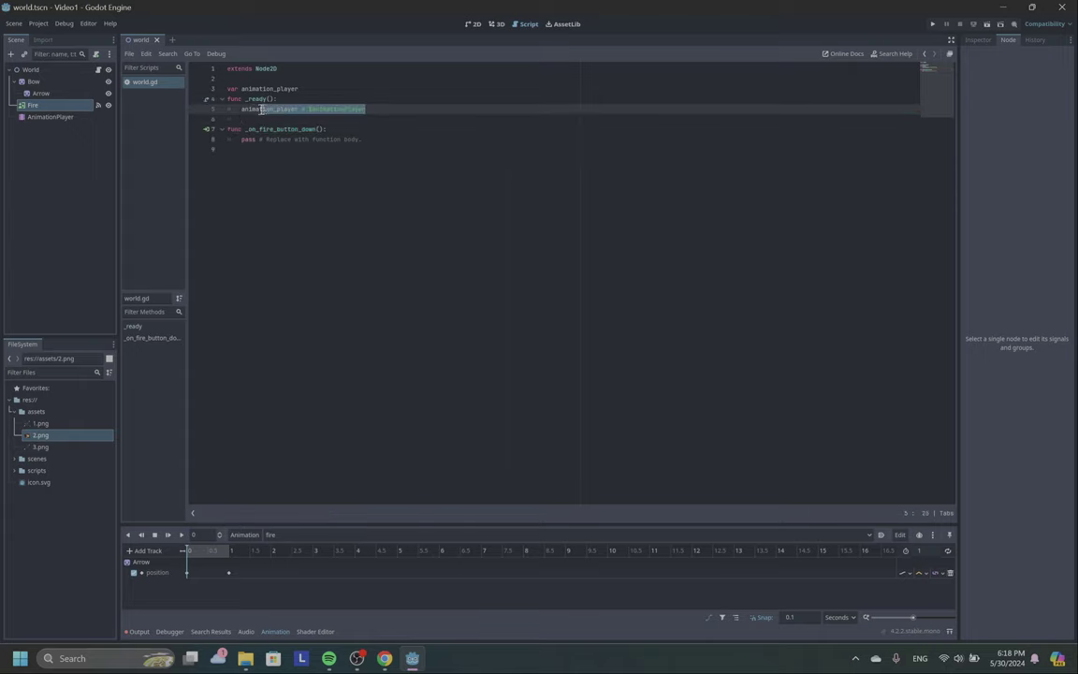
click(316, 90)
click(427, 117)
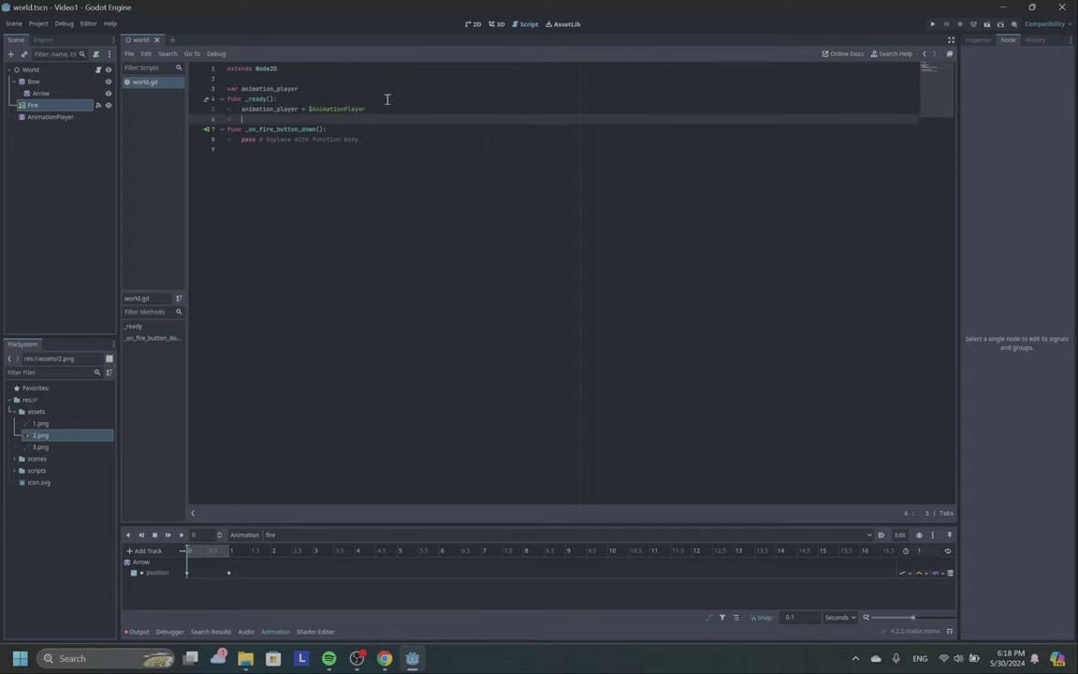
drag(369, 110, 207, 103)
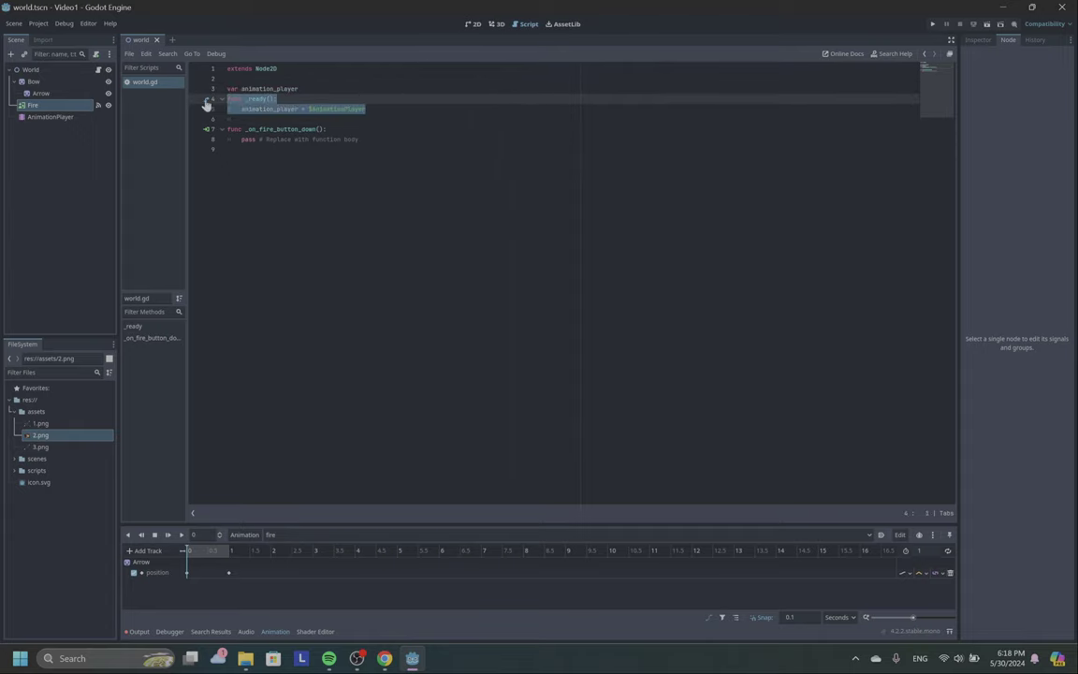
click(245, 103)
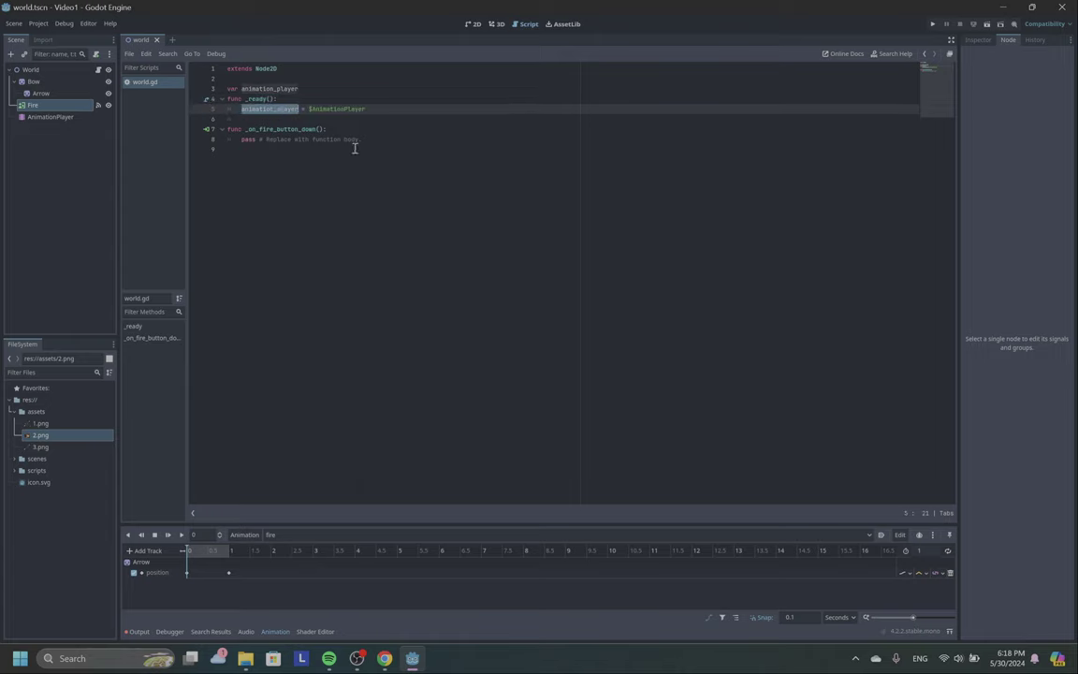
- Replace the pass placeholder in _on_fire_button_down() with animation_player.play("fire") and add an empty line after the variable declaration
drag(361, 139, 242, 139)
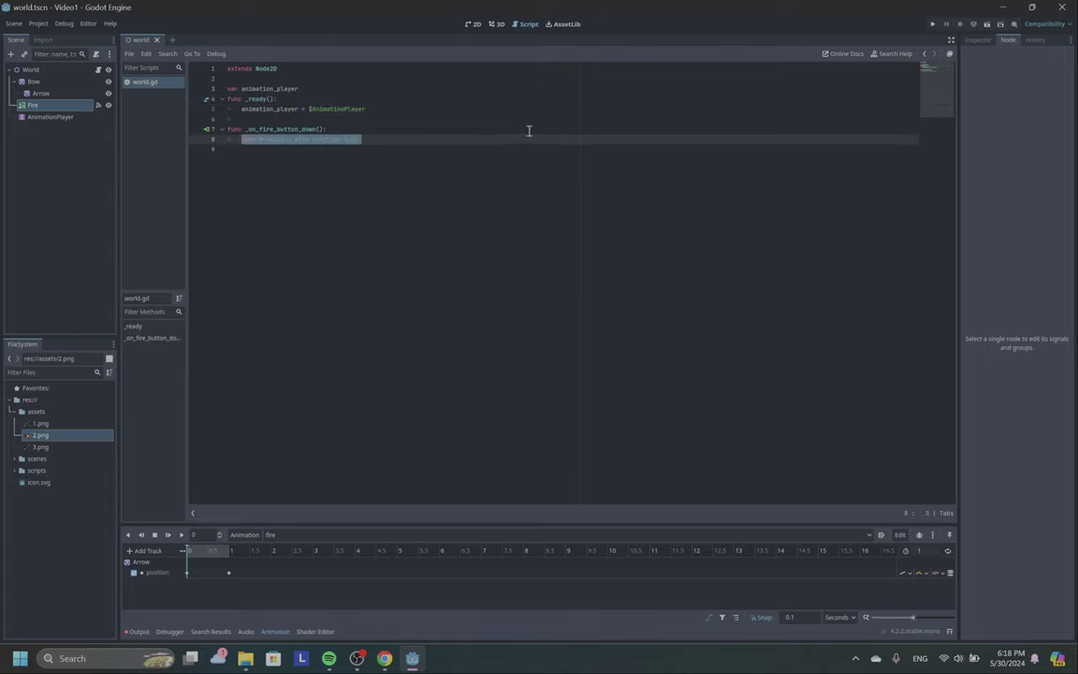
key(BackSpace)
text(ani)
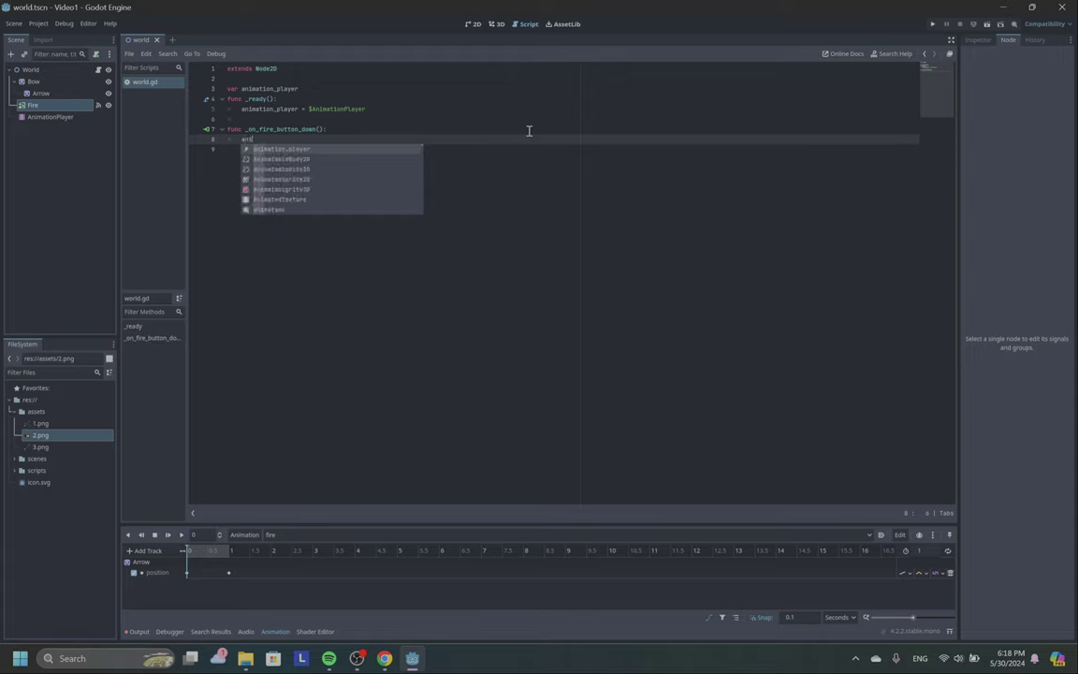
key(Return)
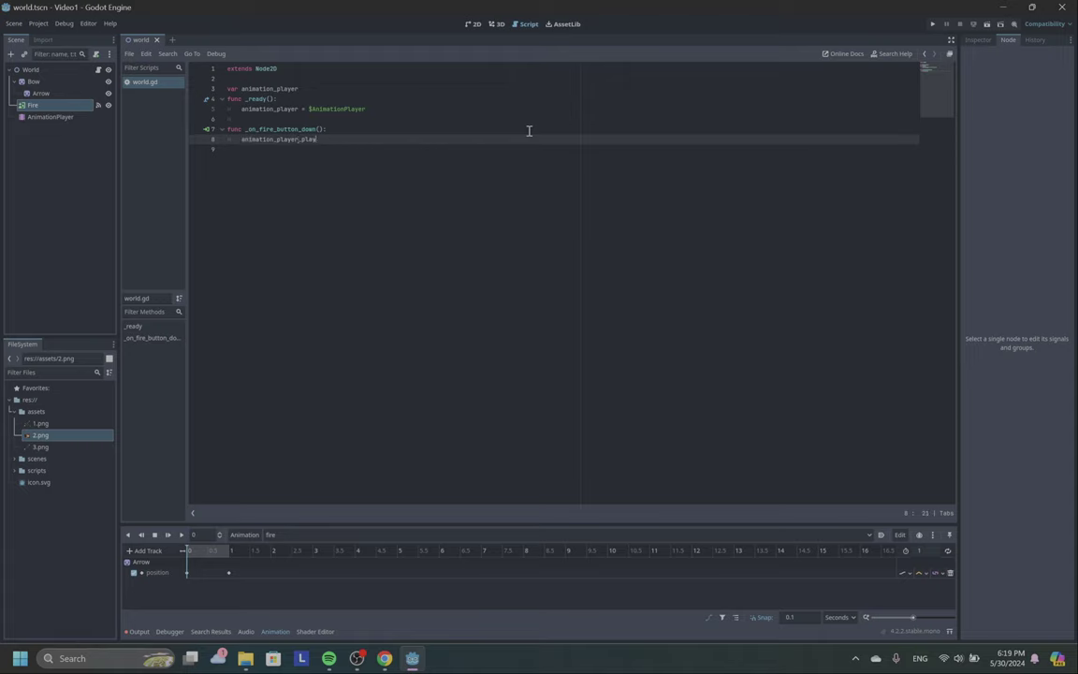
text("fire")
click(68, 116)
click(342, 139)
click(308, 89)
key(Return)
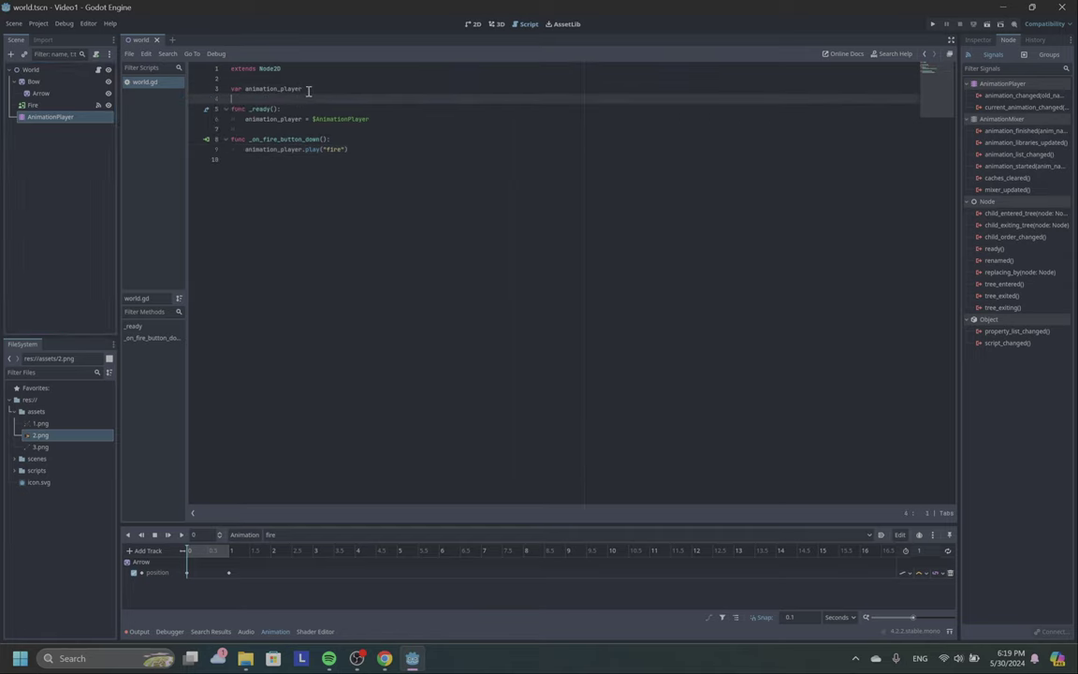
- Go over the script's variable declaration, the _ready() assignment and the play call in _on_fire_button_down()
double_click(262, 88)
double_click(259, 109)
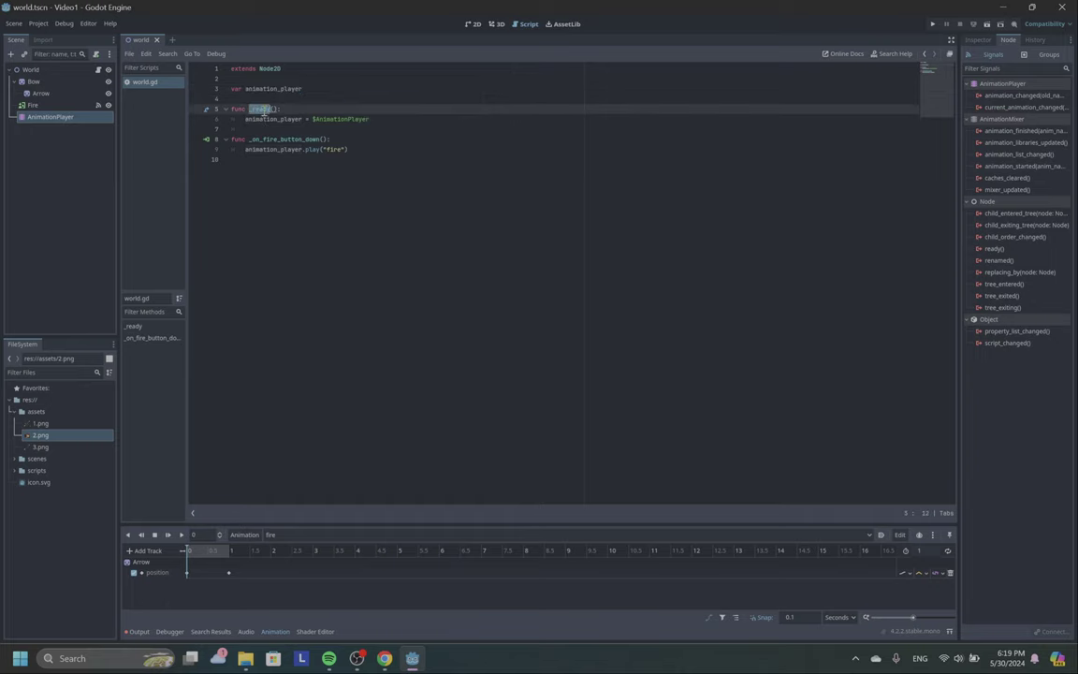
double_click(342, 119)
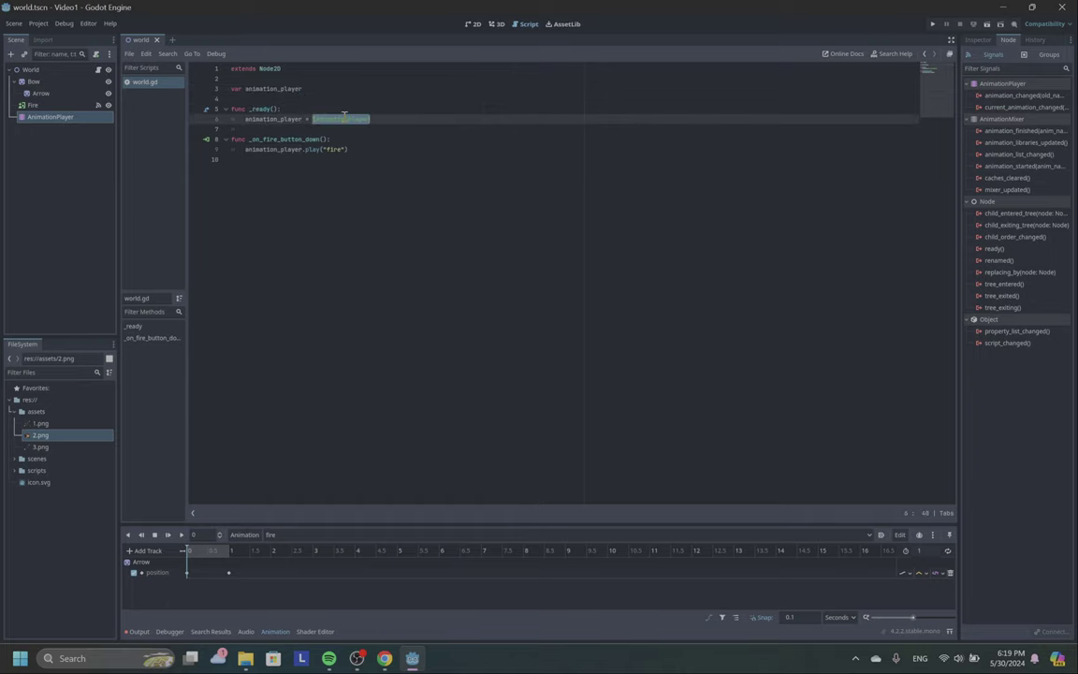
double_click(273, 119)
double_click(288, 150)
double_click(288, 150)
click(288, 149)
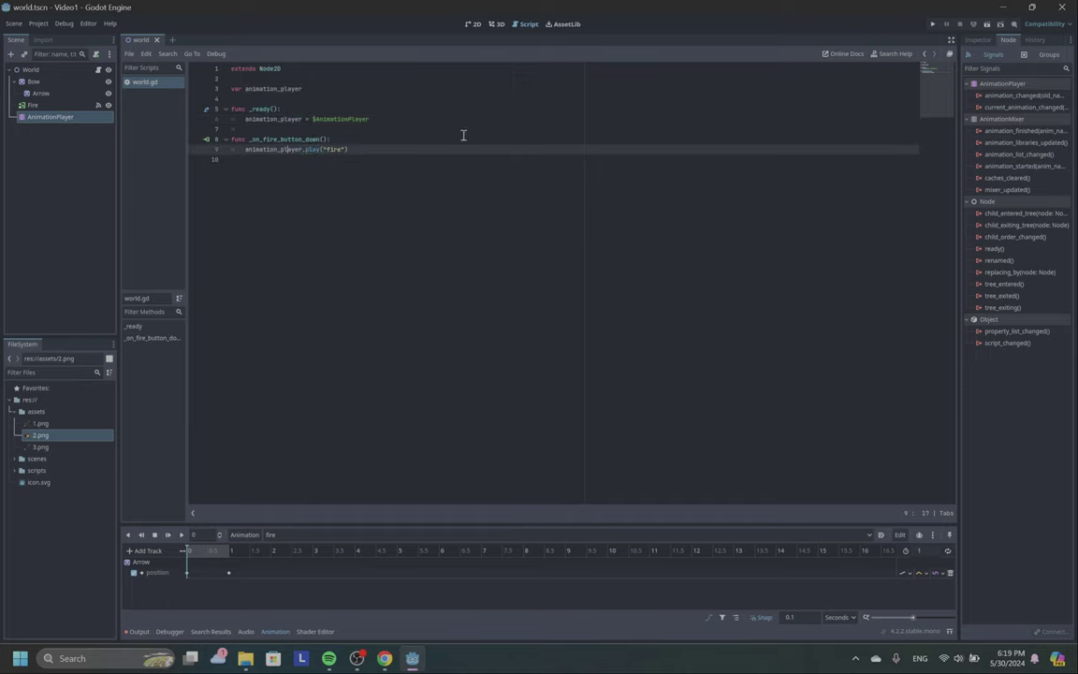
- Run the project with the current world scene selected as its main scene
click(932, 24)
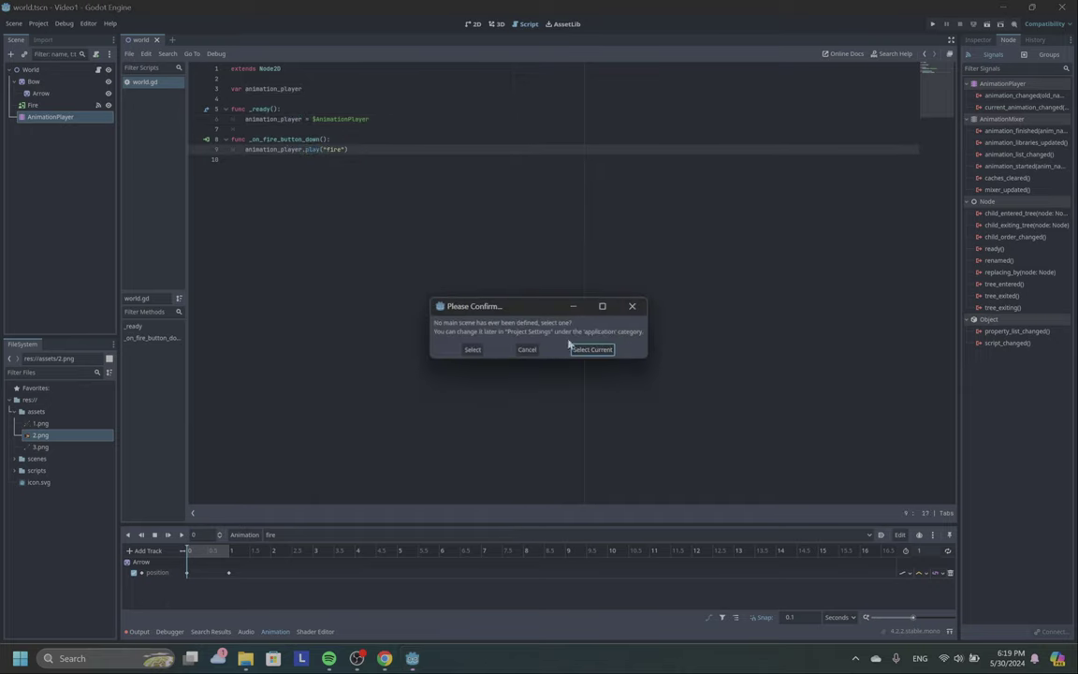
drag(529, 306, 492, 188)
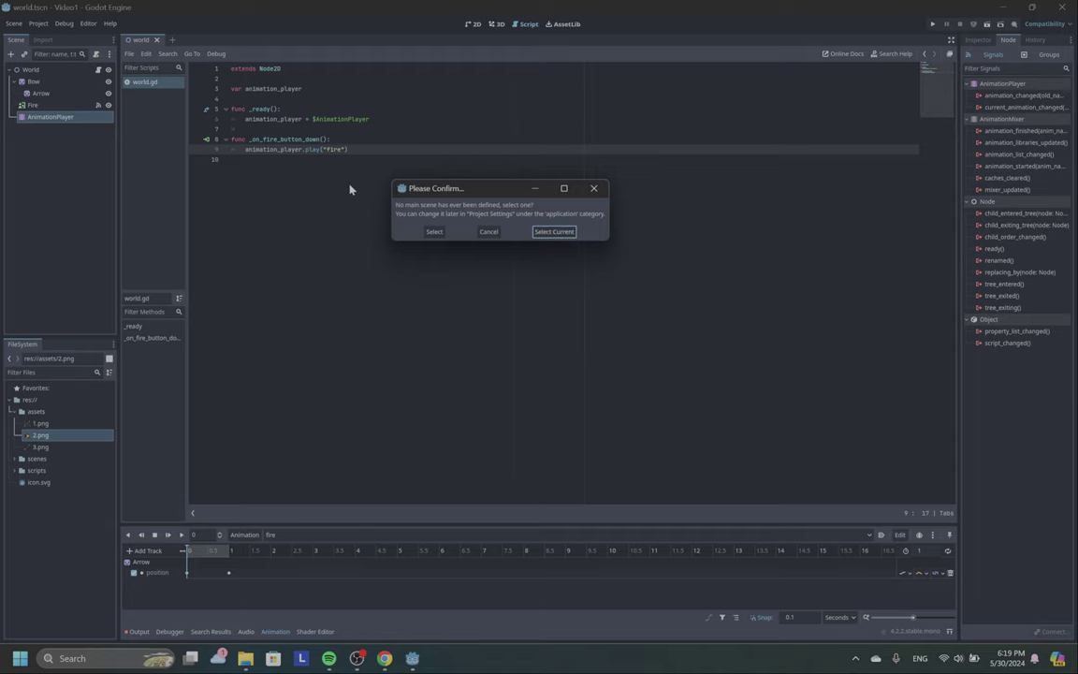
click(565, 232)
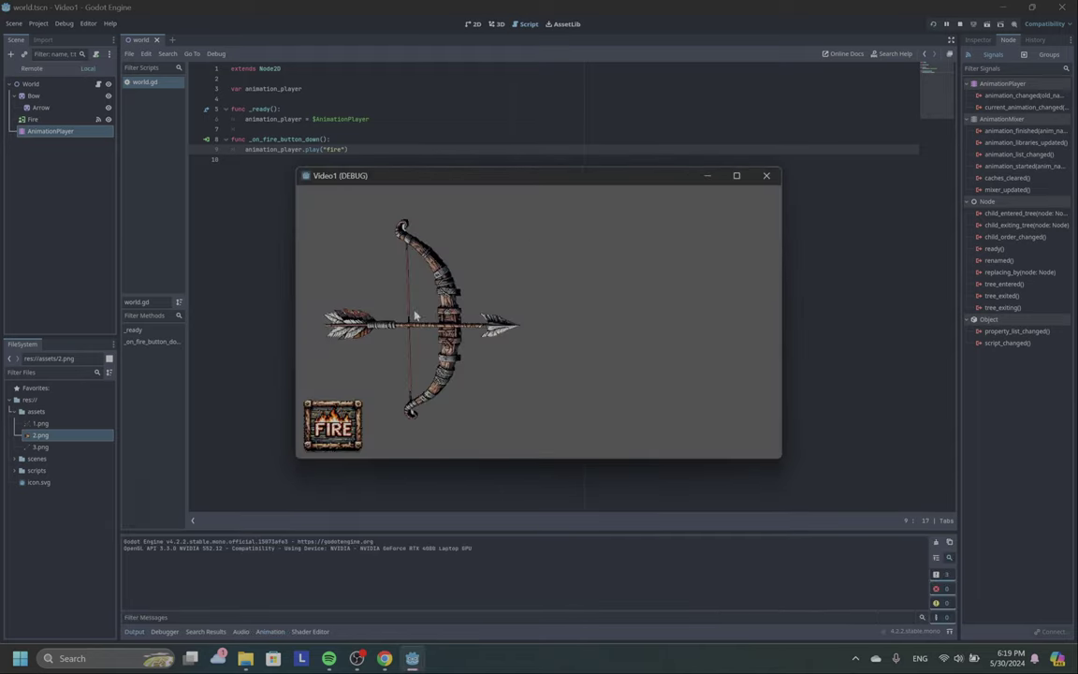
- Test the FIRE button in the running game several times, and close the game window
click(309, 404)
click(336, 411)
click(309, 404)
click(766, 175)
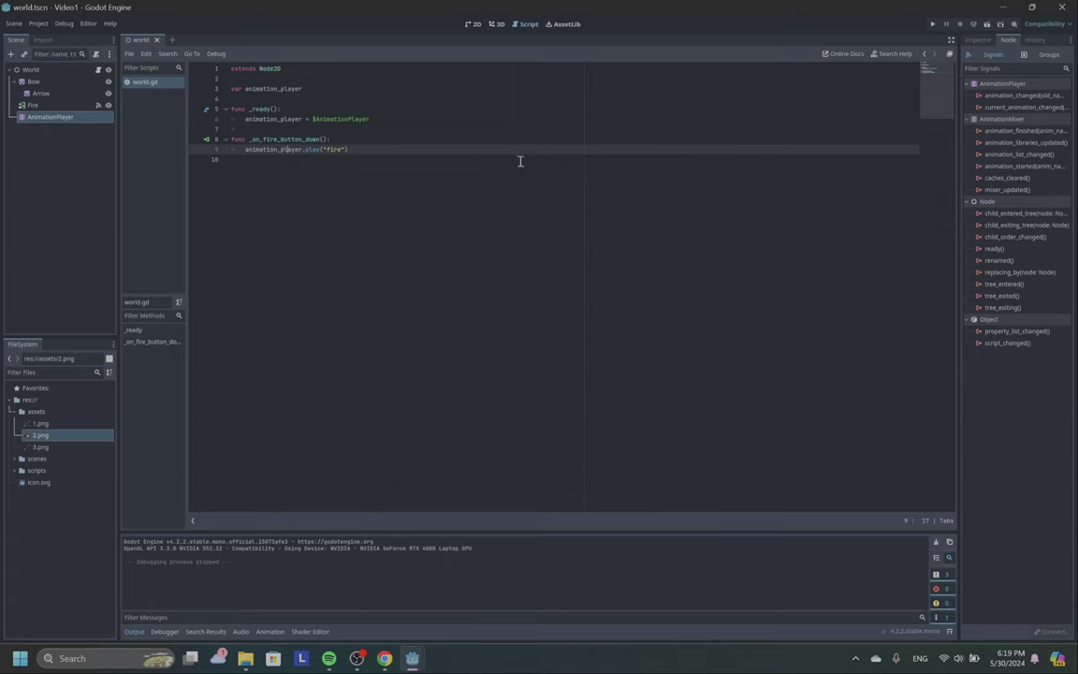
- Copy the animation_player = $AnimationPlayer assignment and remove the whole _ready() function from world.gd
triple_click(376, 120)
key(ctrl+c)
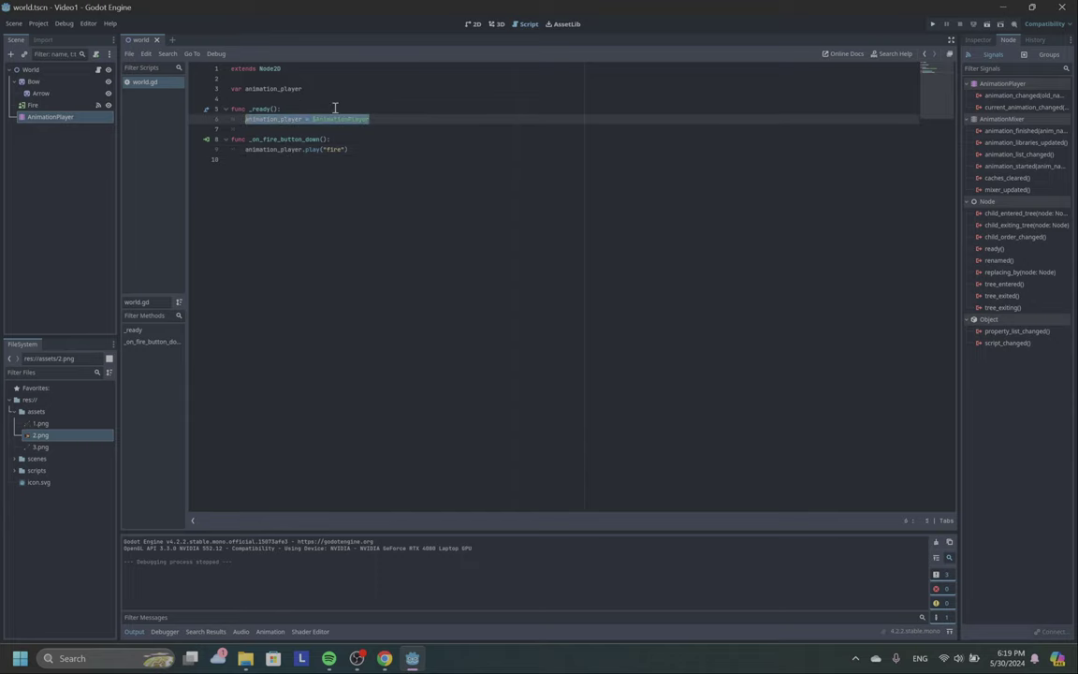
drag(374, 119, 225, 114)
key(BackSpace)
key(BackSpace)
key(BackSpace)
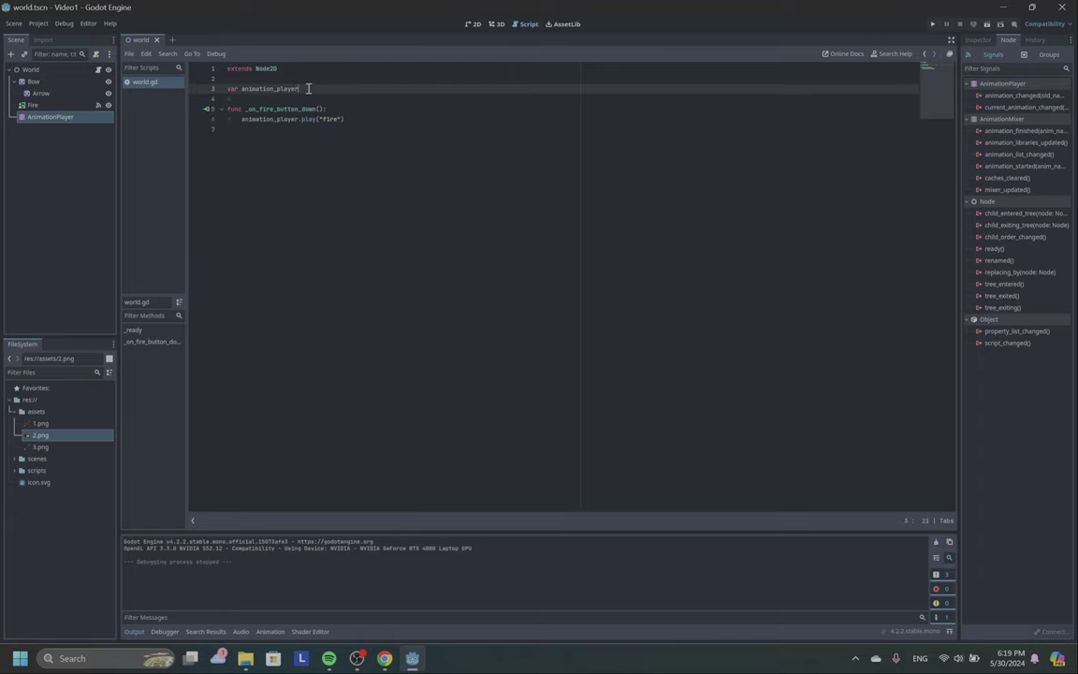
drag(309, 88, 242, 91)
key(ctrl+v)
text(onr)
key(Return)
text(var)
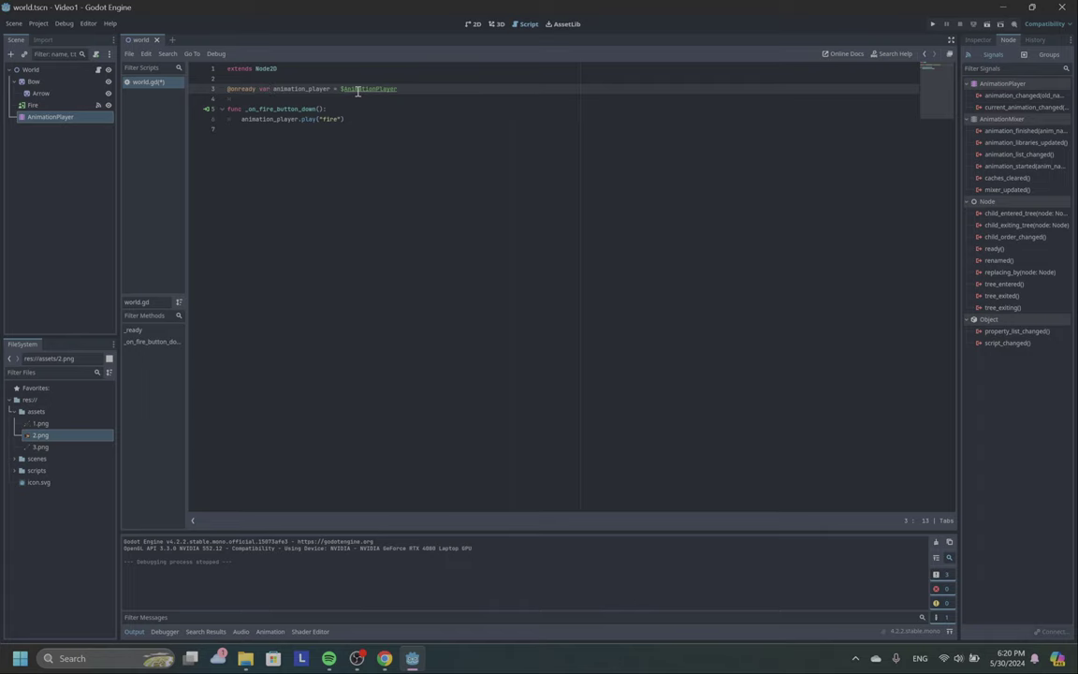
key(ctrl+s)
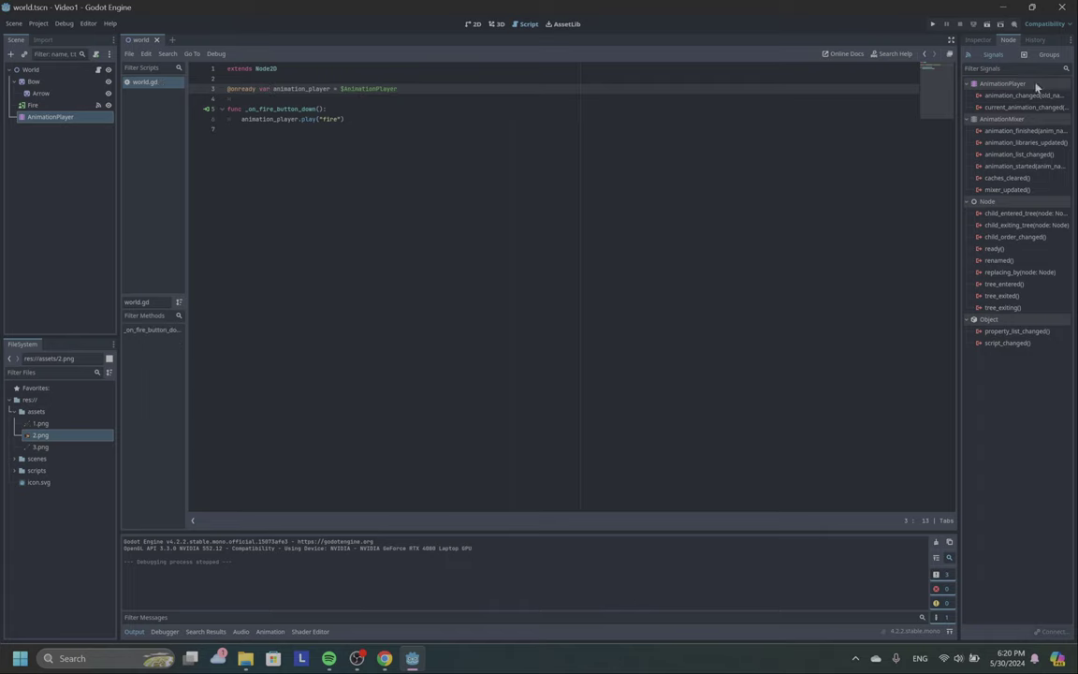
click(241, 89)
ctrl+click(242, 89)
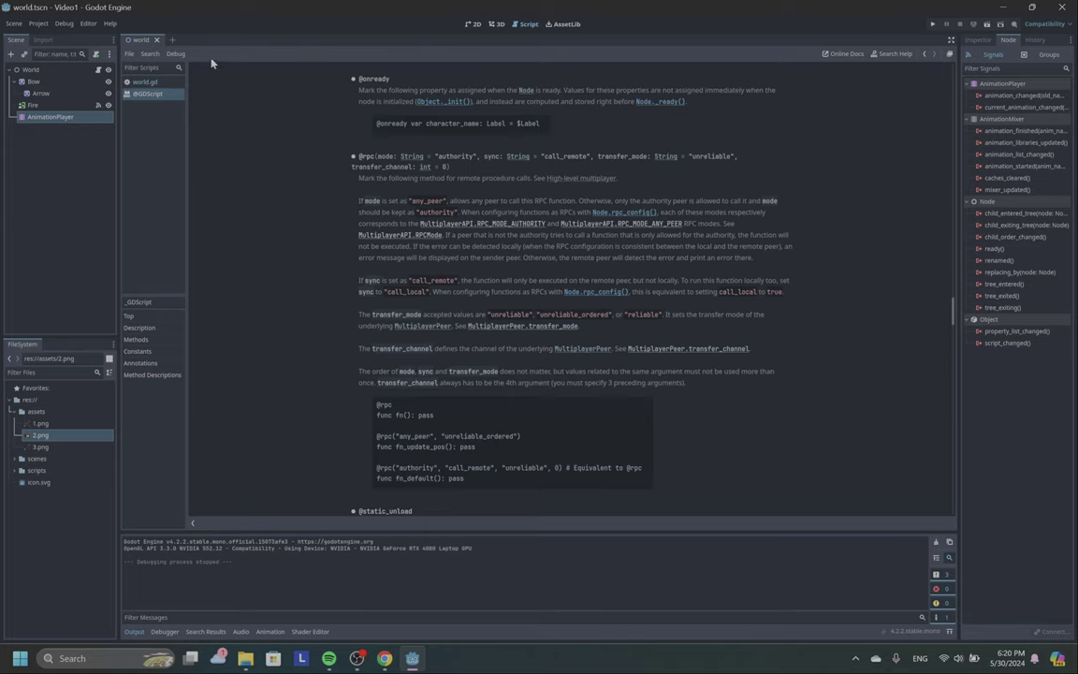
click(152, 82)
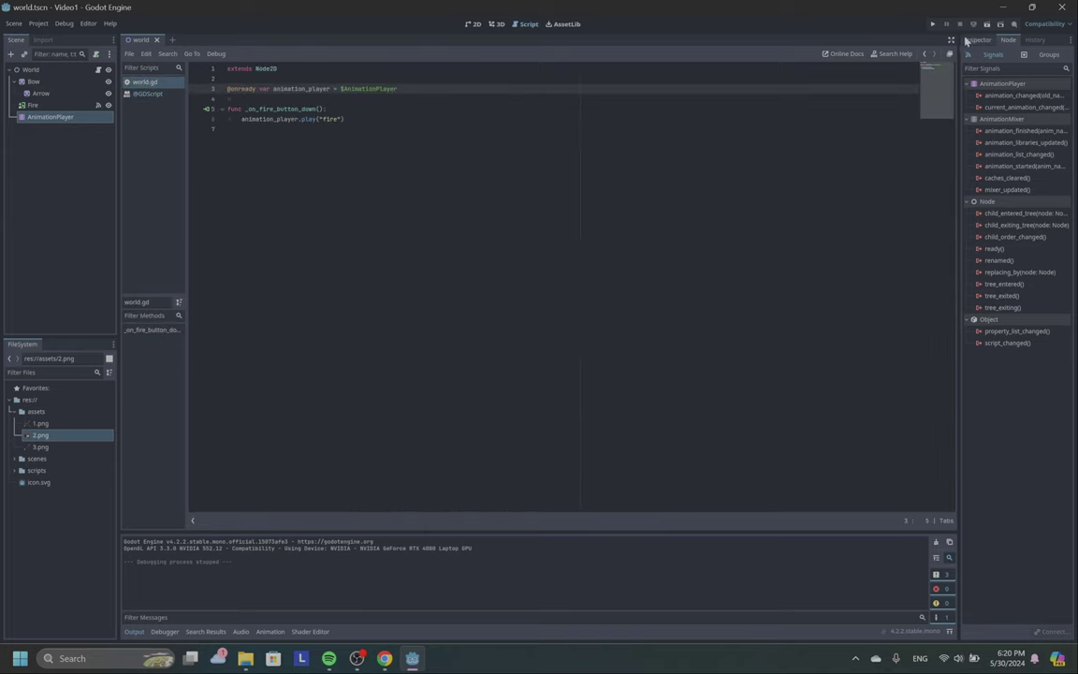
click(932, 23)
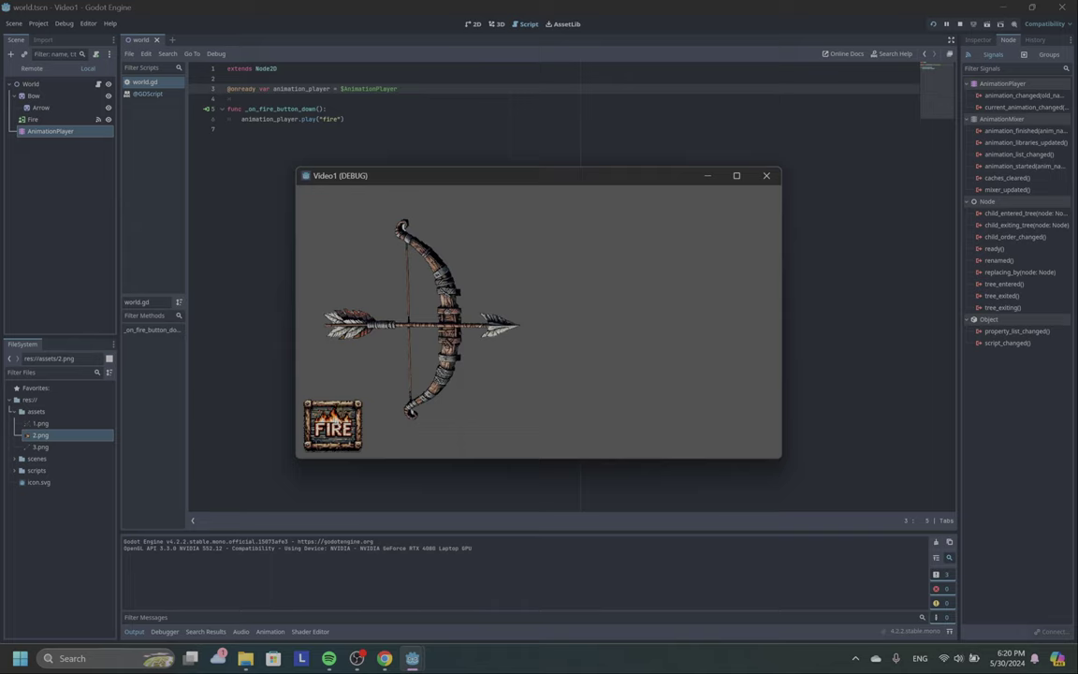
click(334, 425)
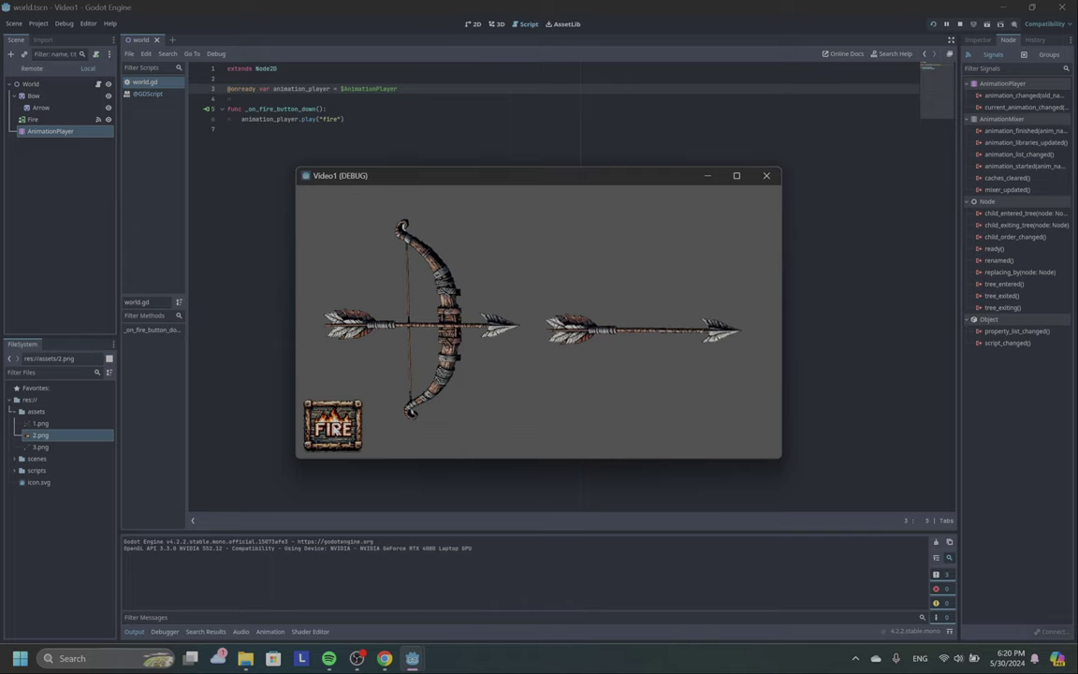